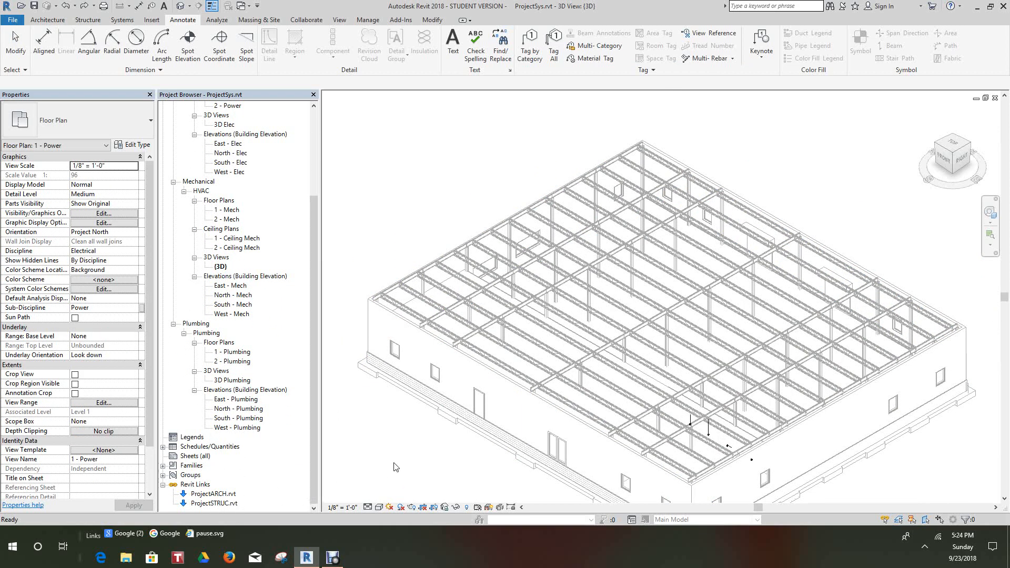
{"action": "scroll", "coordinate": [442, 412], "scroll_direction": "down", "scroll_amount": 3}
{"action": "scroll", "coordinate": [453, 411], "scroll_direction": "up", "scroll_amount": 5}
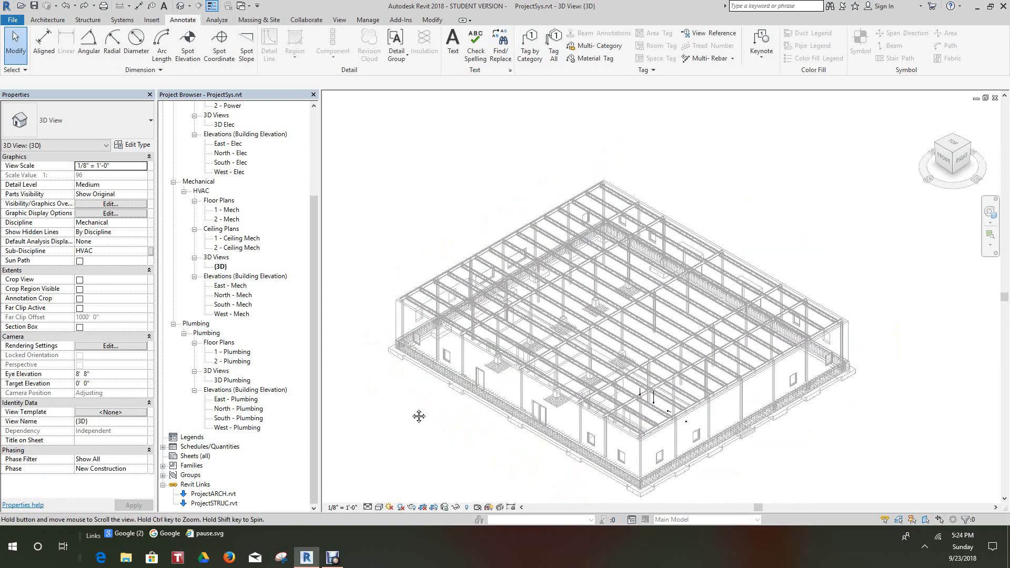
{"action": "scroll", "coordinate": [421, 323], "scroll_direction": "down", "scroll_amount": 1}
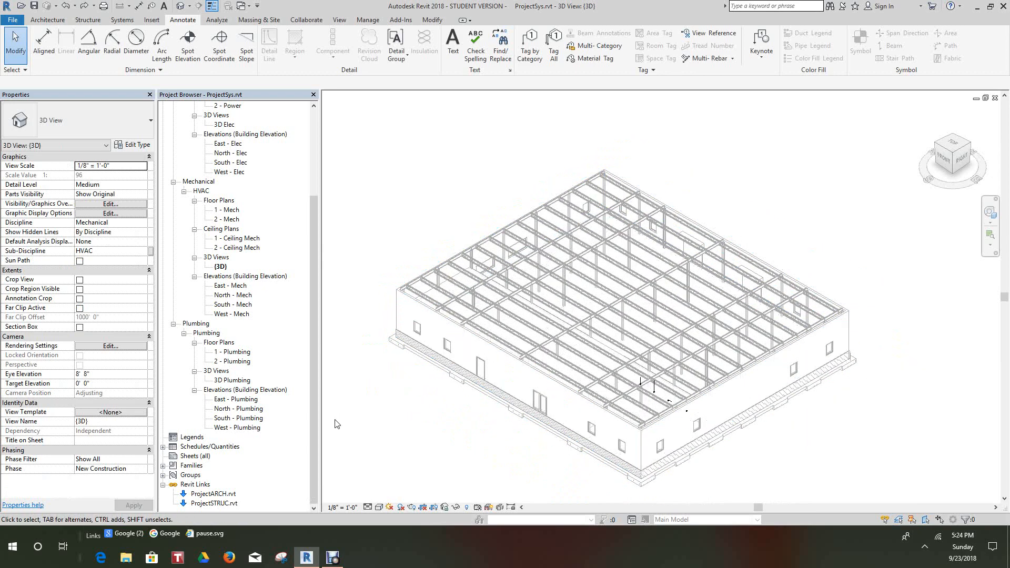
{"action": "scroll", "coordinate": [368, 401], "scroll_direction": "down", "scroll_amount": 1}
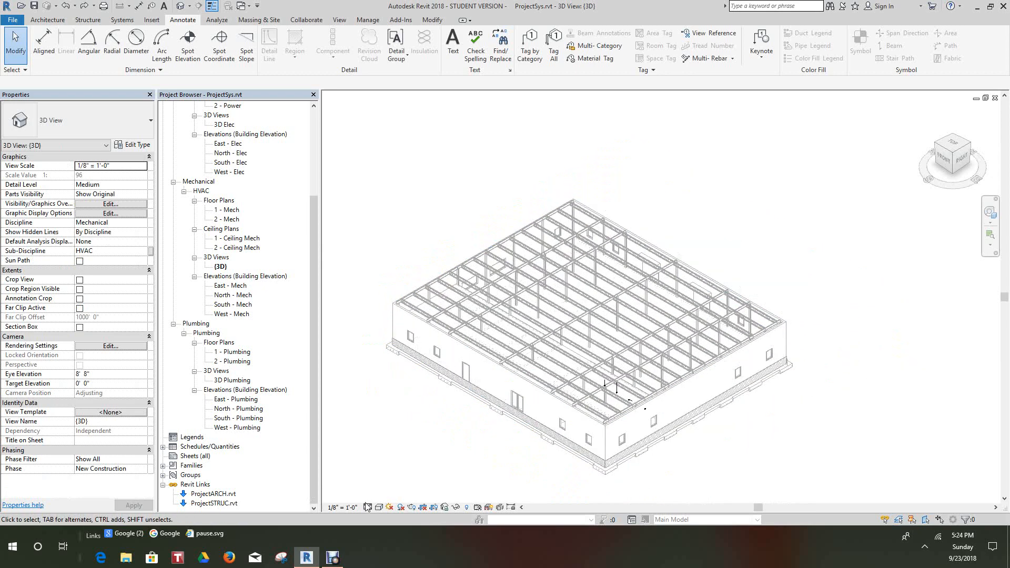
Step: Open the 1 - Power floor plan
{"action": "left_click_drag", "start_coordinate": [315, 239], "coordinate": [316, 171]}
{"action": "double_click", "coordinate": [230, 192]}
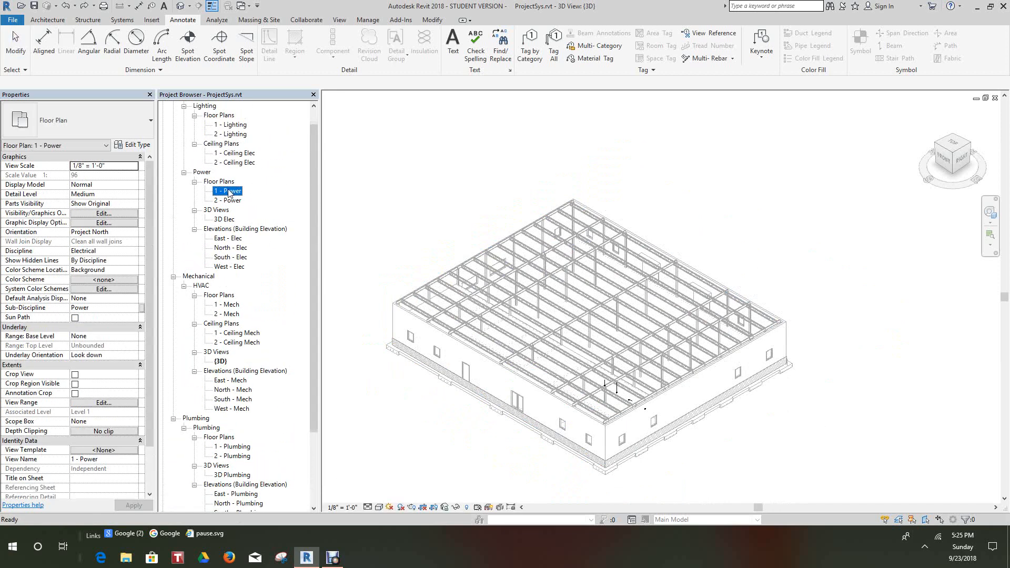
{"action": "mouse_move", "coordinate": [573, 334]}
{"action": "middle_mouse_down"}
{"action": "mouse_move", "coordinate": [533, 355]}
{"action": "mouse_move", "coordinate": [542, 413]}
{"action": "middle_mouse_up"}
{"action": "scroll", "coordinate": [538, 353], "scroll_direction": "up", "scroll_amount": 4}
{"action": "scroll", "coordinate": [542, 410], "scroll_direction": "down", "scroll_amount": 2}
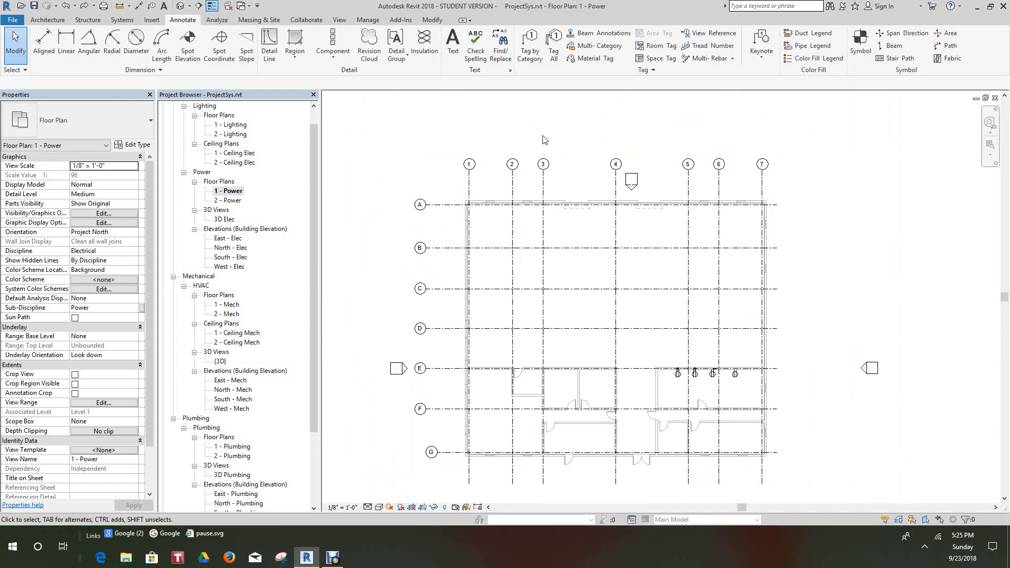
Step: Turn on Room Bounding in the type properties of the linked ProjectARCH.rvt model
{"action": "left_click", "coordinate": [489, 199]}
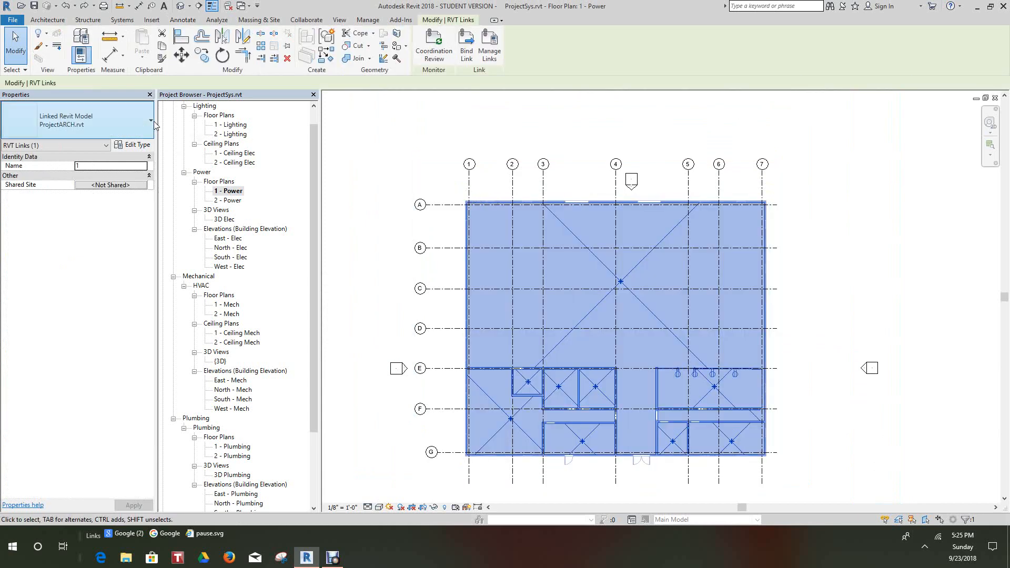
{"action": "left_click", "coordinate": [141, 145]}
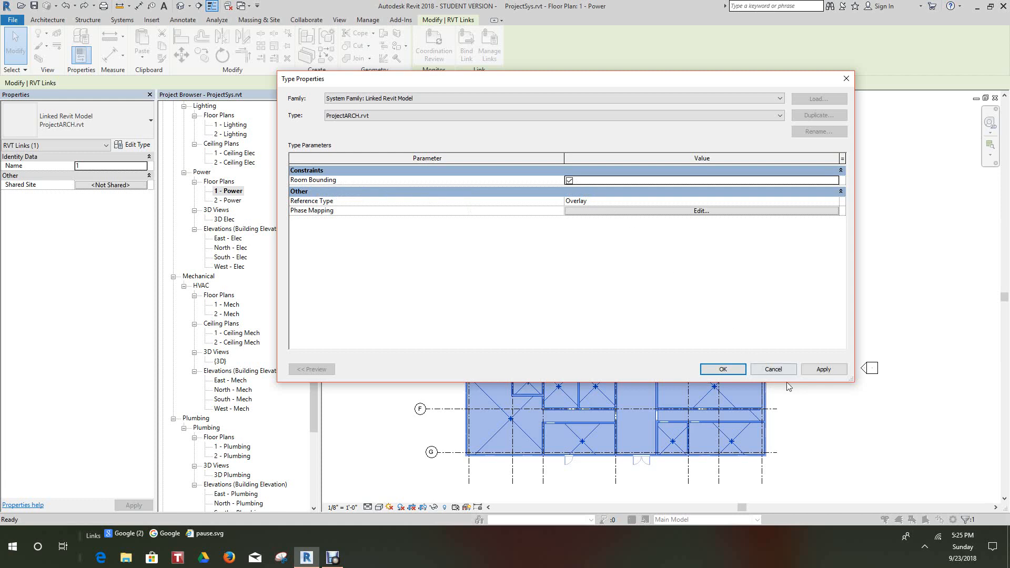
{"action": "left_click", "coordinate": [822, 371]}
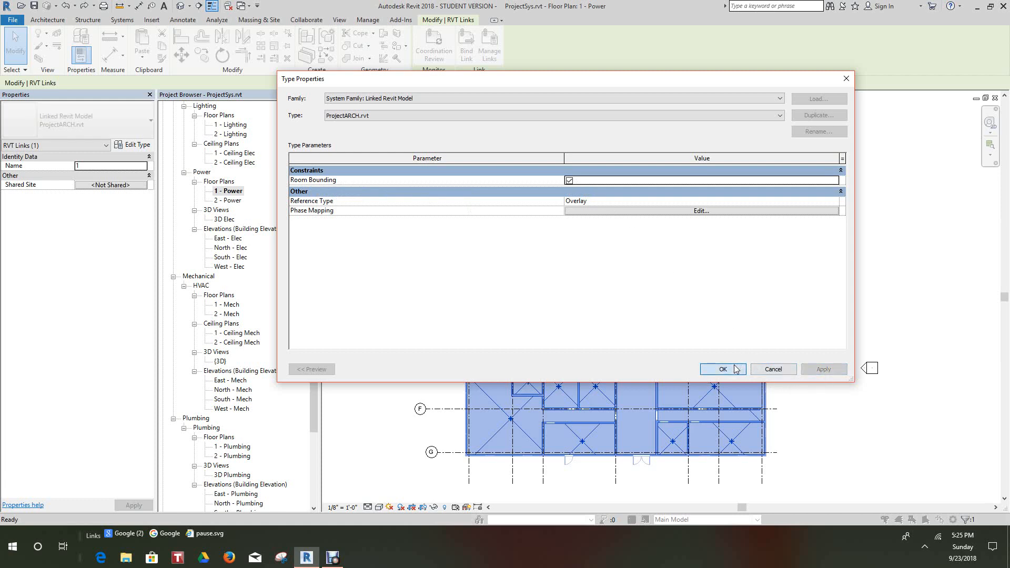
{"action": "left_click", "coordinate": [723, 370]}
{"action": "left_click", "coordinate": [452, 119]}
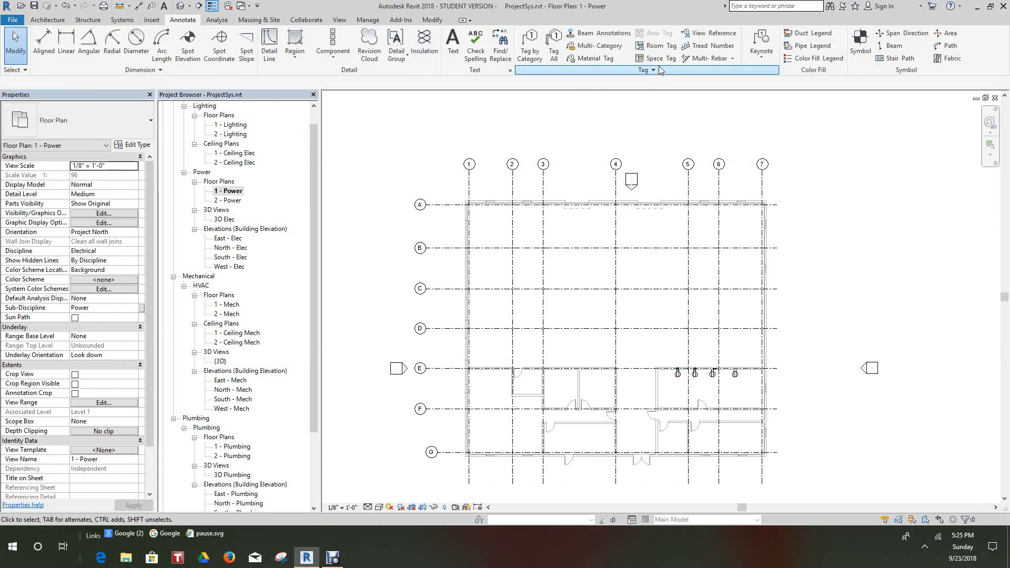
Step: Place room tags without leaders in the General Office, Utility, Ladies Bath and Mens Bath
{"action": "left_click", "coordinate": [657, 46]}
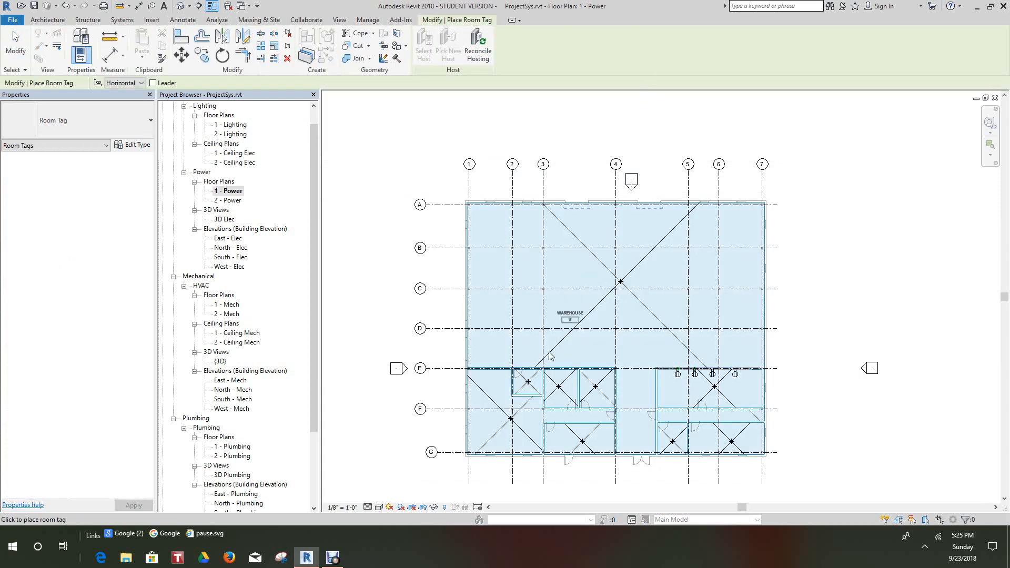
{"action": "scroll", "coordinate": [508, 402], "scroll_direction": "up", "scroll_amount": 5}
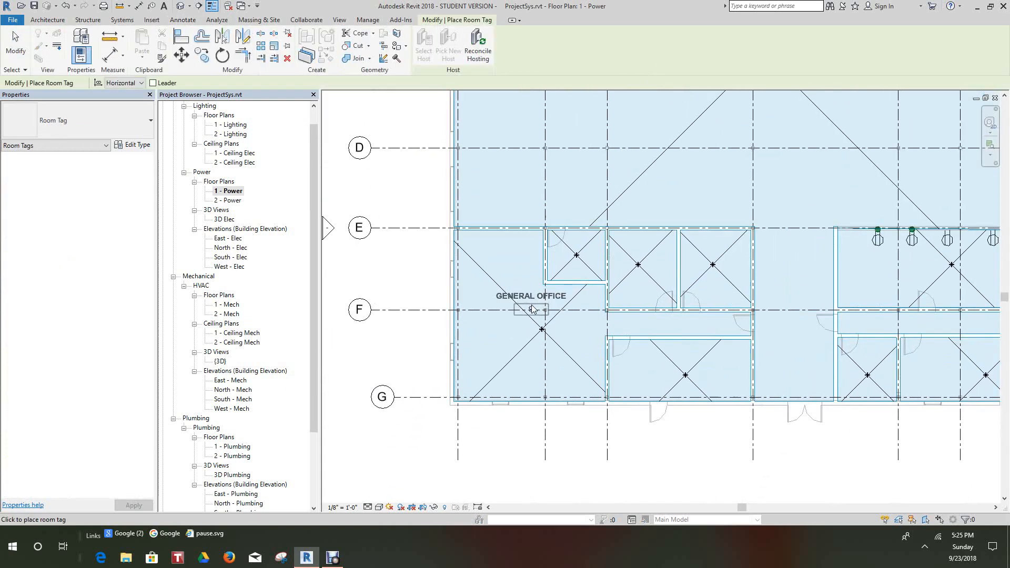
{"action": "scroll", "coordinate": [542, 333], "scroll_direction": "up", "scroll_amount": 4}
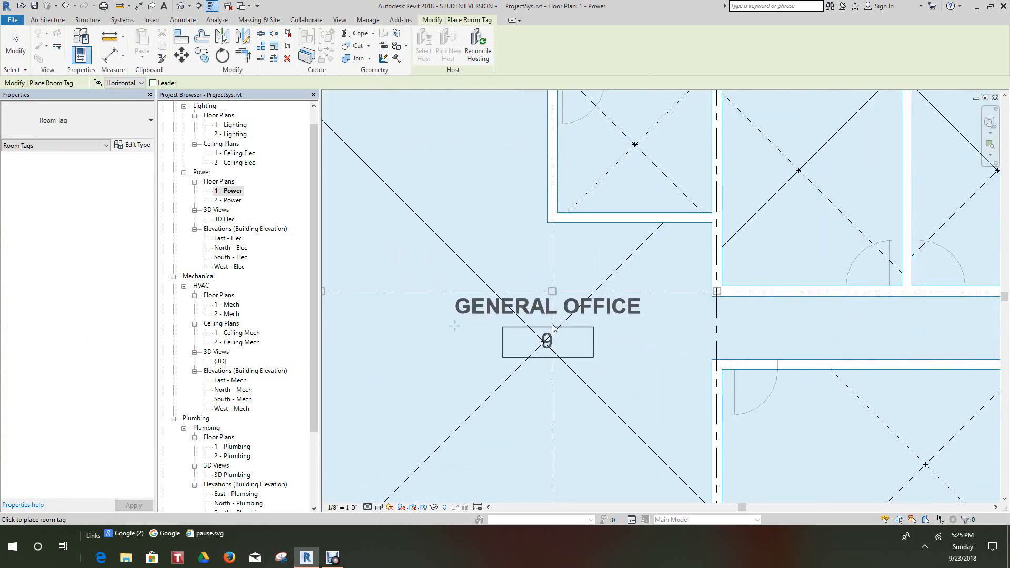
{"action": "left_click", "coordinate": [553, 327]}
{"action": "scroll", "coordinate": [554, 327], "scroll_direction": "down", "scroll_amount": 2}
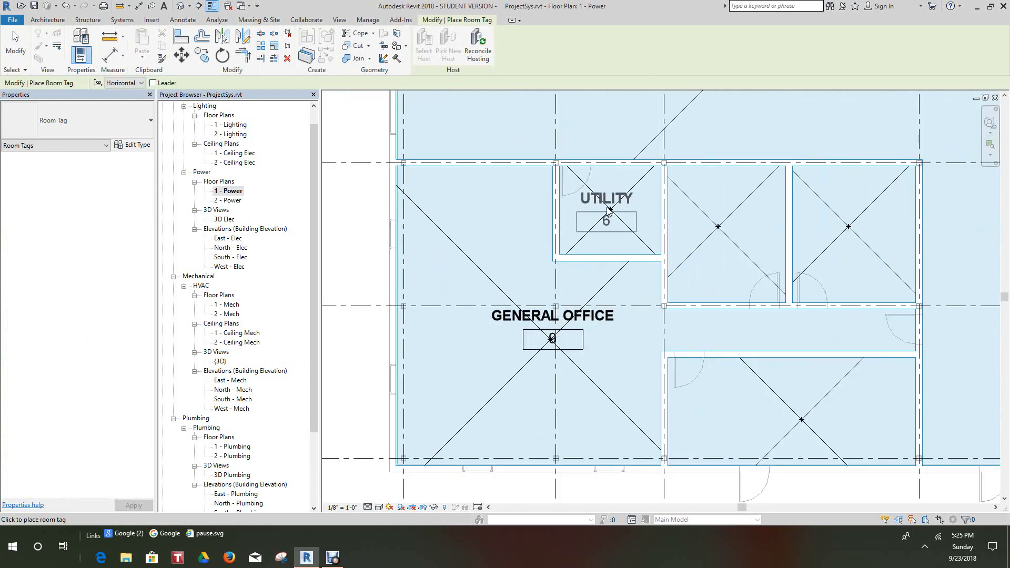
{"action": "left_click", "coordinate": [728, 227]}
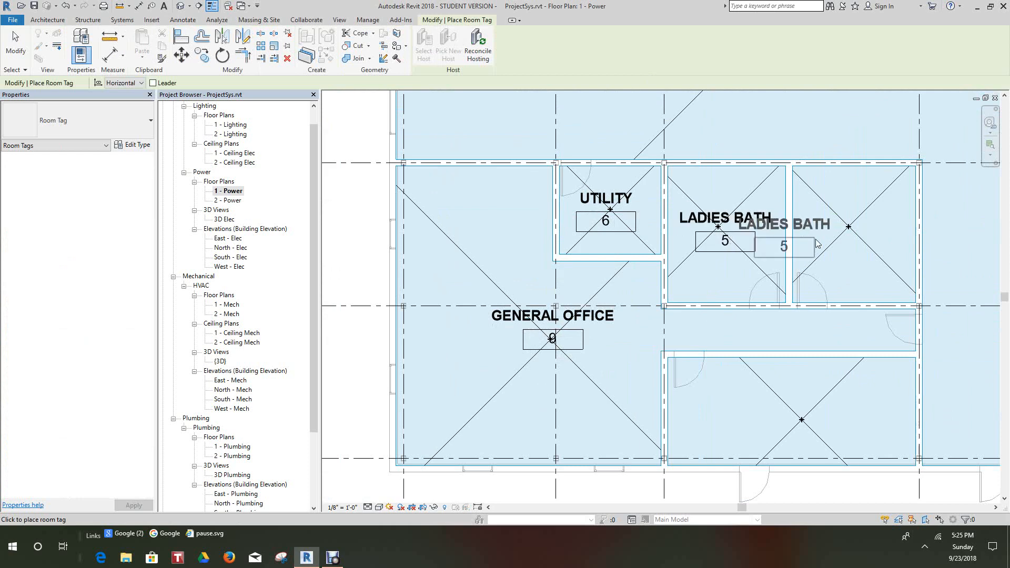
{"action": "middle_click_drag", "start_coordinate": [839, 232], "coordinate": [741, 187]}
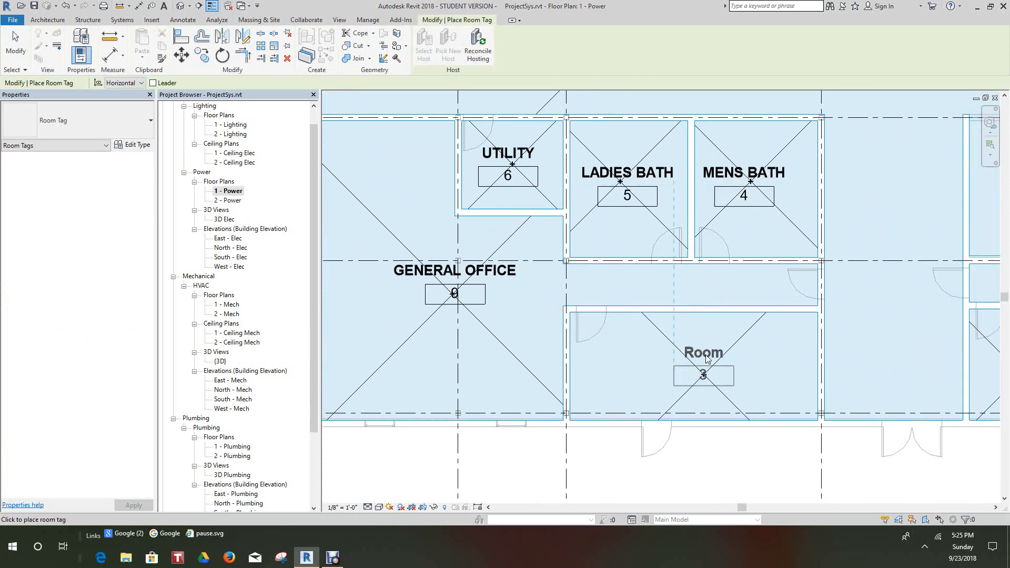
Step: Tag room 7 above the Conference Room and the Conference Room itself
{"action": "scroll", "coordinate": [853, 264], "scroll_direction": "down", "scroll_amount": 1}
{"action": "middle_click_drag", "start_coordinate": [853, 264], "coordinate": [755, 400]}
{"action": "scroll", "coordinate": [757, 289], "scroll_direction": "down", "scroll_amount": 1}
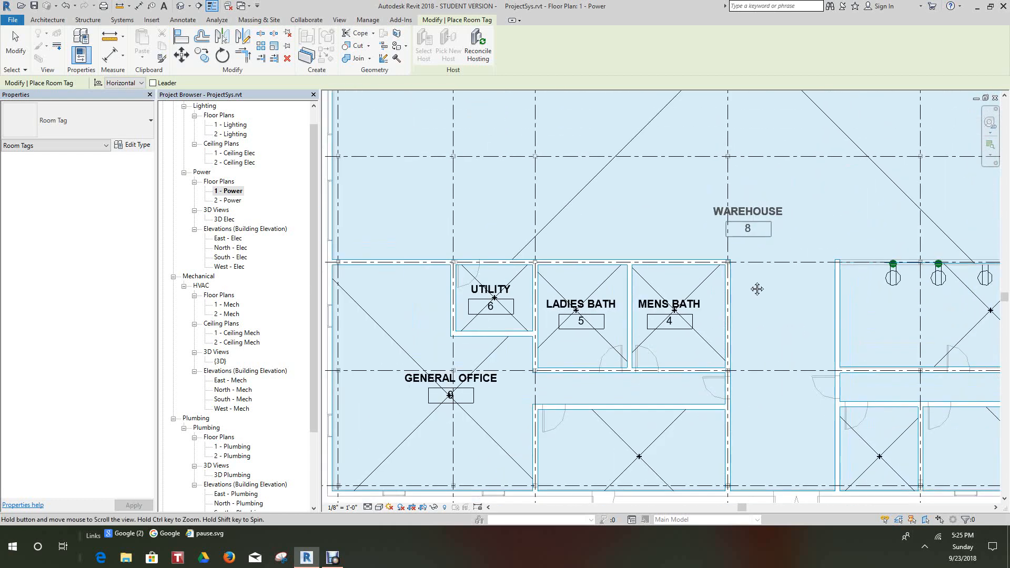
{"action": "middle_click_drag", "start_coordinate": [757, 289], "coordinate": [741, 351]}
{"action": "scroll", "coordinate": [739, 294], "scroll_direction": "down", "scroll_amount": 4}
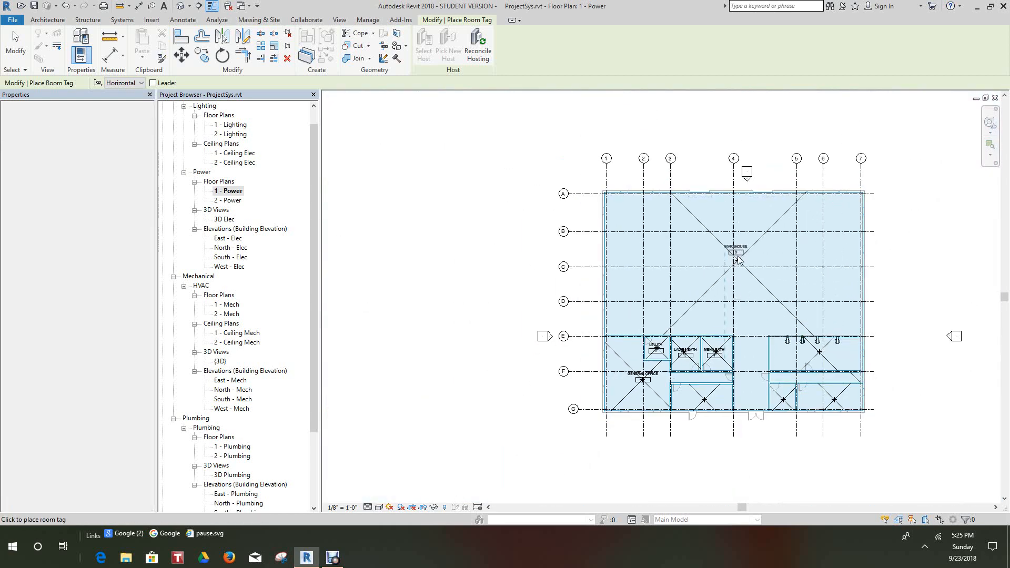
{"action": "scroll", "coordinate": [740, 261], "scroll_direction": "up", "scroll_amount": 2}
{"action": "scroll", "coordinate": [797, 388], "scroll_direction": "up", "scroll_amount": 2}
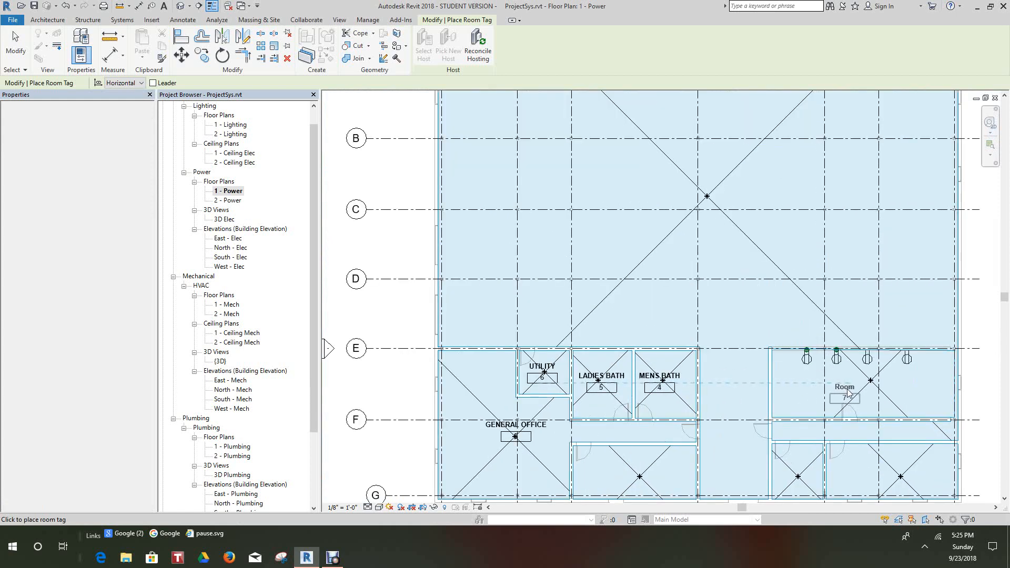
{"action": "middle_click_drag", "start_coordinate": [849, 380], "coordinate": [785, 294]}
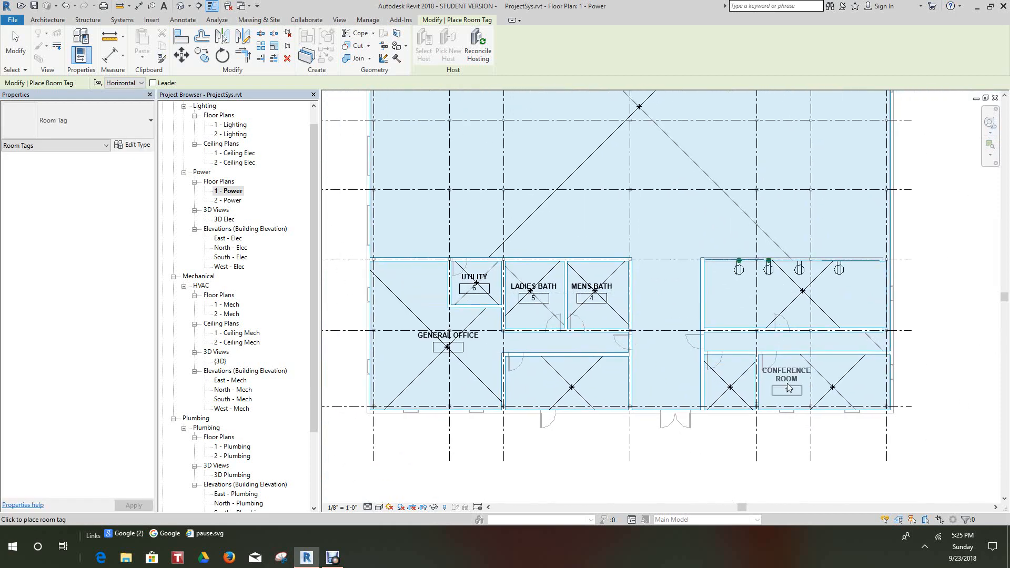
{"action": "left_click", "coordinate": [788, 388]}
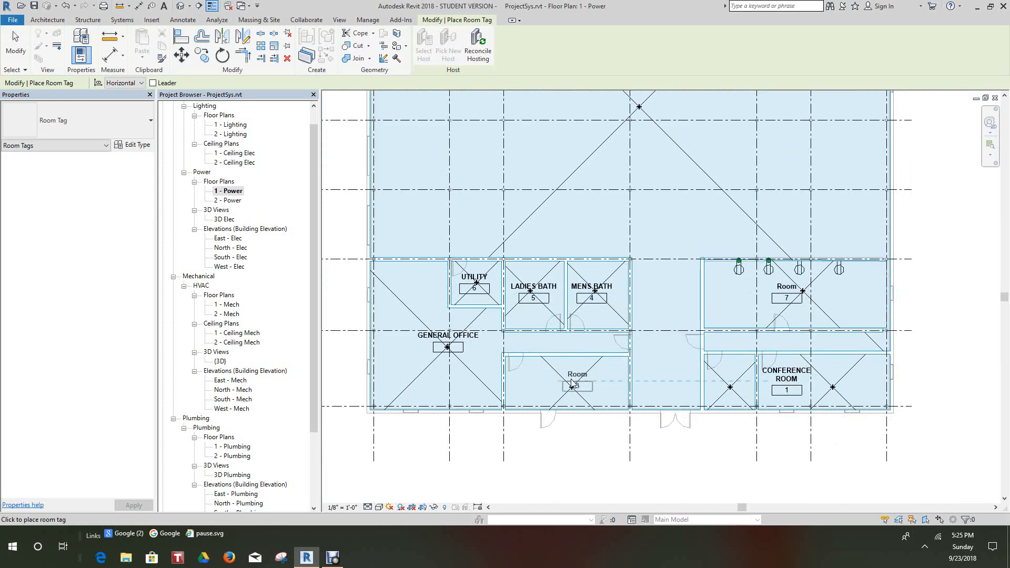
Step: Tag room 3 below the bathrooms and the Warehouse, finishing the room tag placement
{"action": "scroll", "coordinate": [675, 314], "scroll_direction": "down", "scroll_amount": 3}
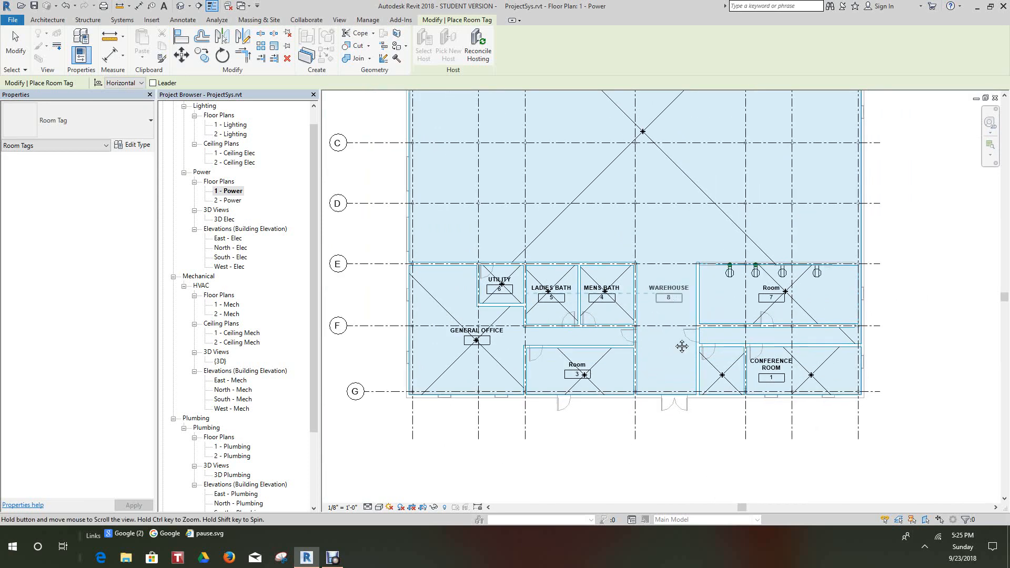
{"action": "scroll", "coordinate": [668, 344], "scroll_direction": "up", "scroll_amount": 5}
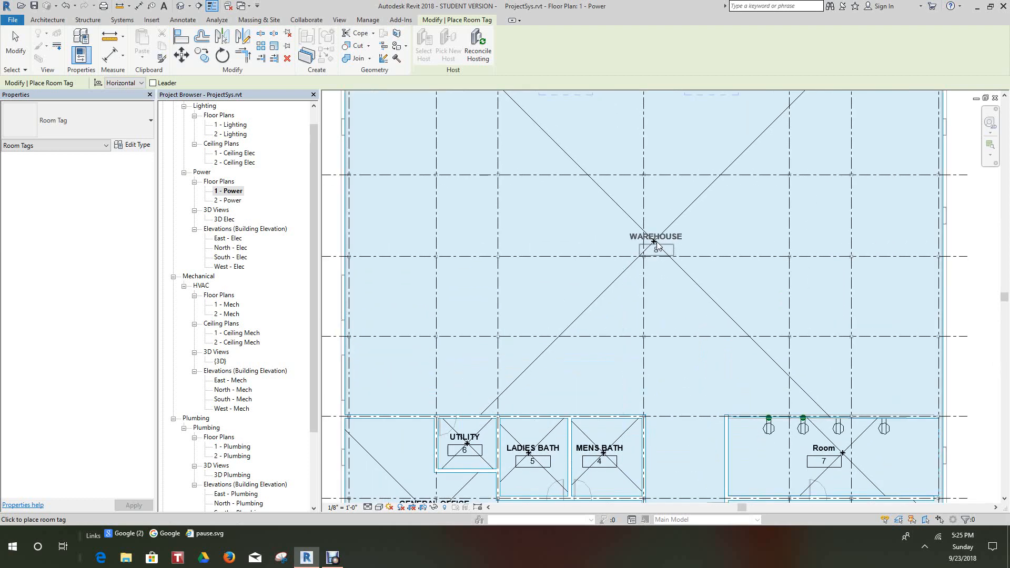
{"action": "right_click", "coordinate": [709, 235]}
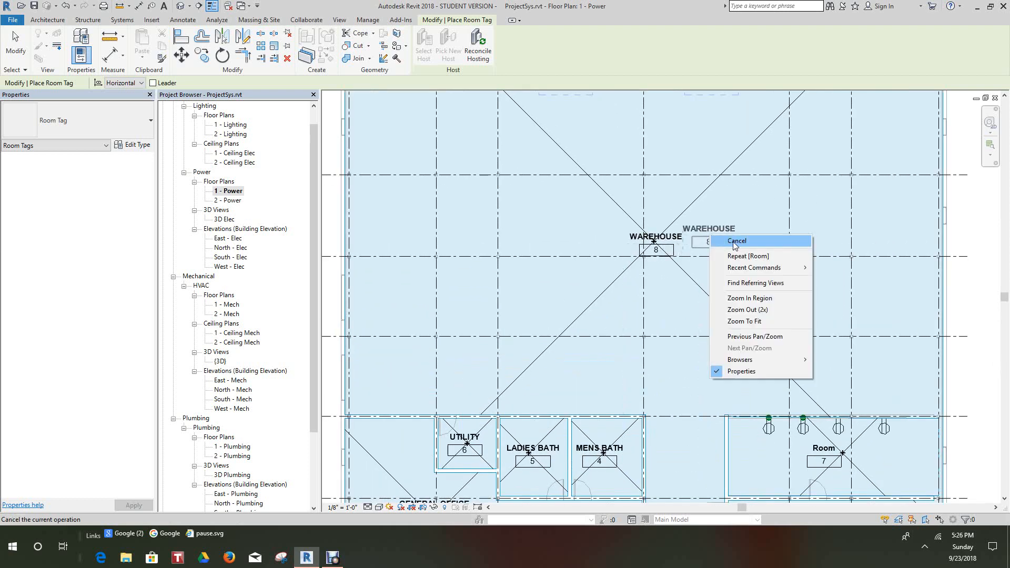
{"action": "left_click", "coordinate": [732, 241]}
{"action": "scroll", "coordinate": [709, 257], "scroll_direction": "down", "scroll_amount": 6}
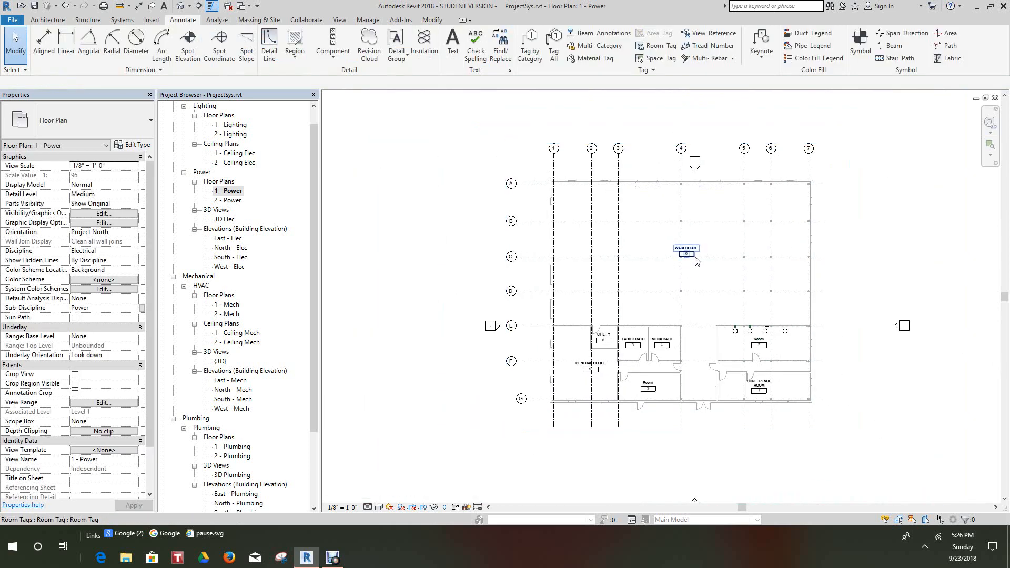
Step: Shift the General Office room tag slightly to the left and down, clear of the grid line through its number
{"action": "scroll", "coordinate": [796, 339], "scroll_direction": "up", "scroll_amount": 3}
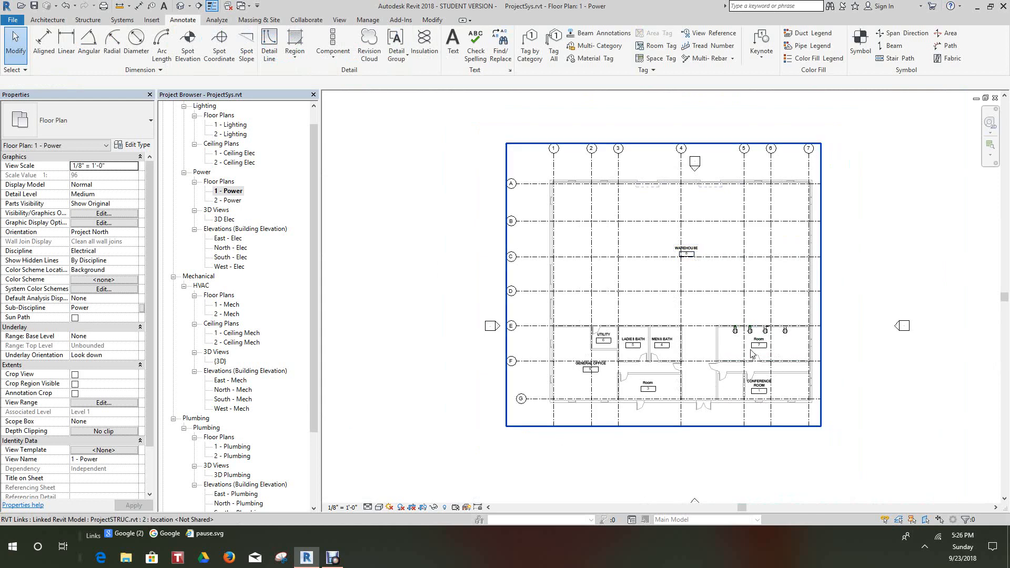
{"action": "middle_click_drag", "start_coordinate": [876, 306], "coordinate": [857, 288]}
{"action": "scroll", "coordinate": [473, 336], "scroll_direction": "up", "scroll_amount": 4}
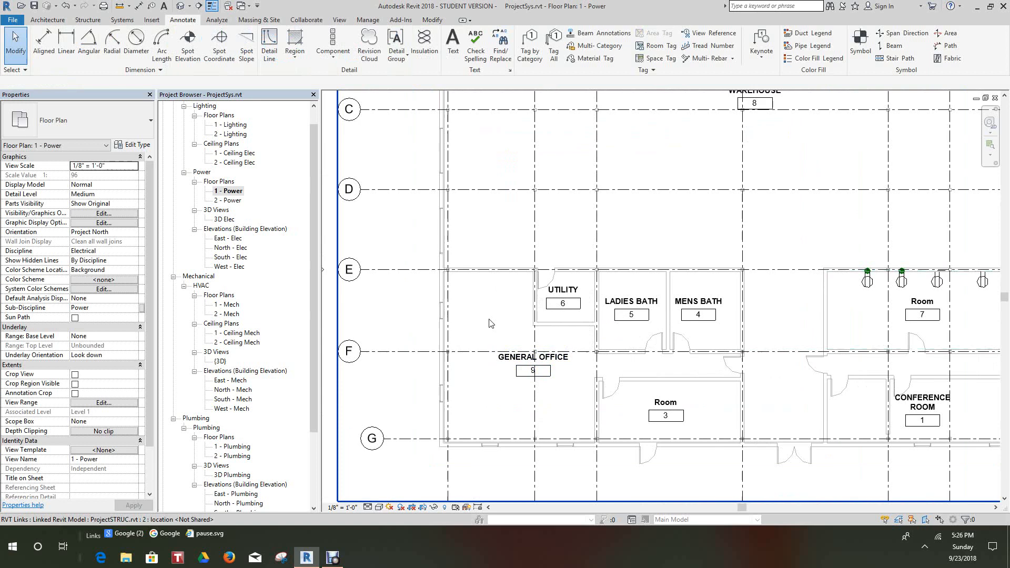
{"action": "left_click", "coordinate": [533, 371]}
{"action": "left_click_drag", "start_coordinate": [532, 371], "coordinate": [521, 375]}
{"action": "left_click", "coordinate": [513, 411]}
{"action": "scroll", "coordinate": [502, 407], "scroll_direction": "down", "scroll_amount": 3}
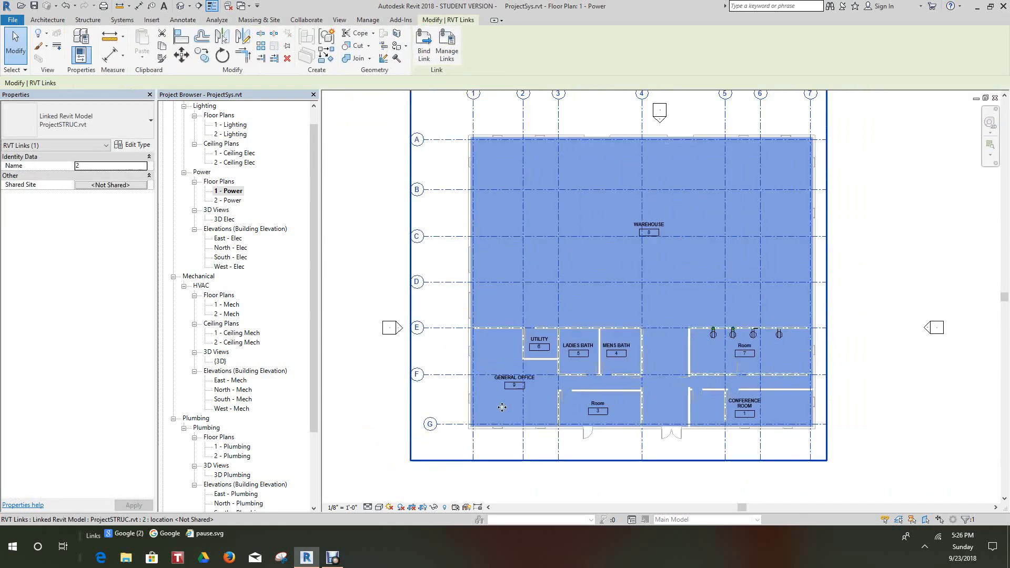
{"action": "key", "text": "Escape"}
Step: Place a standard Duplex Receptacle electrical fixture on the General Office wall along grid line E, between grid lines 1 and 2
{"action": "scroll", "coordinate": [481, 366], "scroll_direction": "up", "scroll_amount": 3}
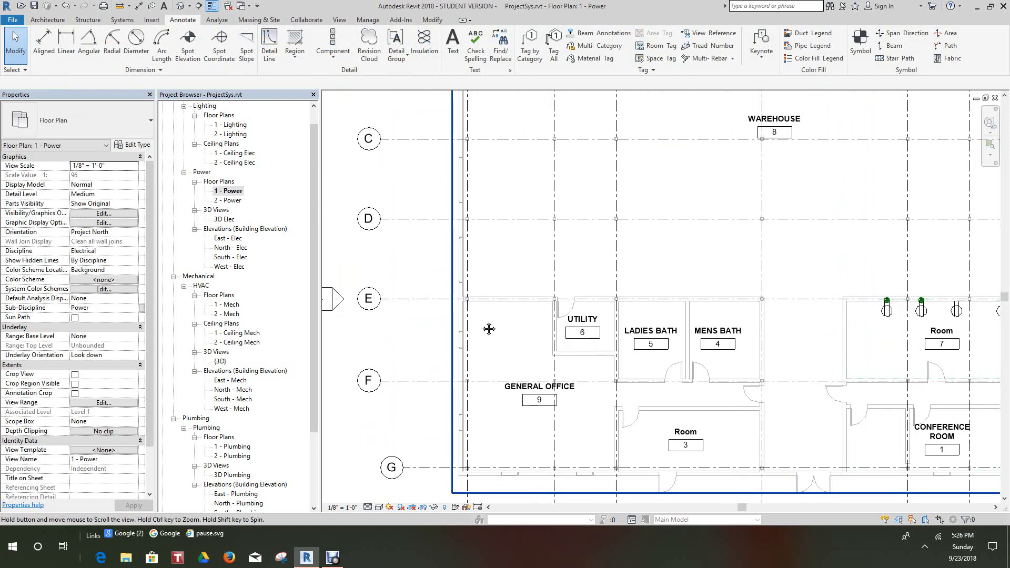
{"action": "middle_click_drag", "start_coordinate": [490, 329], "coordinate": [448, 261]}
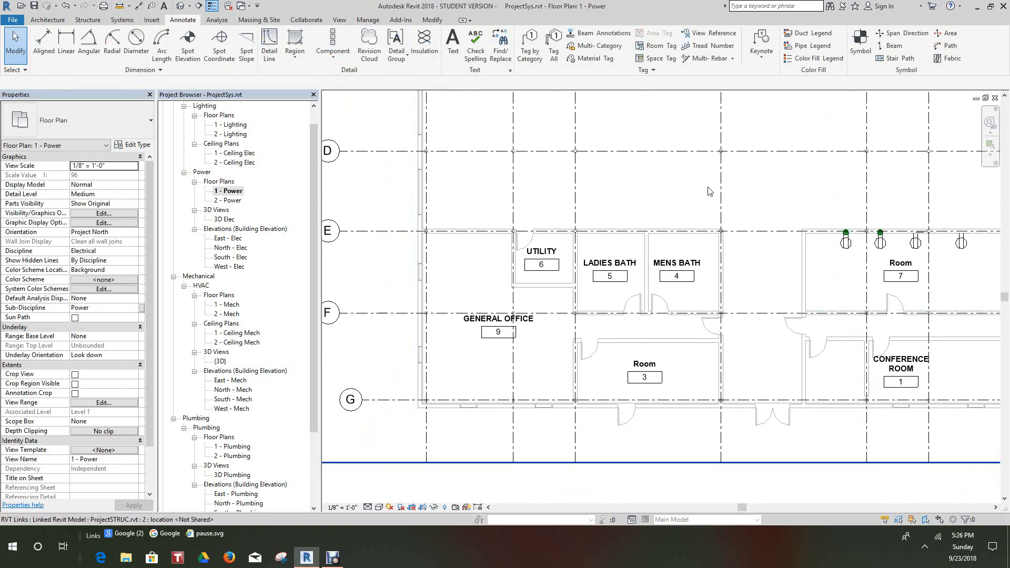
{"action": "scroll", "coordinate": [708, 191], "scroll_direction": "down", "scroll_amount": 2}
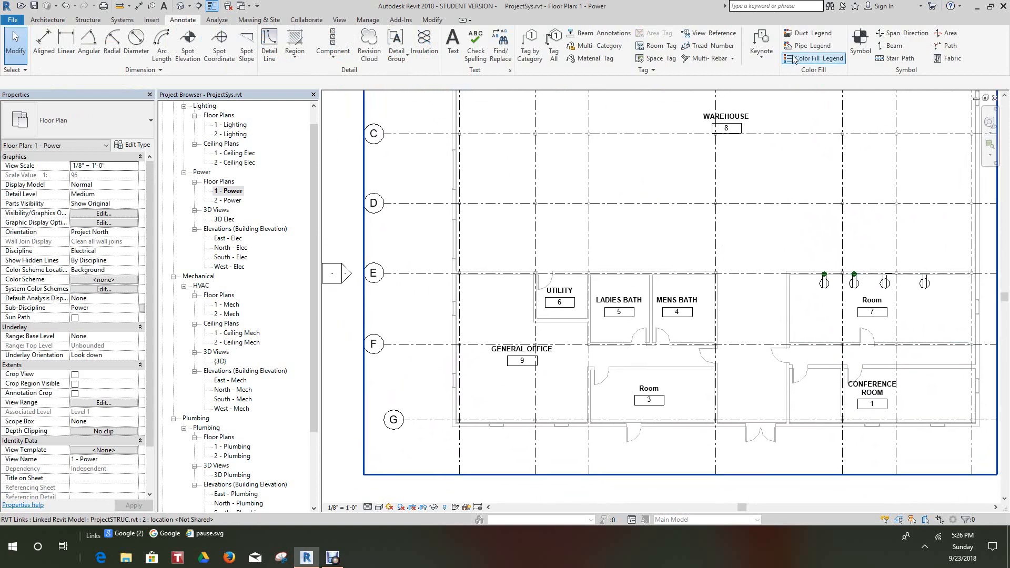
{"action": "left_click", "coordinate": [129, 21]}
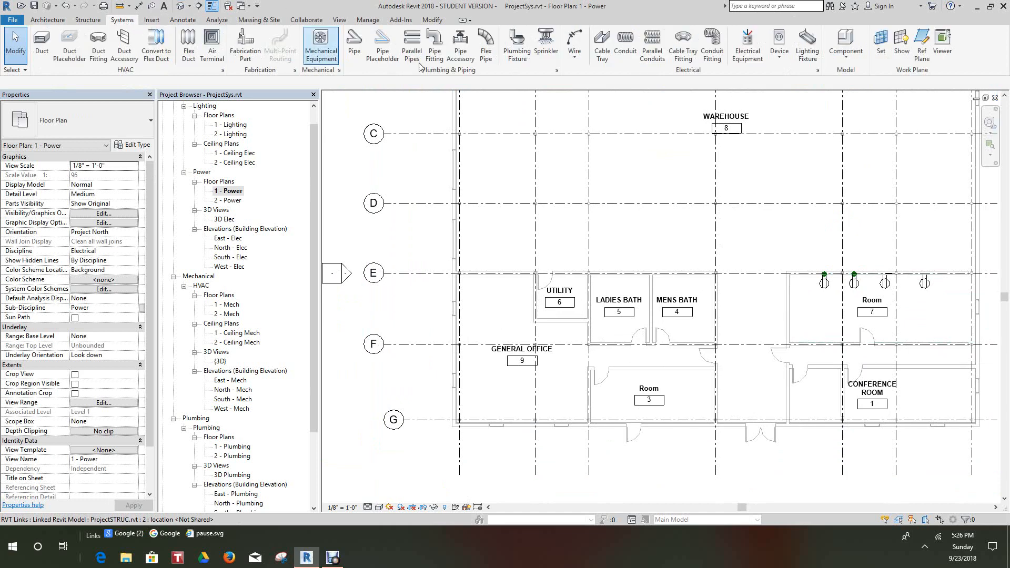
{"action": "left_click", "coordinate": [779, 55]}
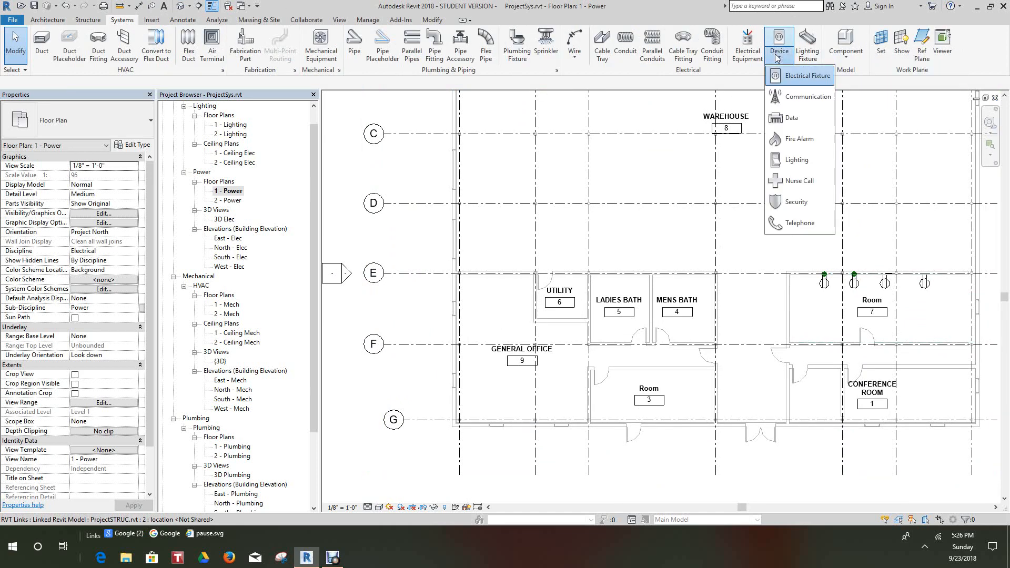
{"action": "left_click", "coordinate": [788, 76]}
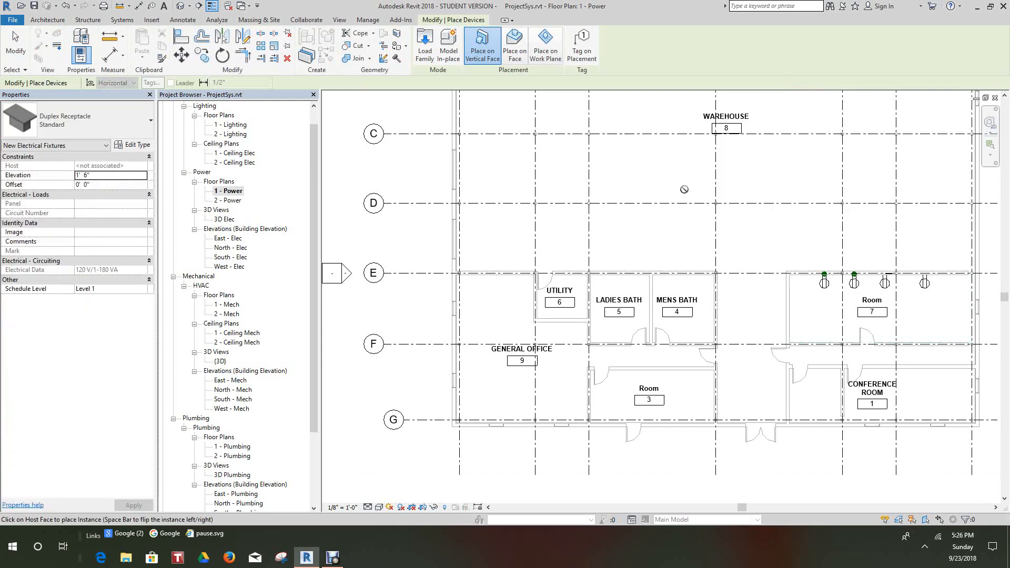
{"action": "scroll", "coordinate": [605, 287], "scroll_direction": "up", "scroll_amount": 2}
{"action": "scroll", "coordinate": [594, 258], "scroll_direction": "up", "scroll_amount": 1}
{"action": "scroll", "coordinate": [596, 268], "scroll_direction": "down", "scroll_amount": 1}
{"action": "middle_click_drag", "start_coordinate": [595, 286], "coordinate": [740, 273]}
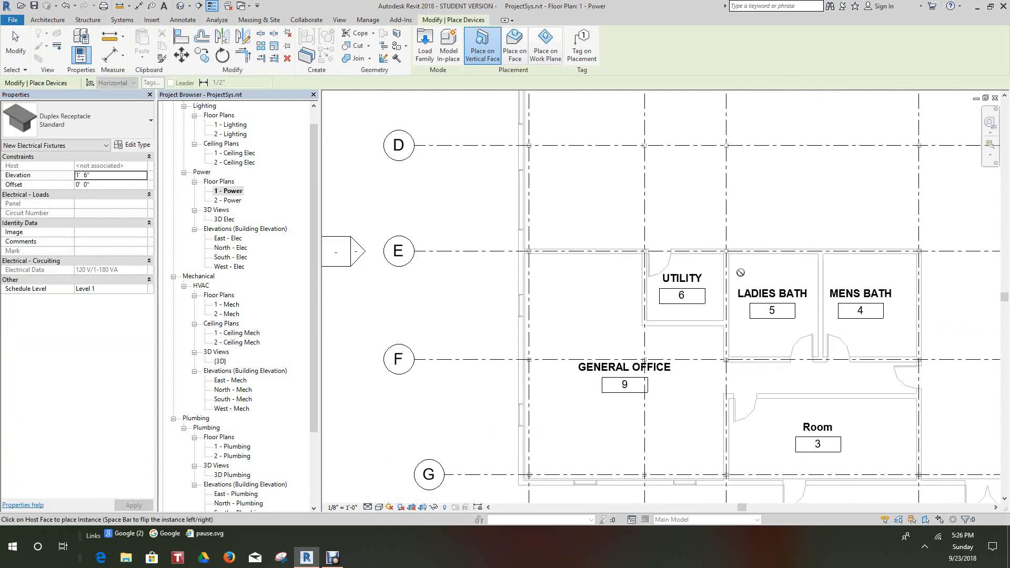
{"action": "left_click", "coordinate": [591, 257]}
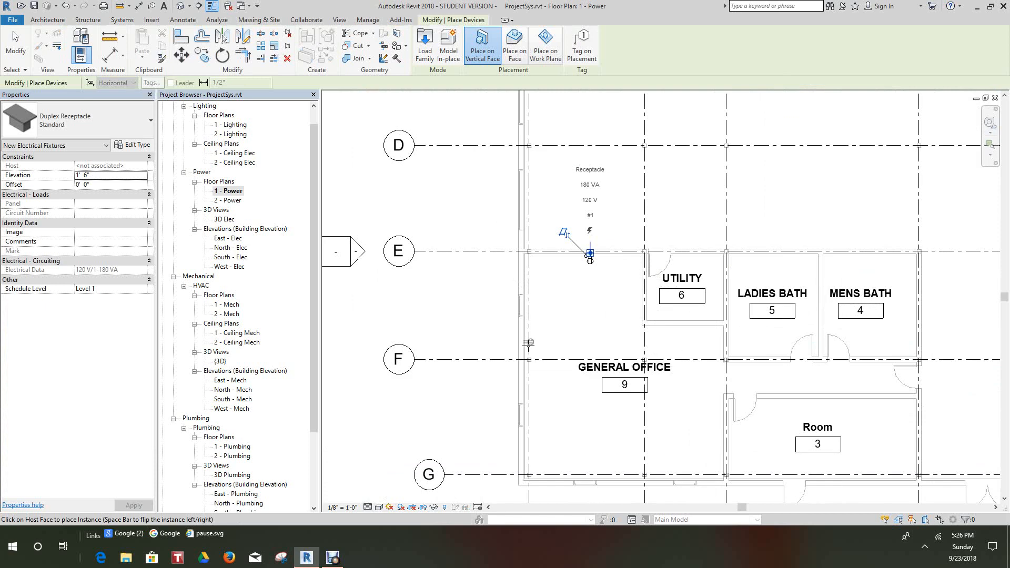
Step: Place duplex receptacles in the General Office: two on the left wall, one each on the lower wall, below Utility and the right wall
{"action": "middle_click_drag", "start_coordinate": [578, 361], "coordinate": [594, 289]}
{"action": "left_click", "coordinate": [595, 288]}
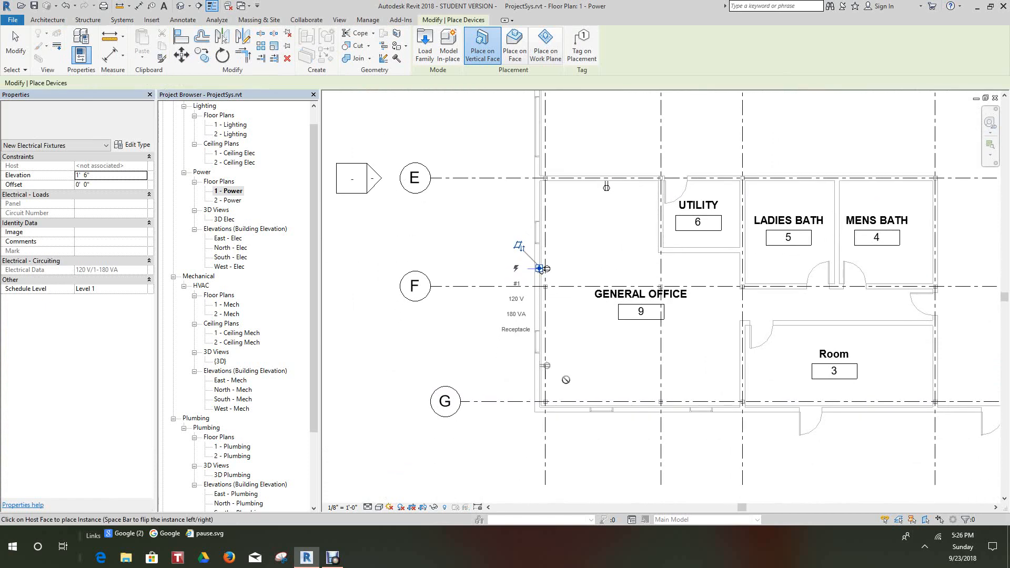
{"action": "left_click", "coordinate": [539, 365]}
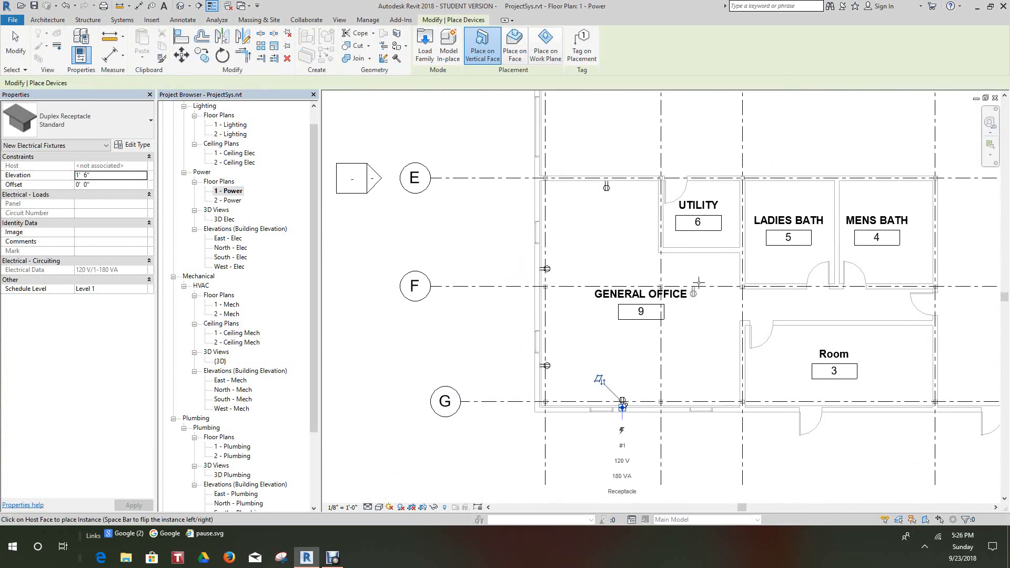
{"action": "left_click", "coordinate": [623, 404]}
{"action": "left_click", "coordinate": [703, 258]}
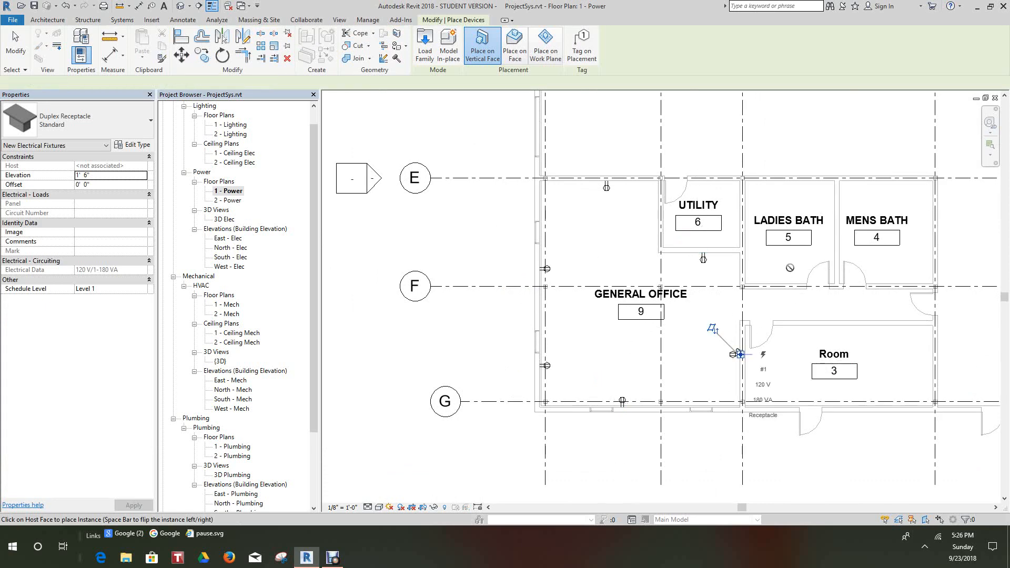
Step: Place a duplex receptacle on the lower wall of Ladies Bath and one each on the upper, right and lower walls of Room 3
{"action": "left_click", "coordinate": [775, 282]}
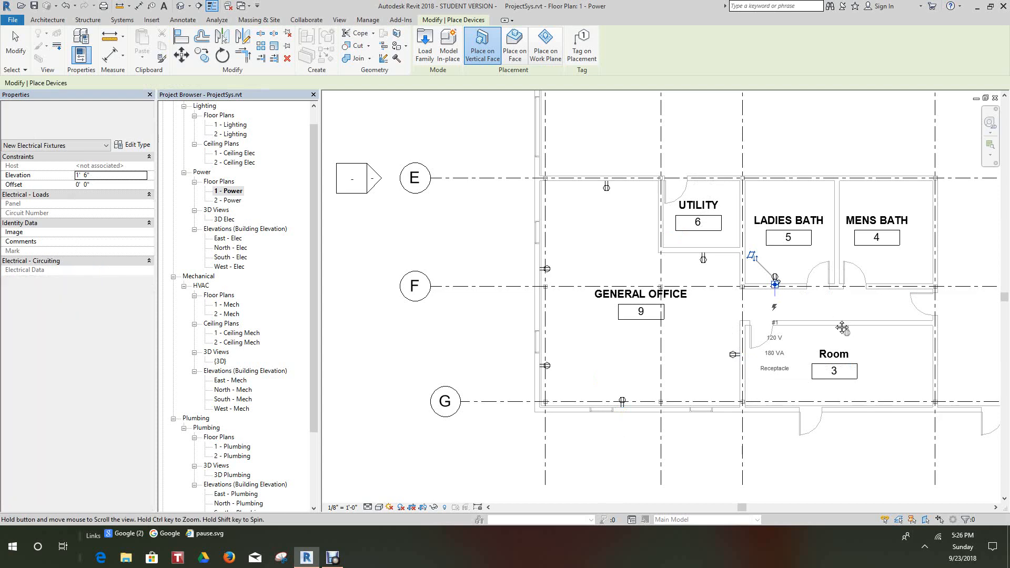
{"action": "middle_click_drag", "start_coordinate": [844, 330], "coordinate": [799, 278]}
{"action": "scroll", "coordinate": [793, 278], "scroll_direction": "up", "scroll_amount": 1}
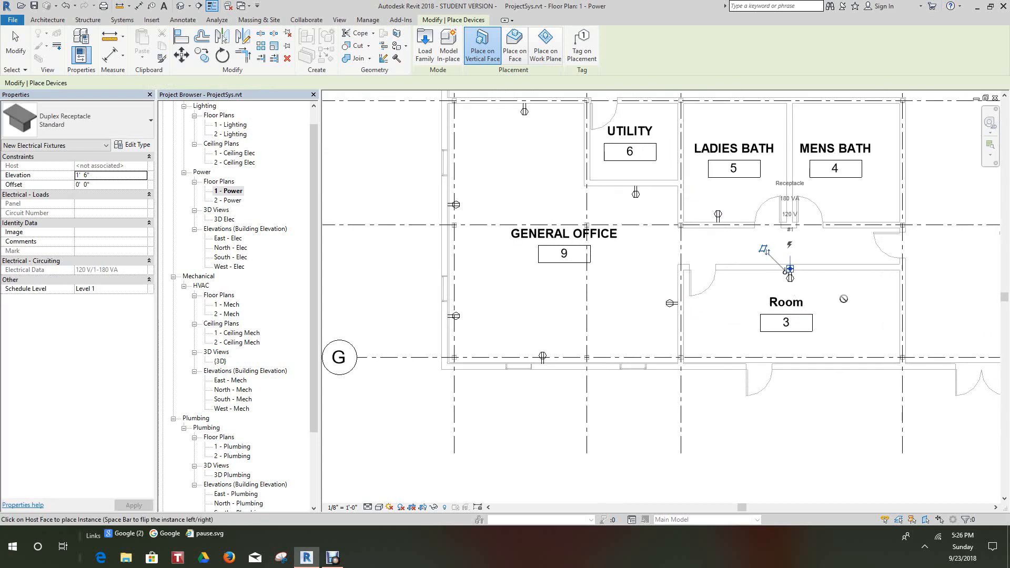
{"action": "left_click", "coordinate": [788, 270]}
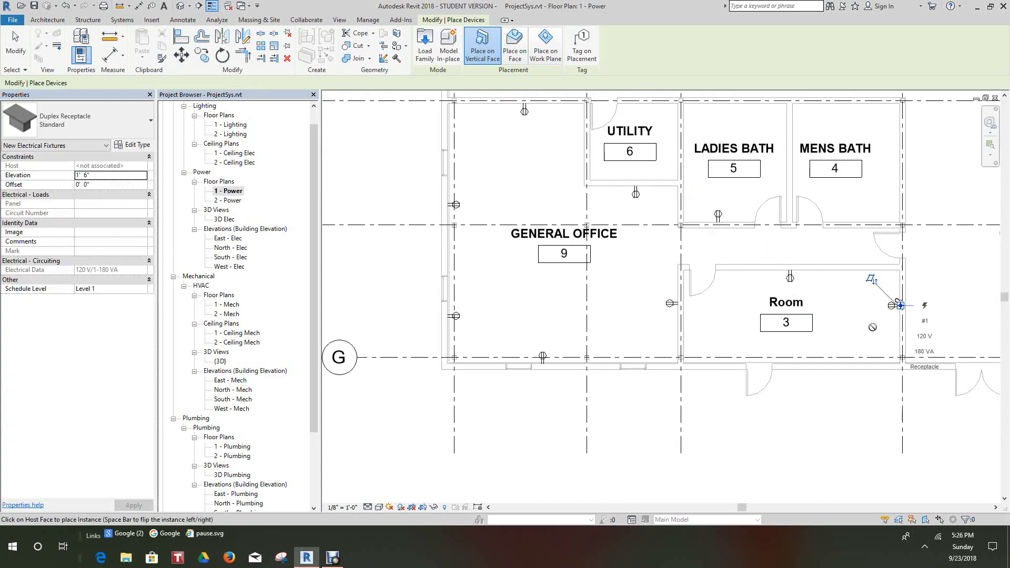
{"action": "left_click", "coordinate": [798, 361]}
Step: Place two duplex receptacles on the upper wall of the Conference Room and one each on its lower and right walls
{"action": "middle_click_drag", "start_coordinate": [971, 358], "coordinate": [726, 310]}
{"action": "scroll", "coordinate": [726, 310], "scroll_direction": "up", "scroll_amount": 1}
{"action": "scroll", "coordinate": [742, 311], "scroll_direction": "down", "scroll_amount": 3}
{"action": "middle_click_drag", "start_coordinate": [783, 289], "coordinate": [714, 352]}
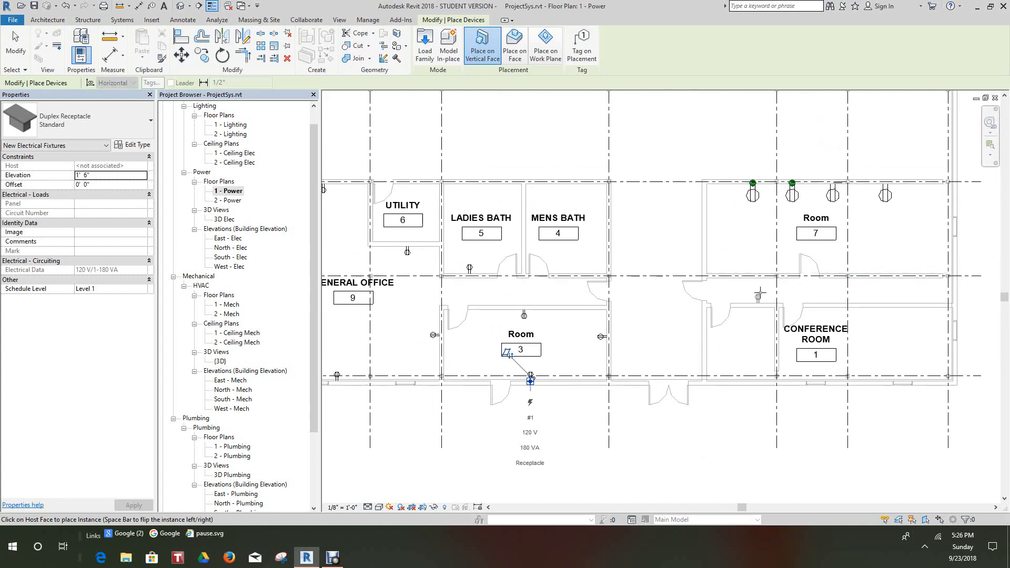
{"action": "scroll", "coordinate": [776, 324], "scroll_direction": "down", "scroll_amount": 1}
{"action": "scroll", "coordinate": [777, 324], "scroll_direction": "up", "scroll_amount": 1}
{"action": "scroll", "coordinate": [868, 332], "scroll_direction": "up", "scroll_amount": 1}
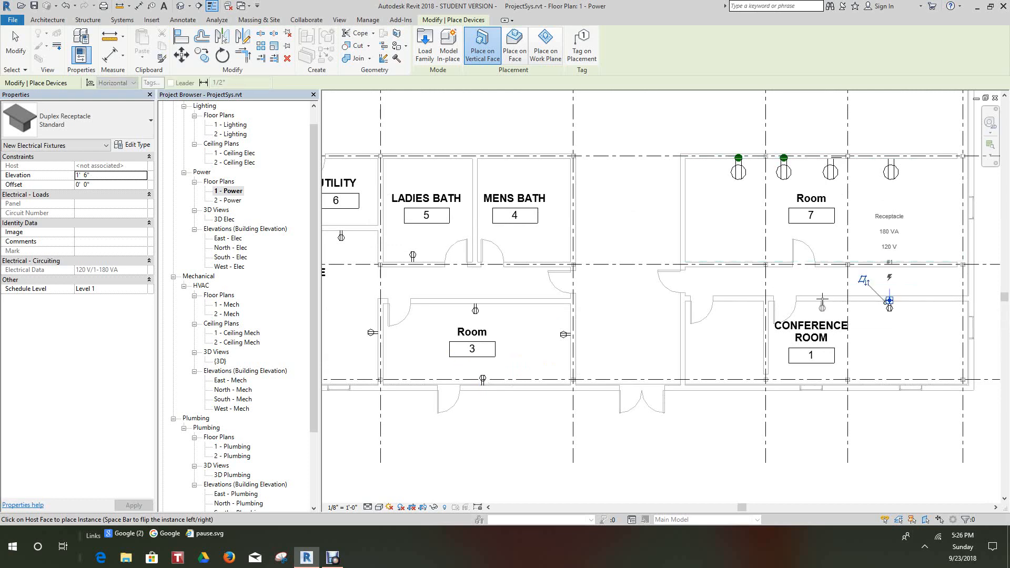
{"action": "left_click", "coordinate": [889, 301]}
{"action": "left_click", "coordinate": [822, 301]}
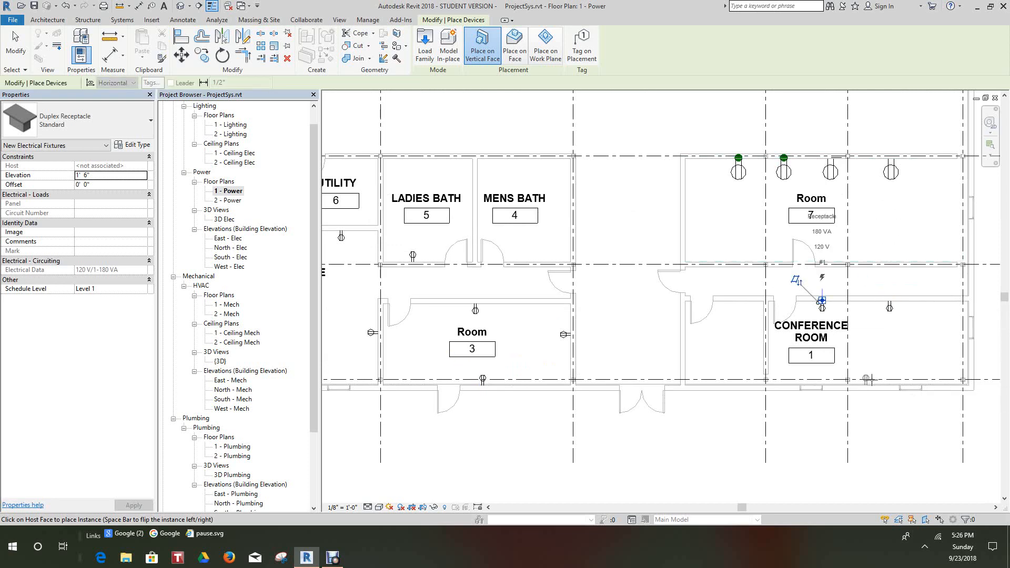
{"action": "left_click", "coordinate": [842, 357]}
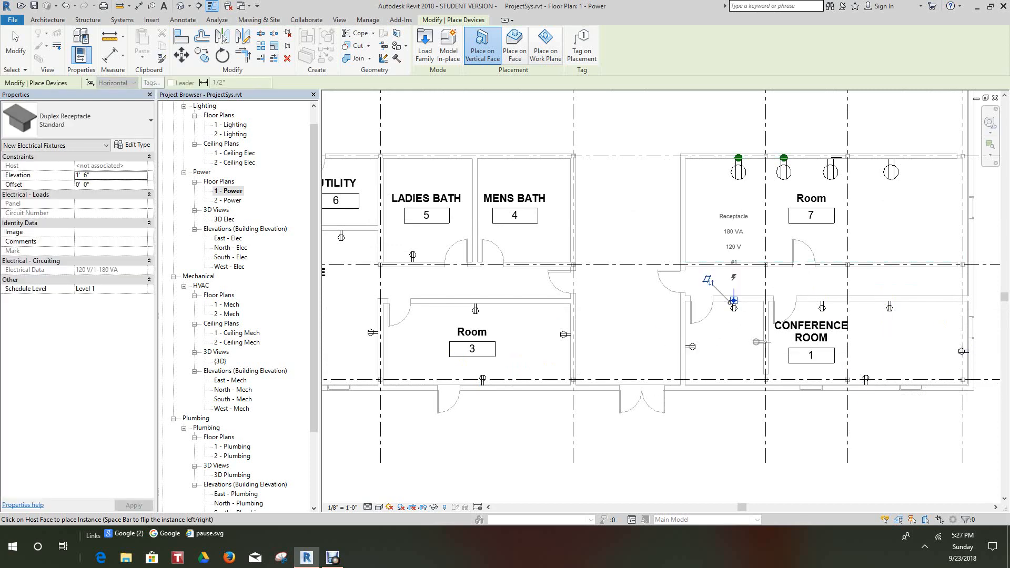
Step: Place duplex receptacles on the left, upper and right walls of the untagged room beside the Conference Room
{"action": "left_click", "coordinate": [733, 301]}
{"action": "right_click", "coordinate": [731, 341]}
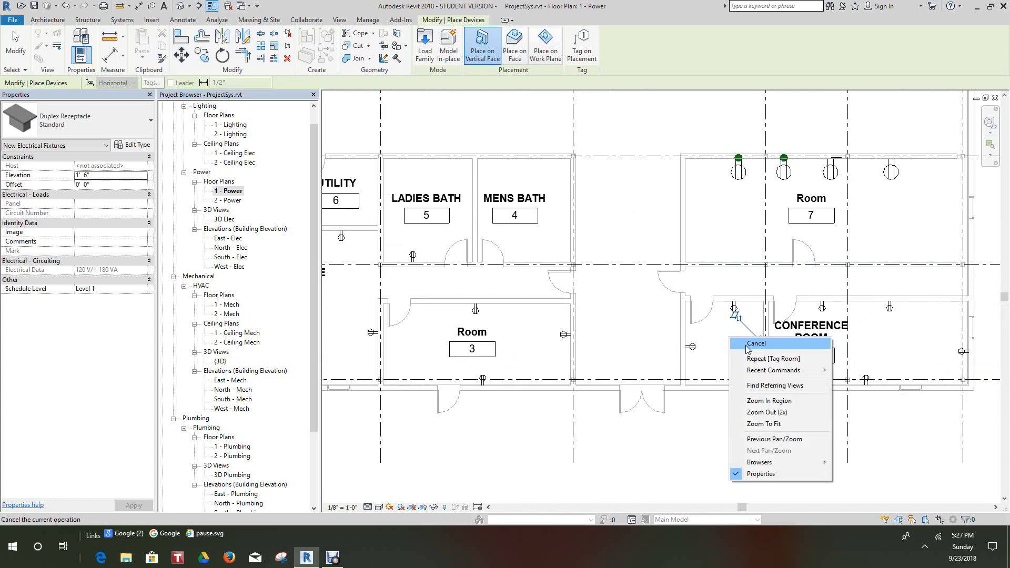
{"action": "left_click", "coordinate": [749, 345]}
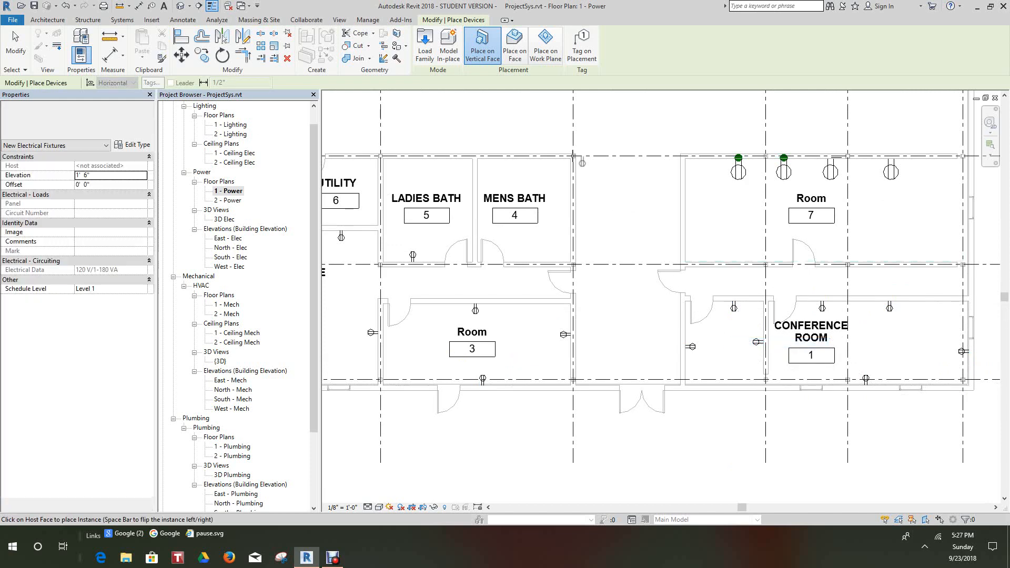
Step: Tag the small untagged room beside the Conference Room with a room tag and finish tagging
{"action": "left_click", "coordinate": [172, 23]}
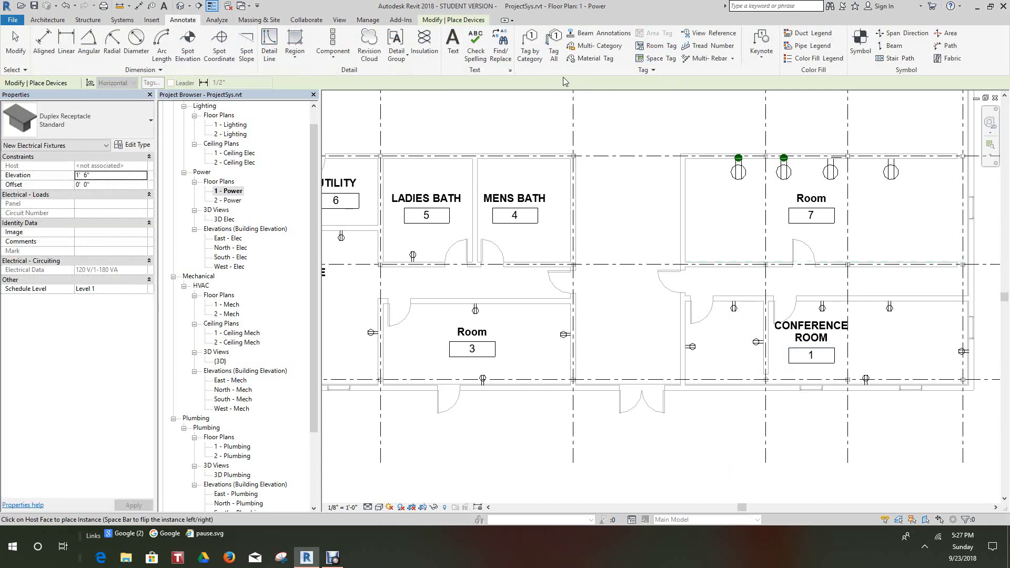
{"action": "right_click", "coordinate": [656, 46]}
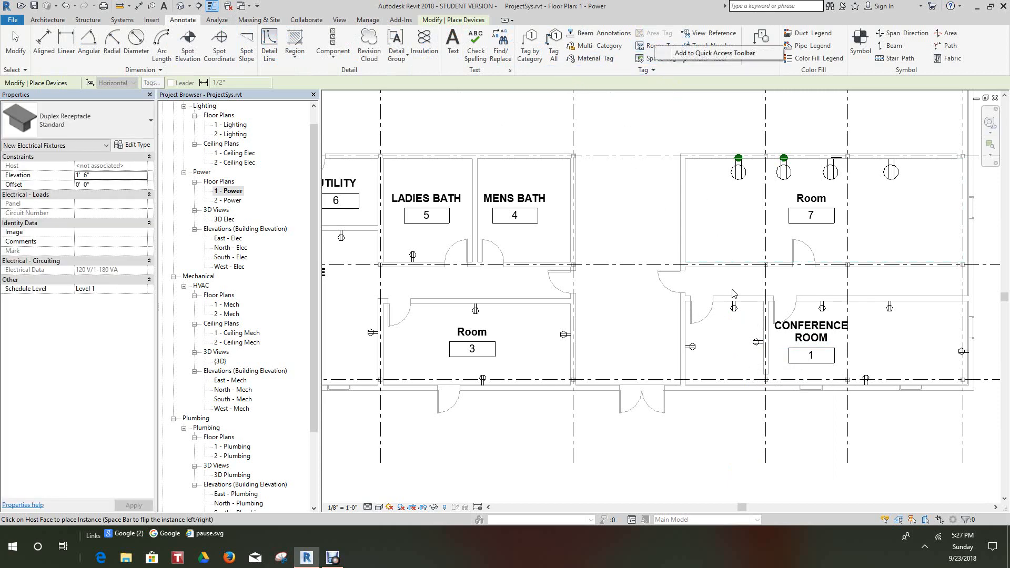
{"action": "left_click", "coordinate": [653, 47]}
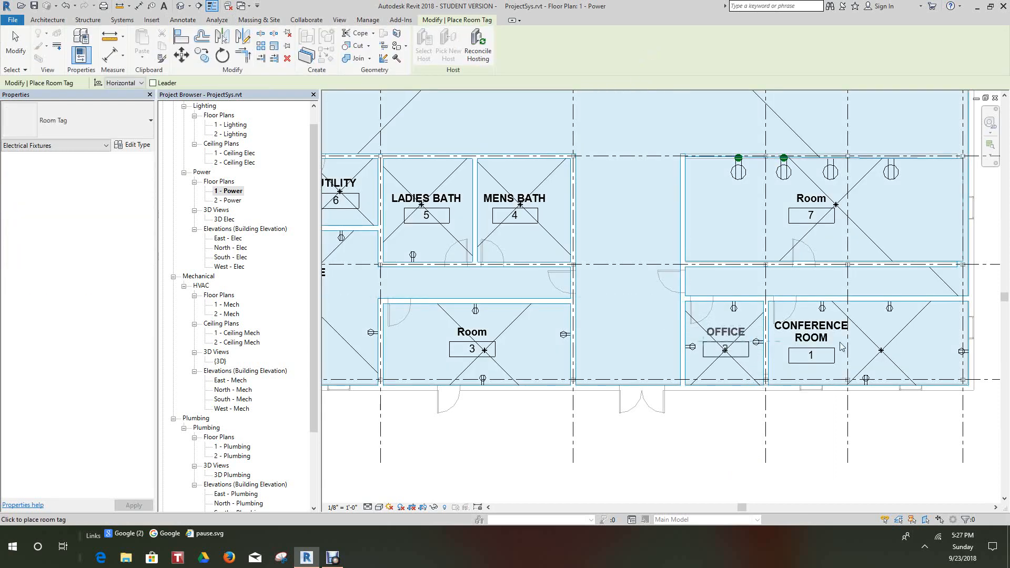
{"action": "middle_click_drag", "start_coordinate": [642, 316], "coordinate": [825, 296]}
{"action": "scroll", "coordinate": [680, 298], "scroll_direction": "down", "scroll_amount": 1}
{"action": "middle_click_drag", "start_coordinate": [668, 311], "coordinate": [591, 354]}
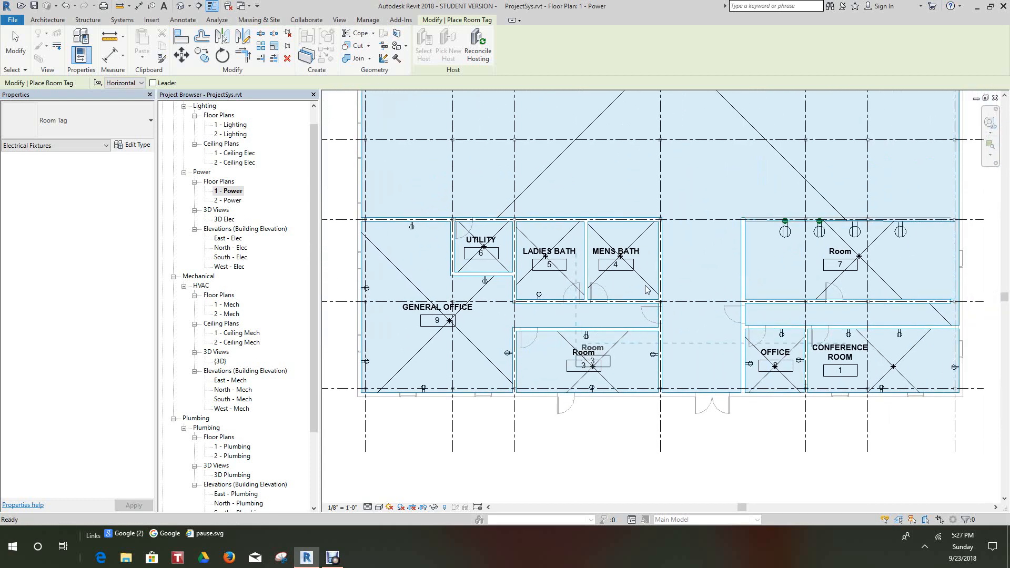
{"action": "middle_click_drag", "start_coordinate": [647, 274], "coordinate": [627, 466]}
{"action": "scroll", "coordinate": [645, 311], "scroll_direction": "down", "scroll_amount": 1}
{"action": "scroll", "coordinate": [649, 298], "scroll_direction": "up", "scroll_amount": 1}
{"action": "scroll", "coordinate": [650, 298], "scroll_direction": "down", "scroll_amount": 2}
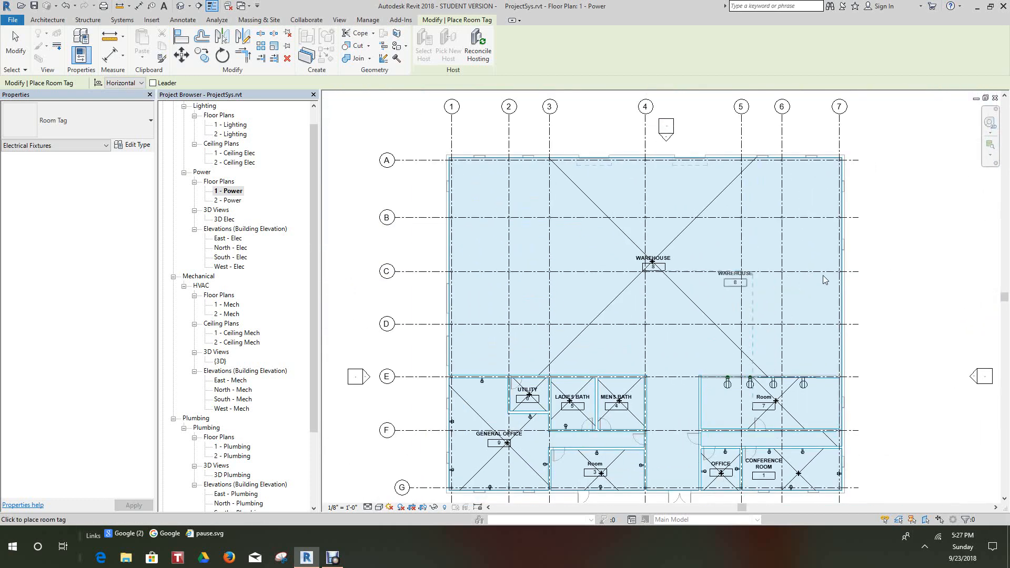
{"action": "right_click", "coordinate": [889, 276]}
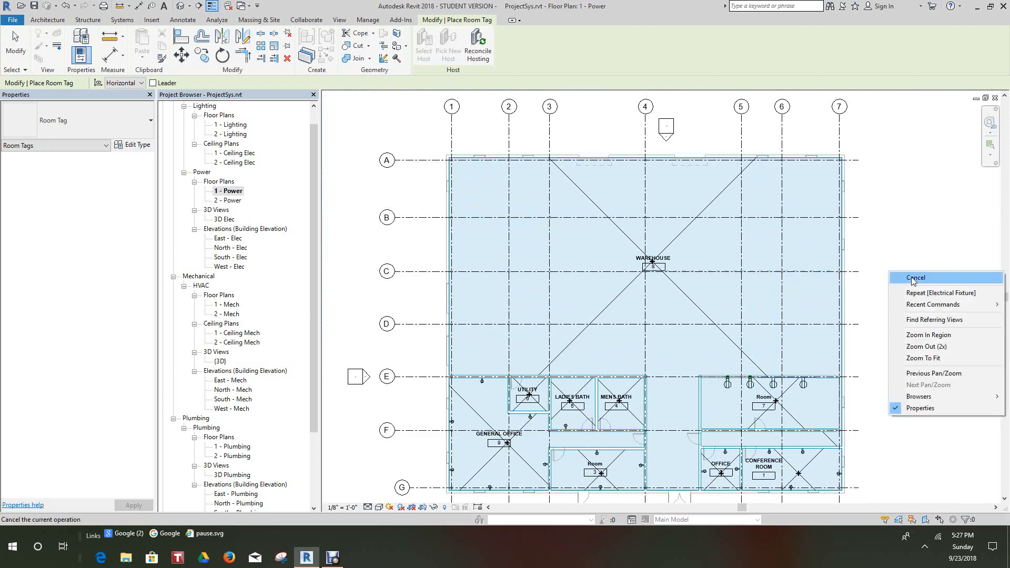
{"action": "left_click", "coordinate": [915, 278]}
Step: Examine the receptacles and room tags in the rooms between grid lines E and G
{"action": "scroll", "coordinate": [842, 227], "scroll_direction": "down", "scroll_amount": 1}
{"action": "scroll", "coordinate": [710, 328], "scroll_direction": "up", "scroll_amount": 2}
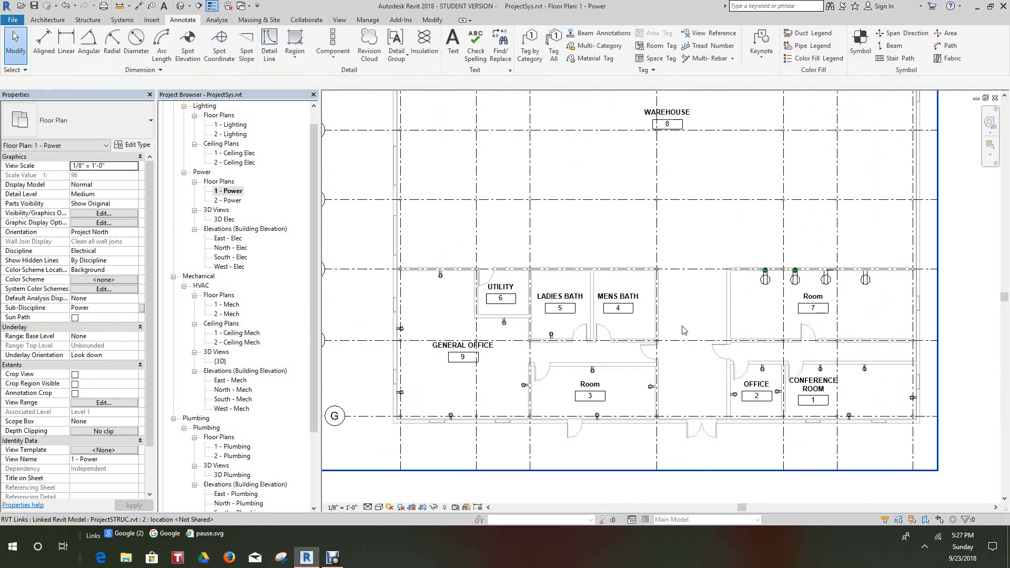
{"action": "middle_click_drag", "start_coordinate": [686, 325], "coordinate": [792, 345]}
{"action": "middle_click_drag", "start_coordinate": [902, 337], "coordinate": [778, 273]}
{"action": "middle_click_drag", "start_coordinate": [889, 352], "coordinate": [879, 371]}
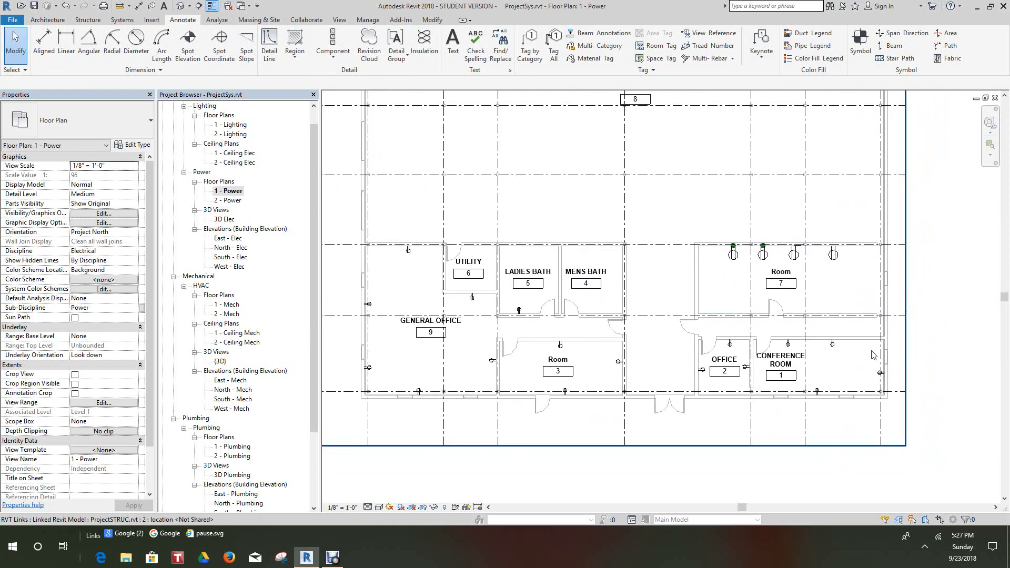
{"action": "scroll", "coordinate": [851, 290], "scroll_direction": "up", "scroll_amount": 2}
{"action": "middle_click_drag", "start_coordinate": [846, 299], "coordinate": [845, 310]}
{"action": "scroll", "coordinate": [845, 314], "scroll_direction": "down", "scroll_amount": 1}
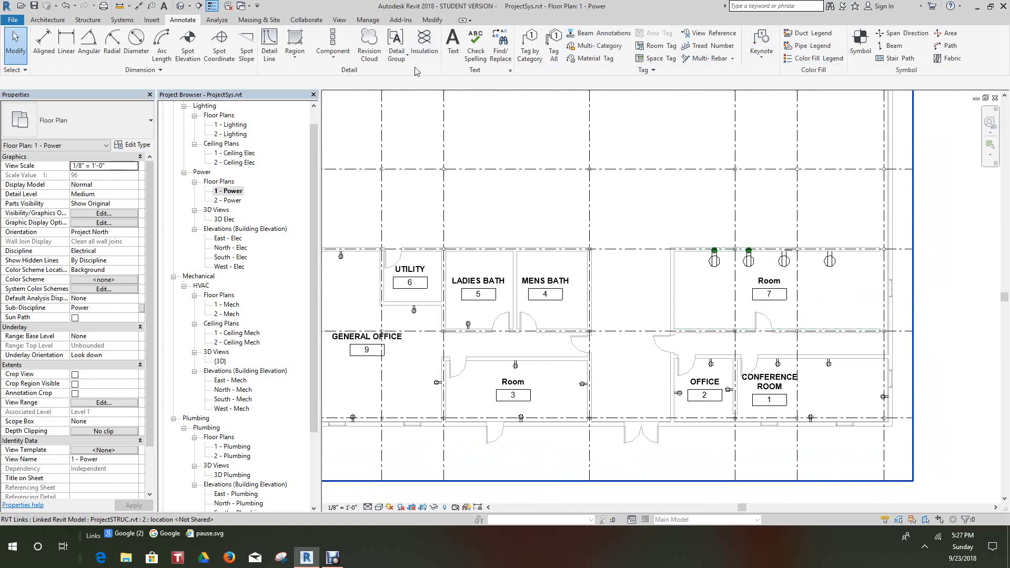
Step: Place duplex receptacle fixtures in Room 7: one on the left wall, two on the upper wall between the existing devices, one on the right wall
{"action": "left_click", "coordinate": [120, 20]}
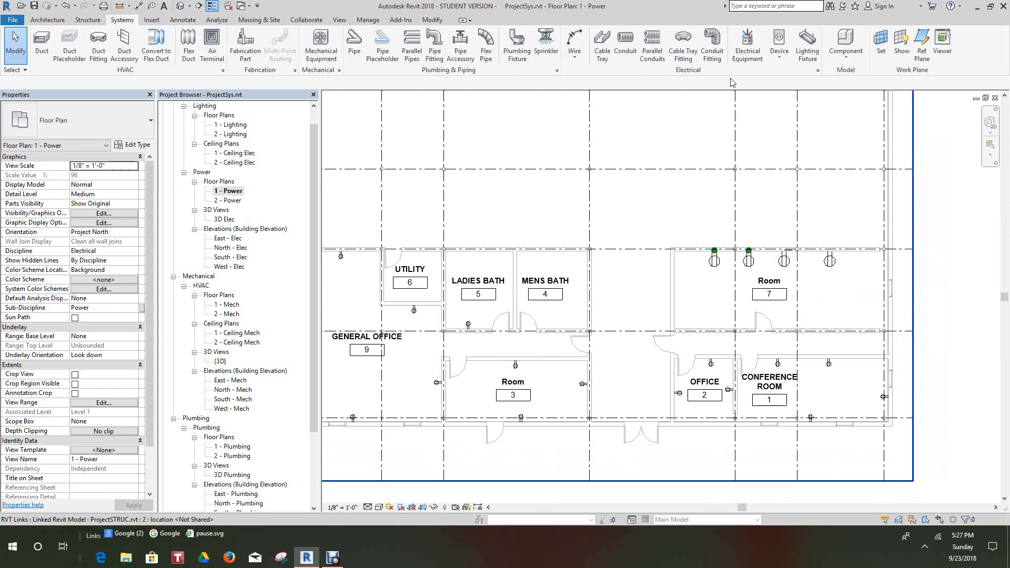
{"action": "left_click", "coordinate": [747, 45]}
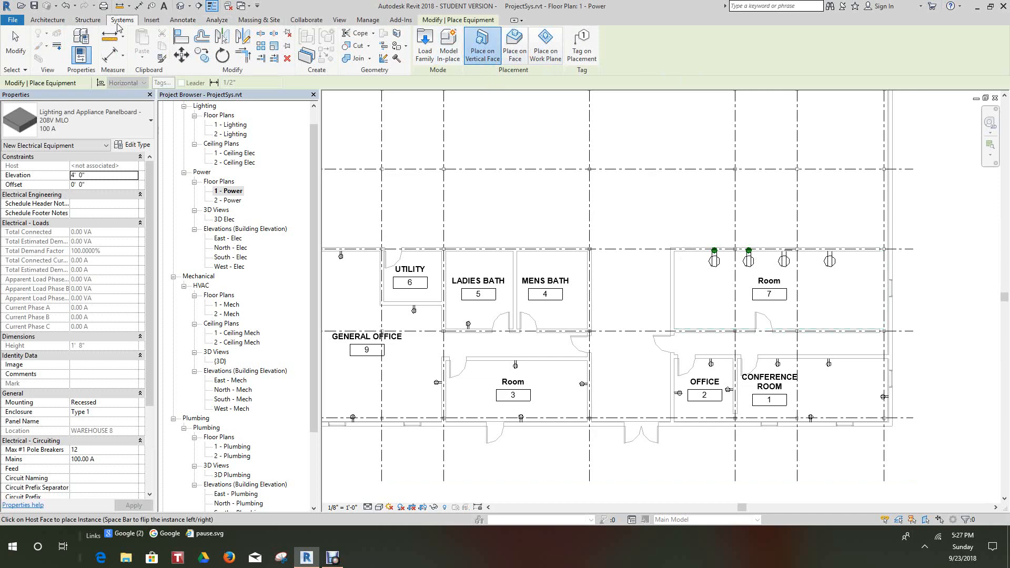
{"action": "left_click", "coordinate": [118, 22]}
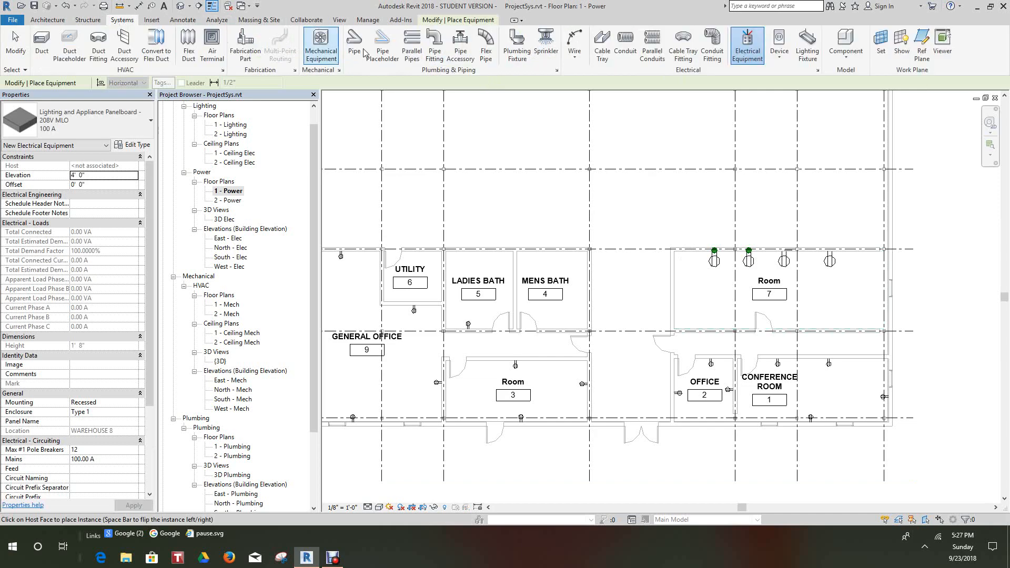
{"action": "left_click", "coordinate": [780, 58]}
{"action": "left_click", "coordinate": [785, 78]}
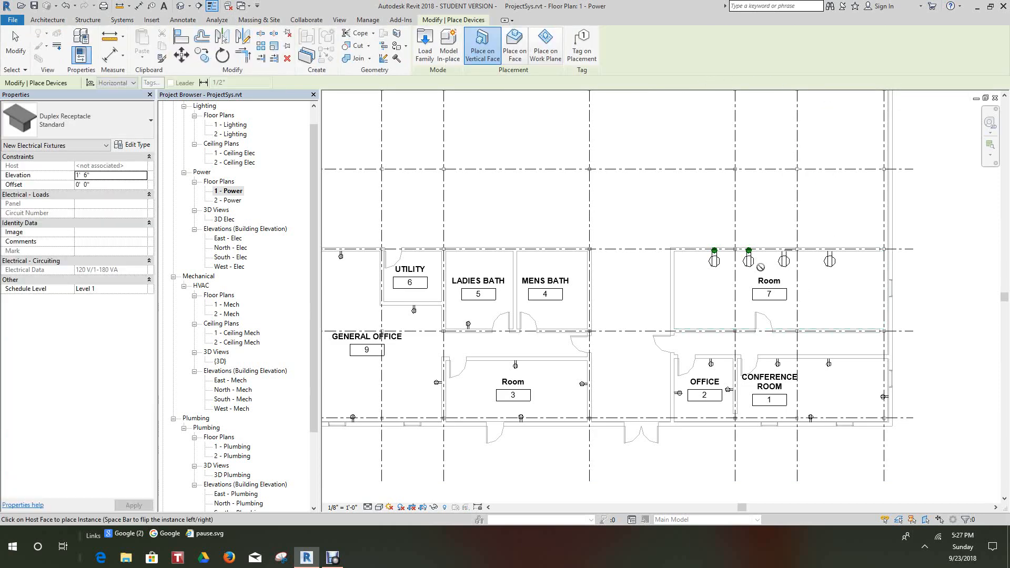
{"action": "scroll", "coordinate": [678, 294], "scroll_direction": "up", "scroll_amount": 1}
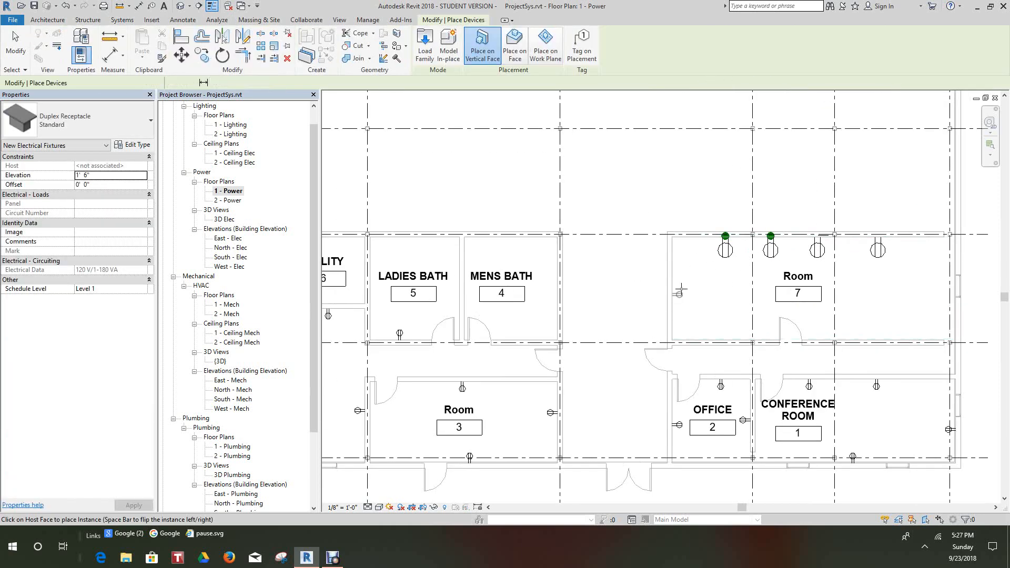
{"action": "scroll", "coordinate": [752, 247], "scroll_direction": "up", "scroll_amount": 1}
{"action": "left_click", "coordinate": [741, 236]}
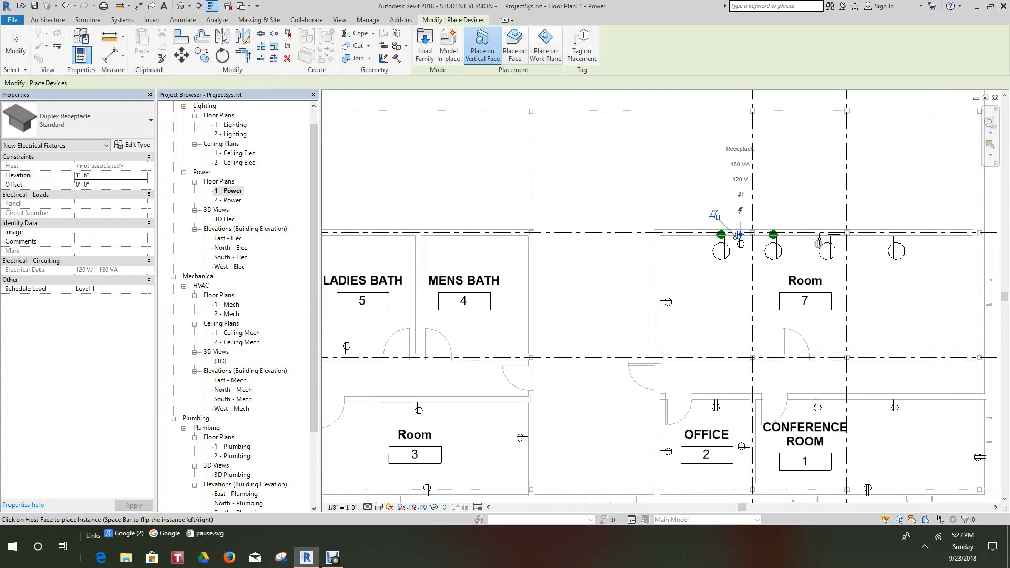
{"action": "left_click", "coordinate": [859, 237]}
{"action": "middle_click_drag", "start_coordinate": [859, 237], "coordinate": [743, 204]}
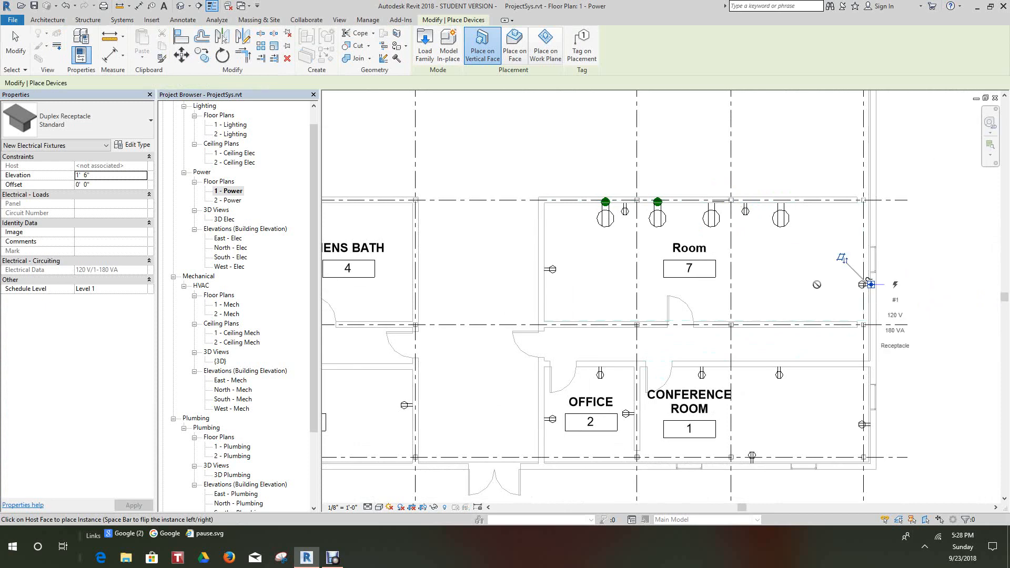
Step: Review the receptacle coverage across the whole 1 - Power floor plan, including the Warehouse
{"action": "scroll", "coordinate": [825, 275], "scroll_direction": "down", "scroll_amount": 3}
{"action": "scroll", "coordinate": [673, 326], "scroll_direction": "down", "scroll_amount": 3}
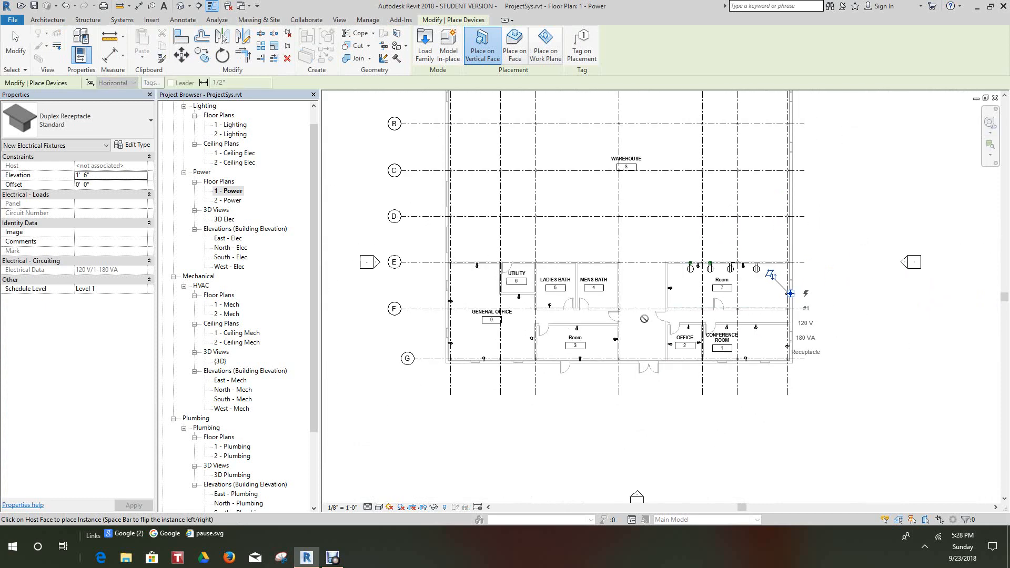
{"action": "scroll", "coordinate": [766, 317], "scroll_direction": "up", "scroll_amount": 4}
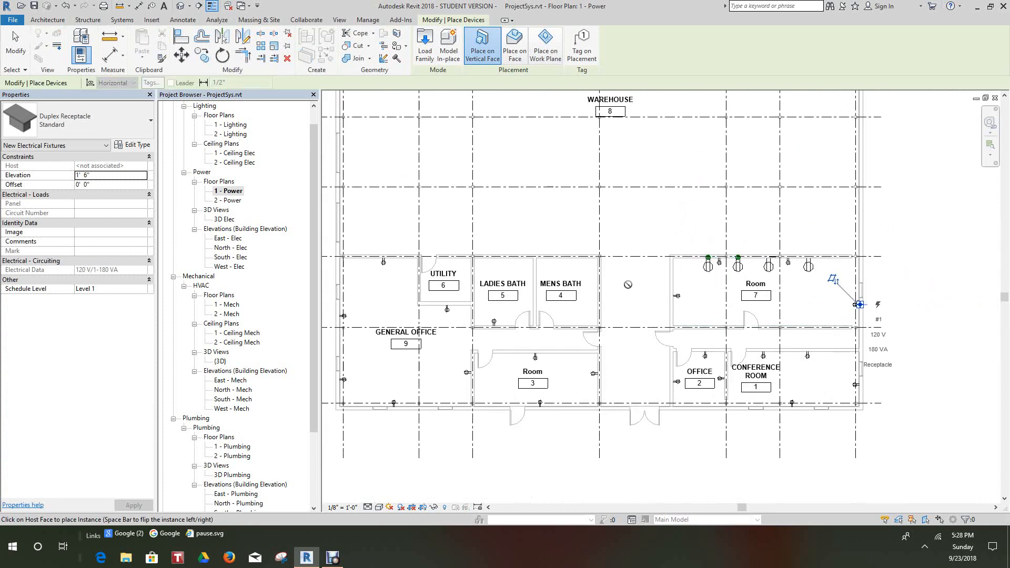
{"action": "scroll", "coordinate": [805, 303], "scroll_direction": "down", "scroll_amount": 2}
{"action": "right_click", "coordinate": [631, 294]}
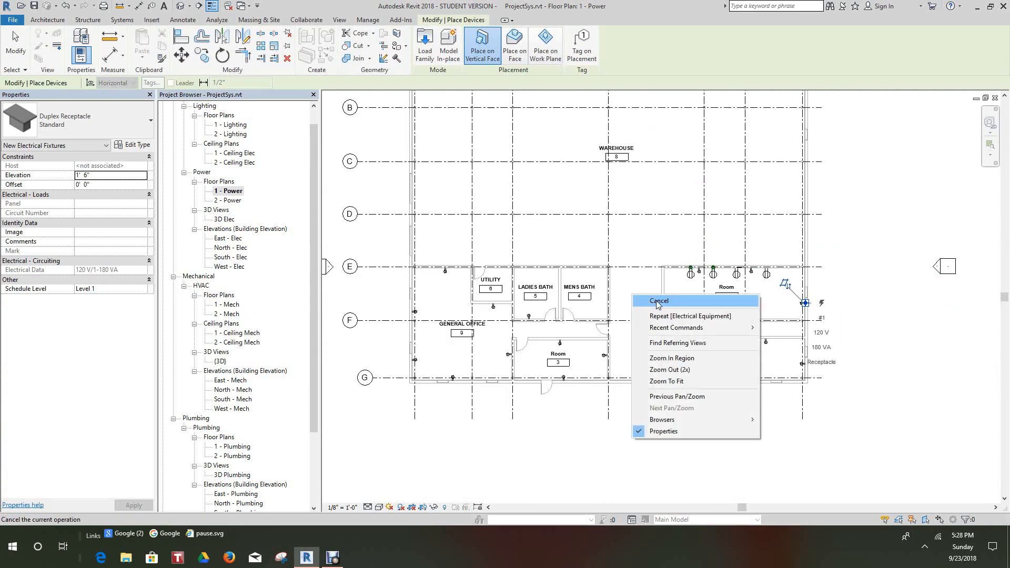
{"action": "left_click", "coordinate": [646, 300]}
{"action": "scroll", "coordinate": [647, 307], "scroll_direction": "down", "scroll_amount": 2}
{"action": "middle_click_drag", "start_coordinate": [664, 331], "coordinate": [666, 333]}
{"action": "scroll", "coordinate": [635, 322], "scroll_direction": "up", "scroll_amount": 5}
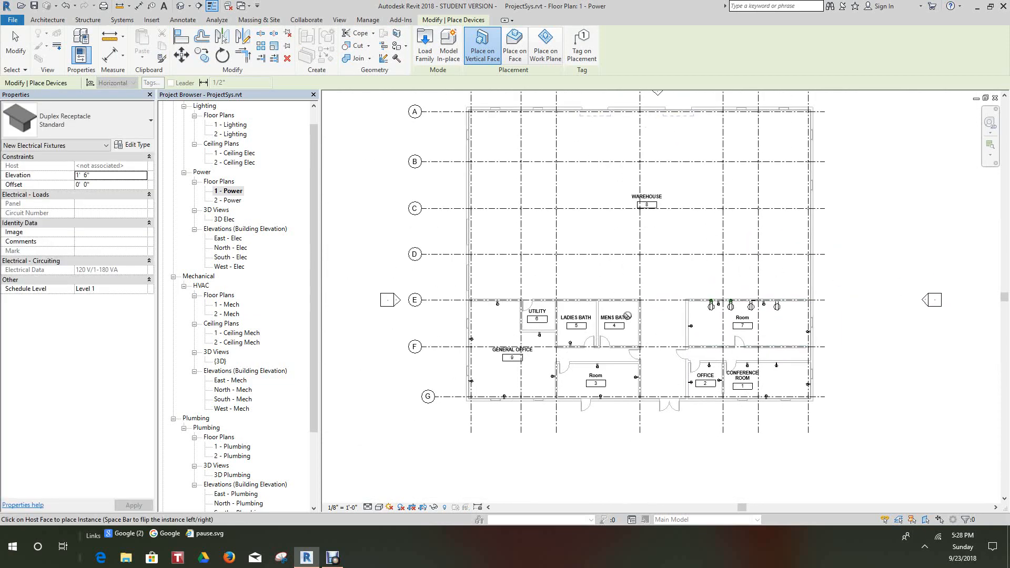
{"action": "scroll", "coordinate": [637, 319], "scroll_direction": "down", "scroll_amount": 3}
{"action": "middle_click_drag", "start_coordinate": [647, 308], "coordinate": [650, 336]}
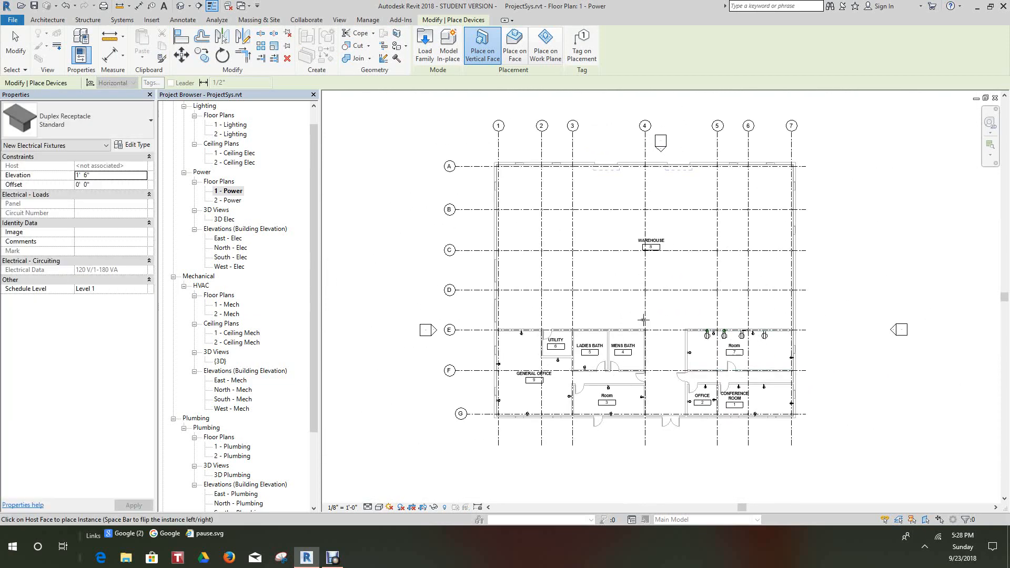
{"action": "scroll", "coordinate": [632, 310], "scroll_direction": "up", "scroll_amount": 2}
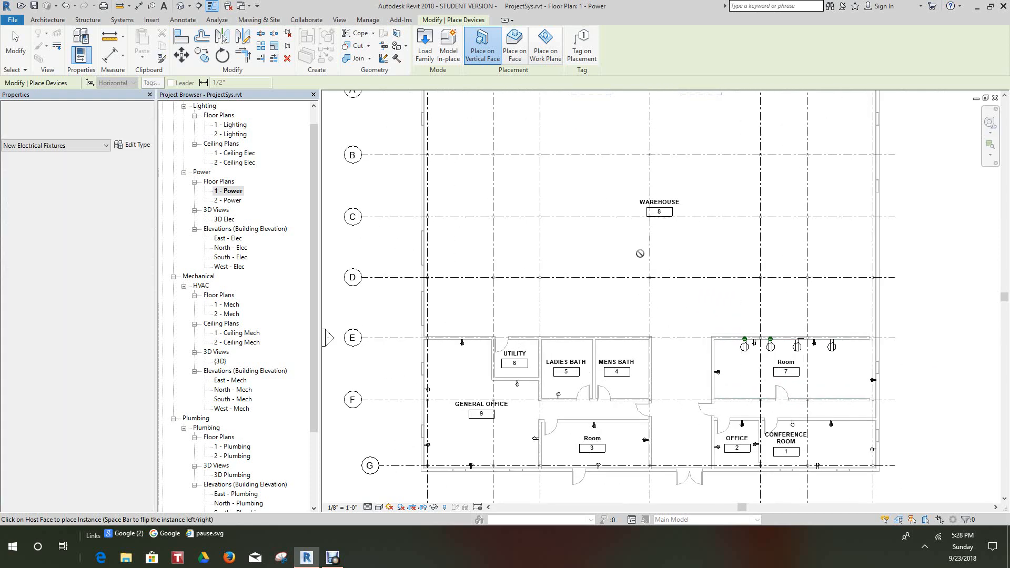
{"action": "scroll", "coordinate": [644, 256], "scroll_direction": "down", "scroll_amount": 2}
{"action": "scroll", "coordinate": [671, 363], "scroll_direction": "up", "scroll_amount": 1}
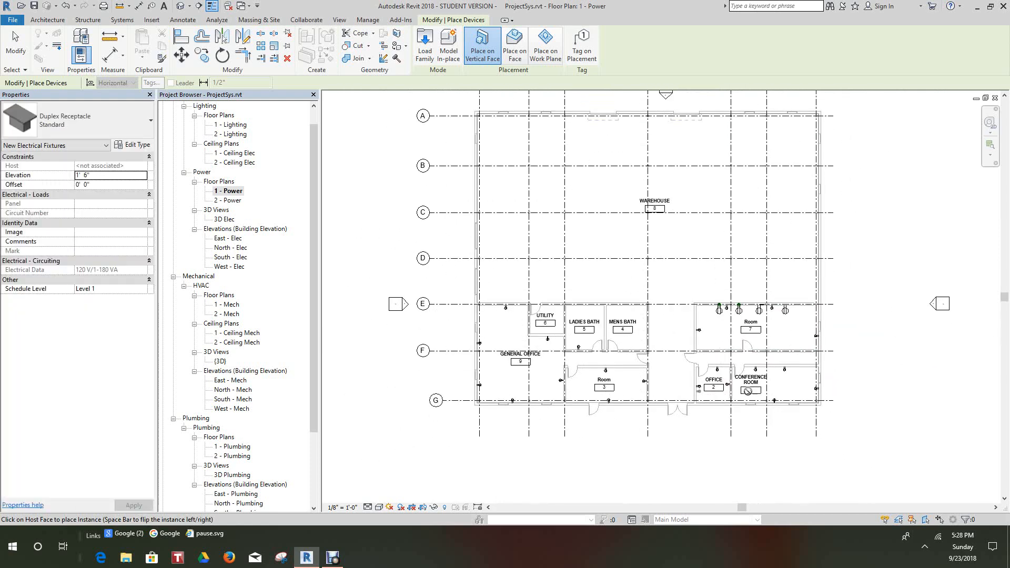
Step: Finish placing receptacles and move the Conference Room tag toward the middle of its room
{"action": "right_click", "coordinate": [881, 353]}
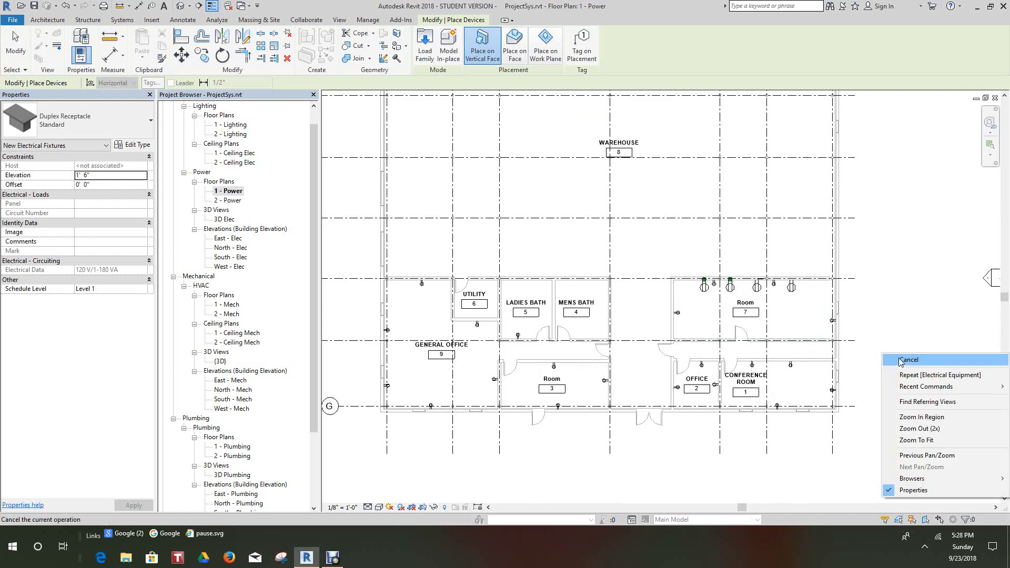
{"action": "left_click", "coordinate": [899, 363]}
{"action": "scroll", "coordinate": [774, 389], "scroll_direction": "up", "scroll_amount": 2}
{"action": "scroll", "coordinate": [774, 389], "scroll_direction": "up", "scroll_amount": 1}
{"action": "left_click", "coordinate": [778, 394]}
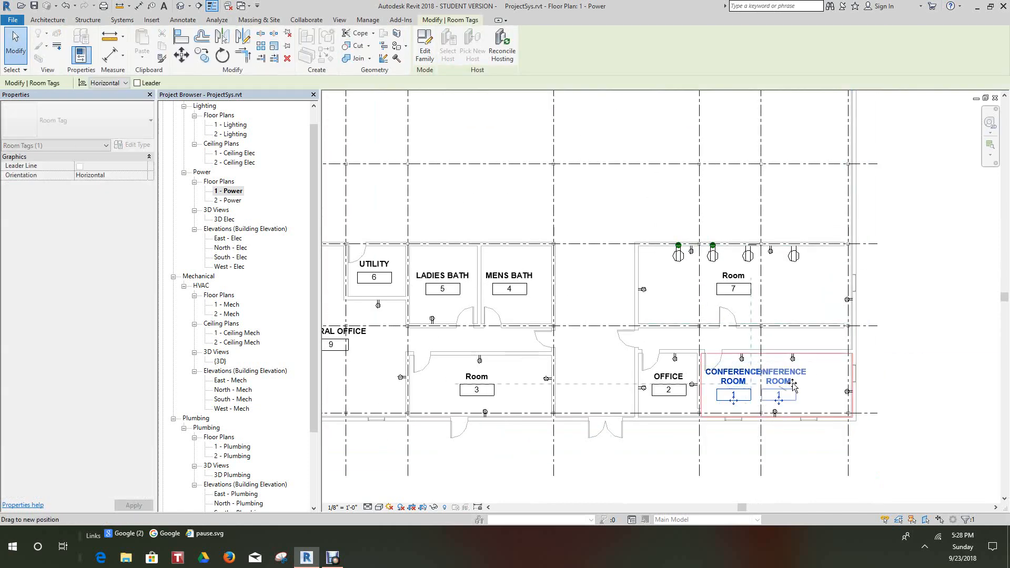
{"action": "left_click", "coordinate": [918, 363]}
Step: Move the Warehouse room tag to just below grid line C and left of grid line 4, leaving nothing selected
{"action": "scroll", "coordinate": [917, 351], "scroll_direction": "down", "scroll_amount": 4}
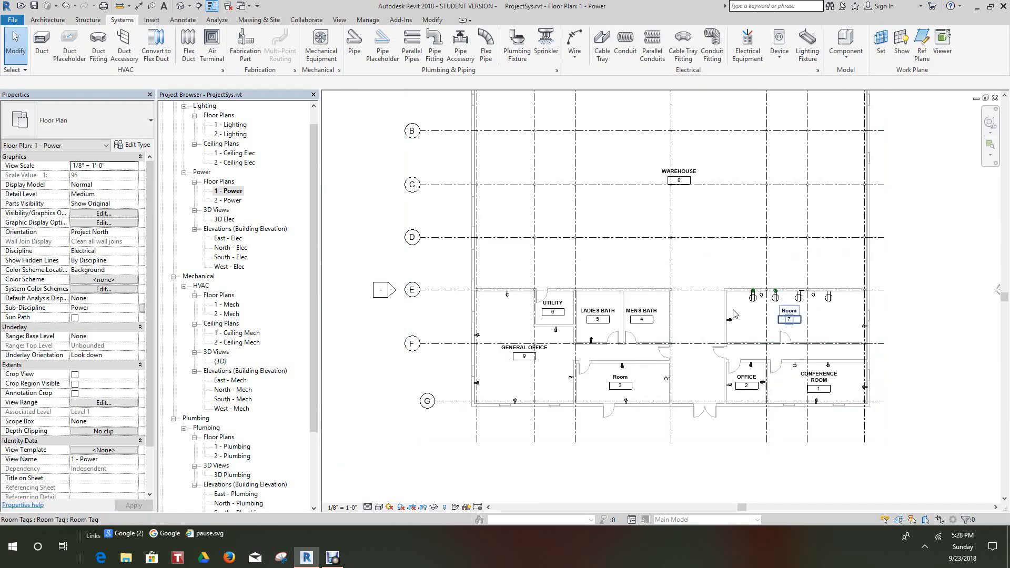
{"action": "scroll", "coordinate": [668, 279], "scroll_direction": "up", "scroll_amount": 2}
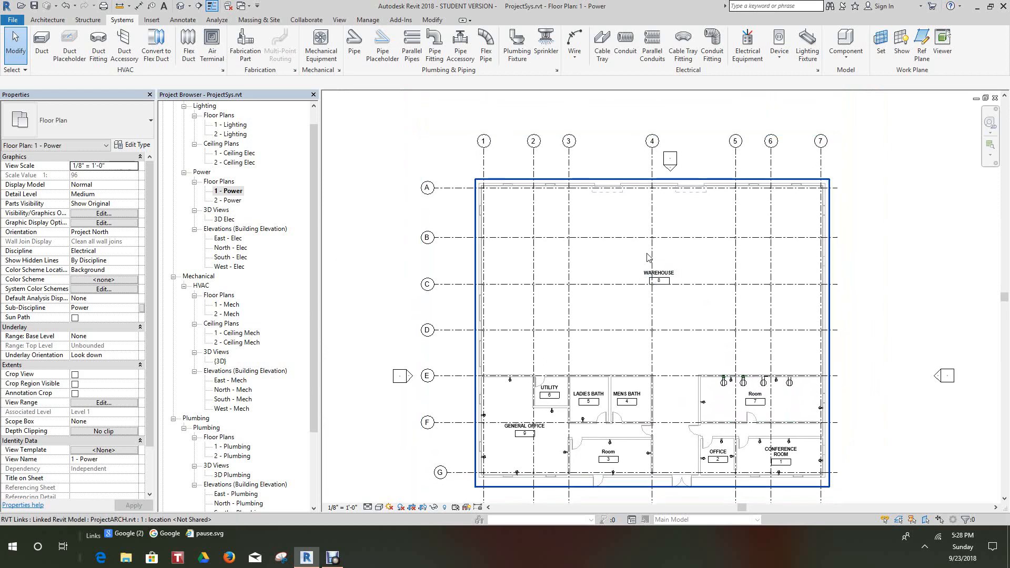
{"action": "scroll", "coordinate": [671, 271], "scroll_direction": "up", "scroll_amount": 2}
{"action": "left_click_drag", "start_coordinate": [656, 257], "coordinate": [643, 286]}
{"action": "left_click", "coordinate": [699, 223]}
{"action": "scroll", "coordinate": [694, 223], "scroll_direction": "down", "scroll_amount": 2}
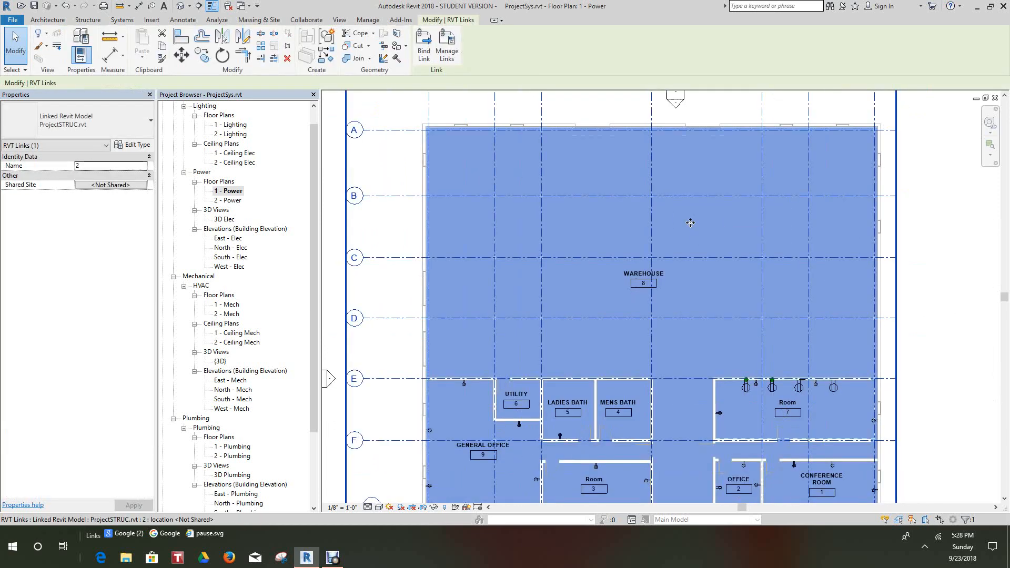
{"action": "left_click", "coordinate": [861, 160]}
{"action": "middle_click_drag", "start_coordinate": [873, 160], "coordinate": [858, 133]}
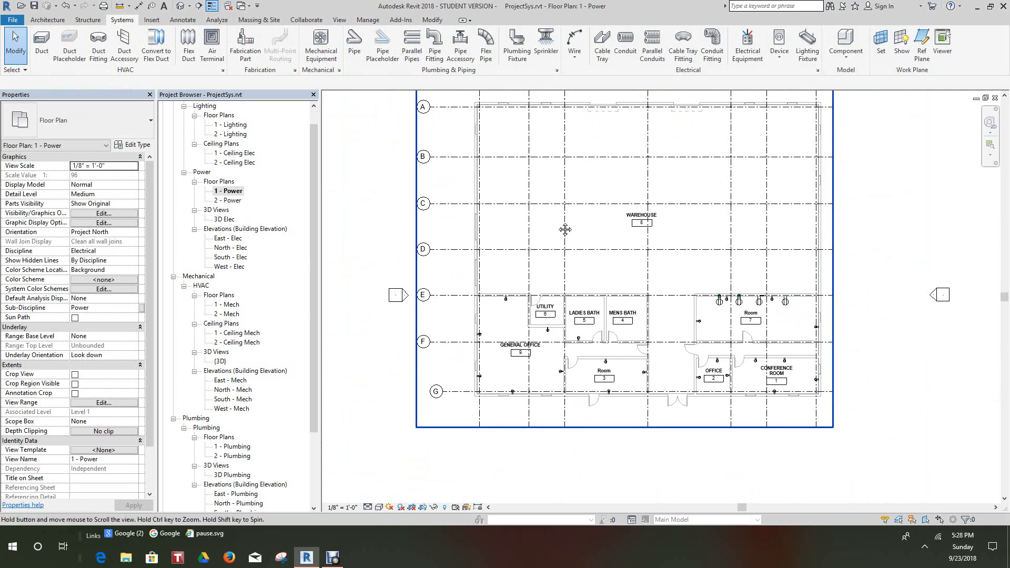
{"action": "middle_click_drag", "start_coordinate": [564, 230], "coordinate": [567, 263]}
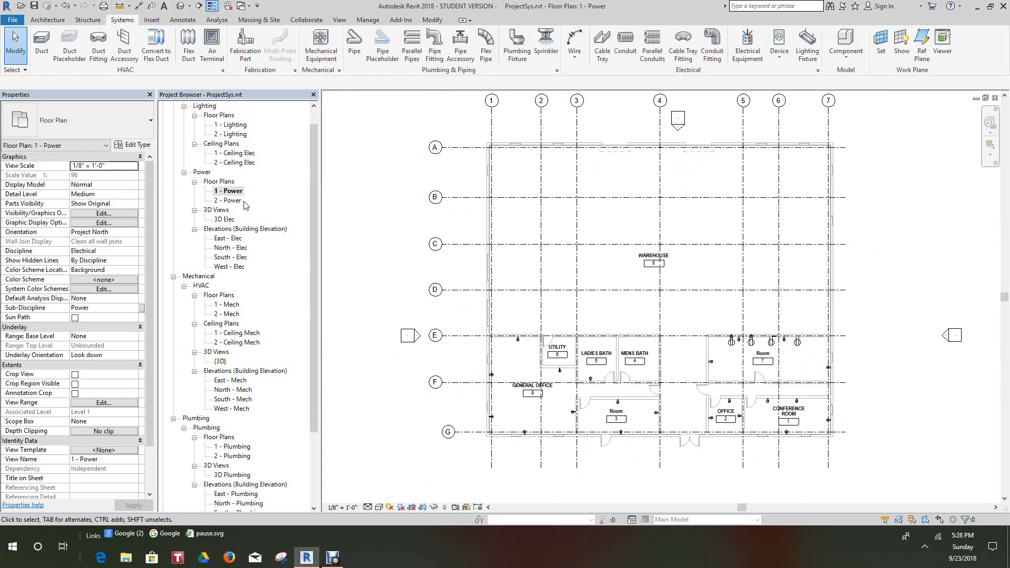
Step: Open the 1 - Ceiling Elec ceiling plan and start placing lighting fixtures in it
{"action": "double_click", "coordinate": [234, 153]}
{"action": "scroll", "coordinate": [554, 333], "scroll_direction": "up", "scroll_amount": 1}
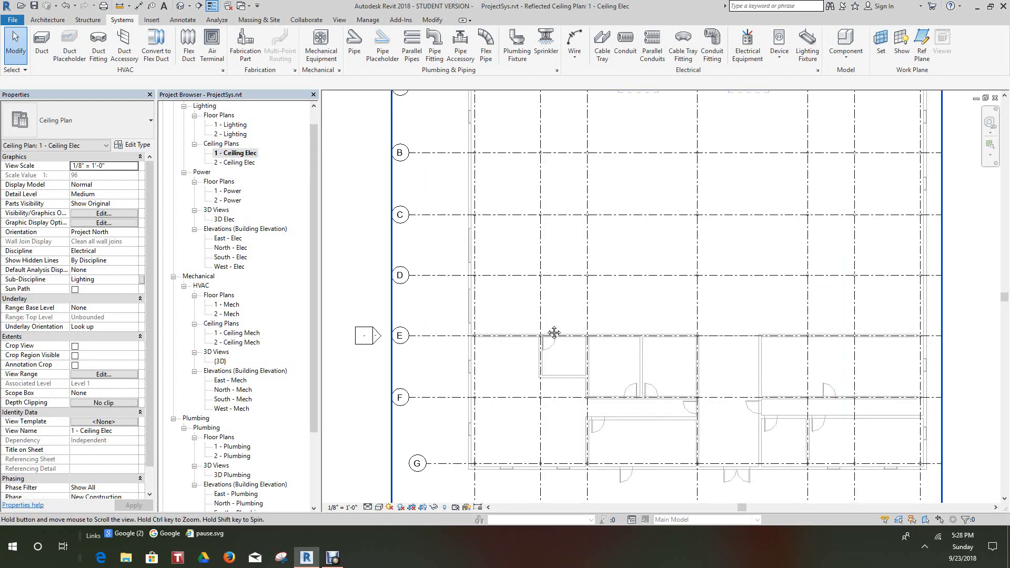
{"action": "middle_click_drag", "start_coordinate": [554, 333], "coordinate": [553, 246]}
{"action": "scroll", "coordinate": [537, 264], "scroll_direction": "down", "scroll_amount": 1}
{"action": "middle_click_drag", "start_coordinate": [539, 285], "coordinate": [532, 306]}
{"action": "scroll", "coordinate": [526, 304], "scroll_direction": "down", "scroll_amount": 1}
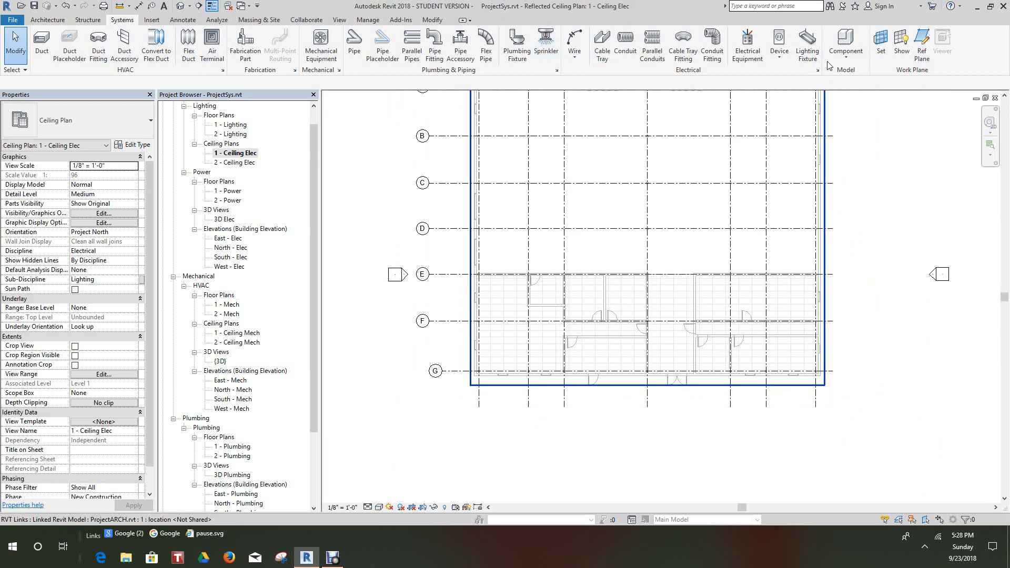
{"action": "left_click", "coordinate": [805, 56]}
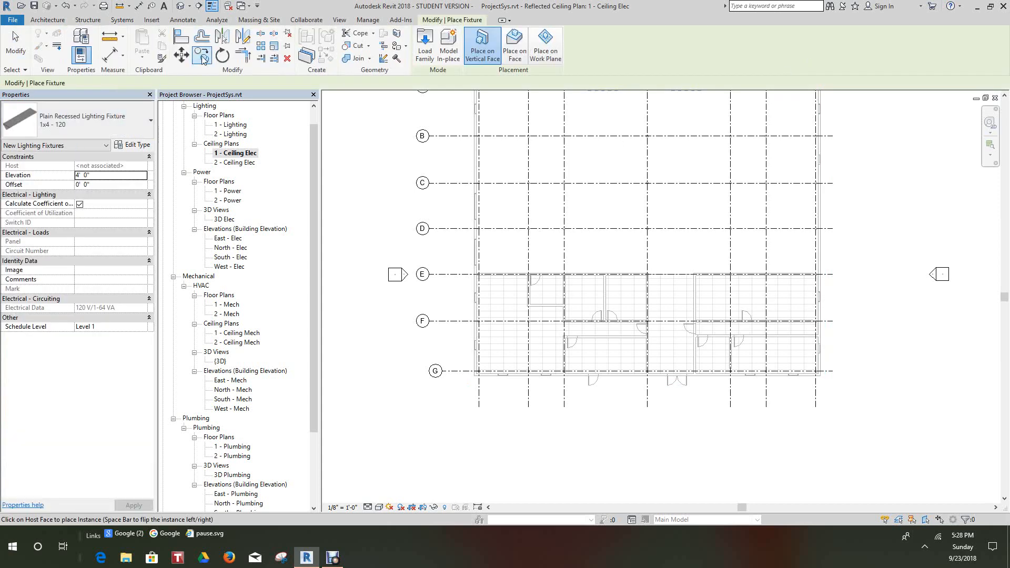
{"action": "scroll", "coordinate": [602, 328], "scroll_direction": "up", "scroll_amount": 1}
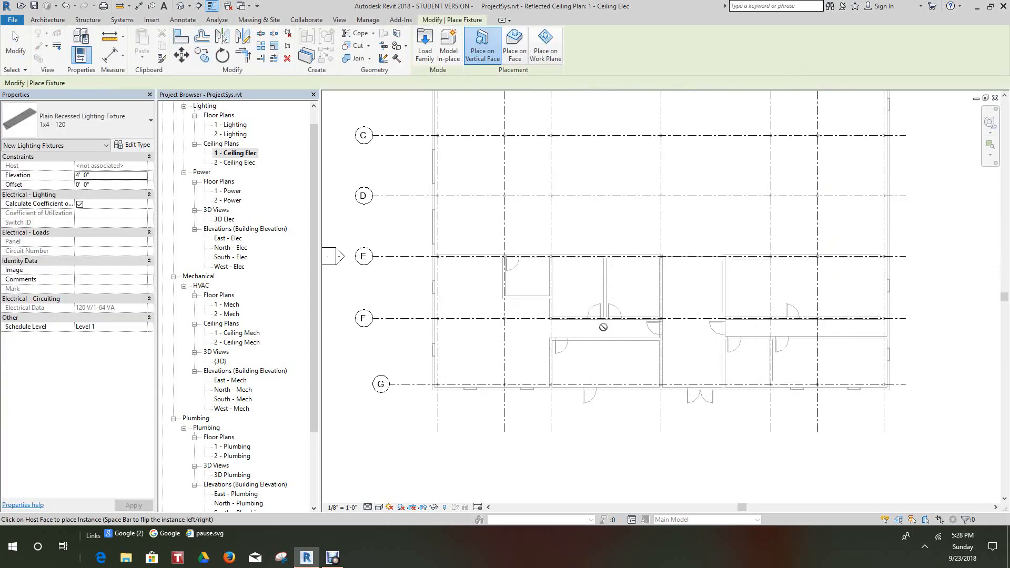
{"action": "scroll", "coordinate": [528, 304], "scroll_direction": "down", "scroll_amount": 1}
{"action": "scroll", "coordinate": [529, 304], "scroll_direction": "down", "scroll_amount": 1}
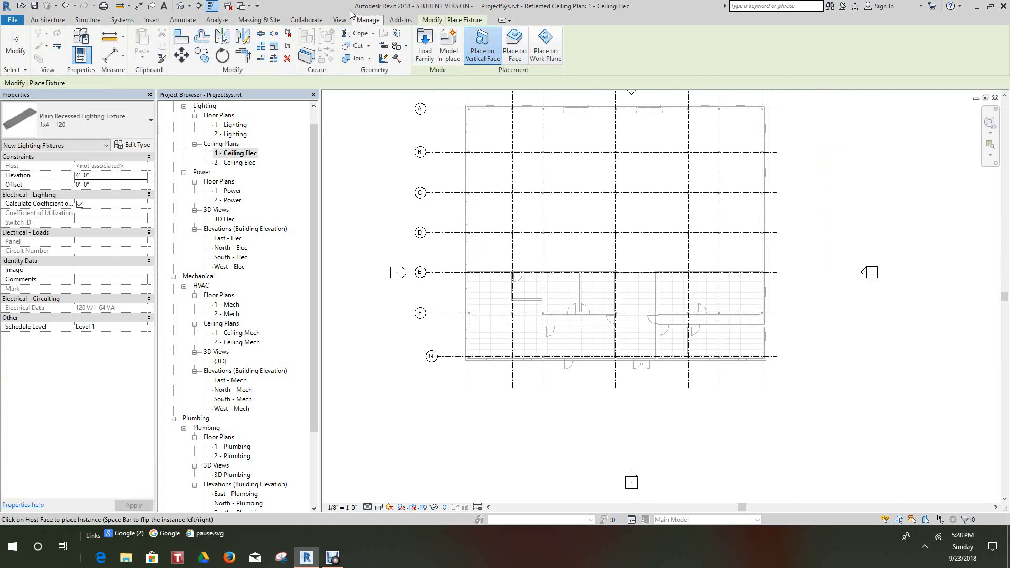
Step: Load the Troffer Light - 2x2 Parabolic family from the Lighting, MEP, Internal folder of the US Imperial library
{"action": "left_click", "coordinate": [152, 20]}
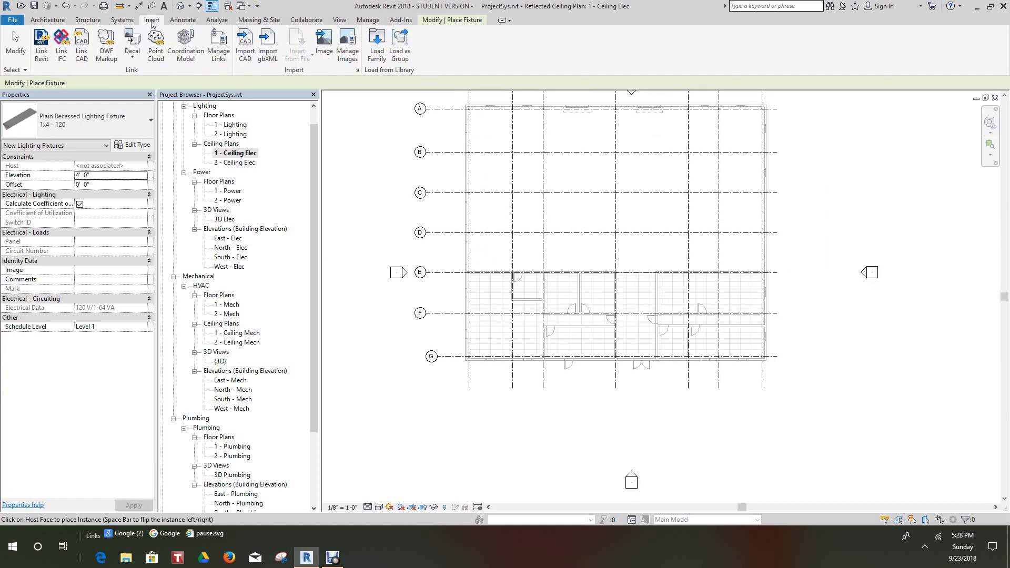
{"action": "left_click", "coordinate": [378, 51]}
{"action": "scroll", "coordinate": [475, 266], "scroll_direction": "down", "scroll_amount": 2}
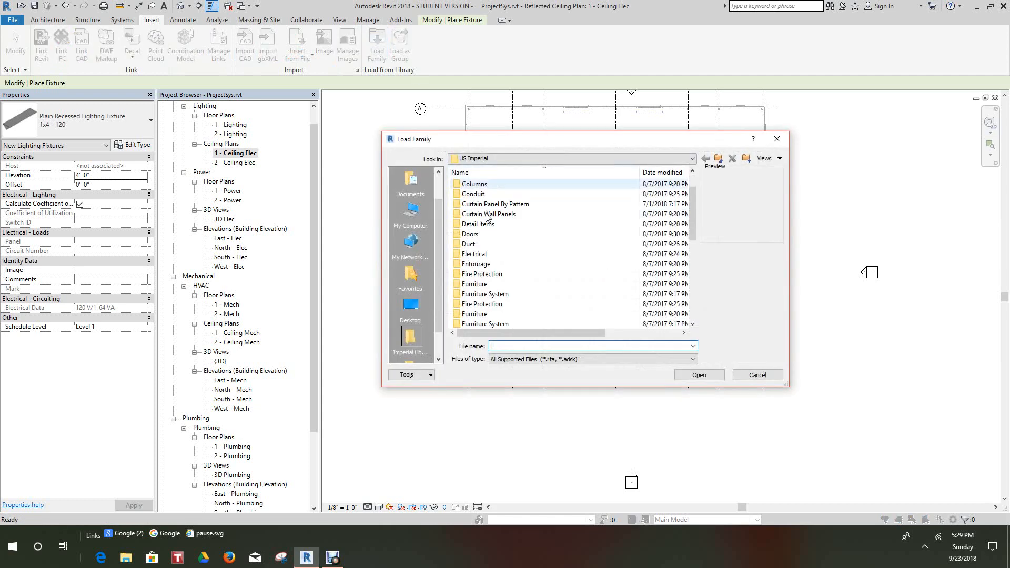
{"action": "double_click", "coordinate": [473, 306]}
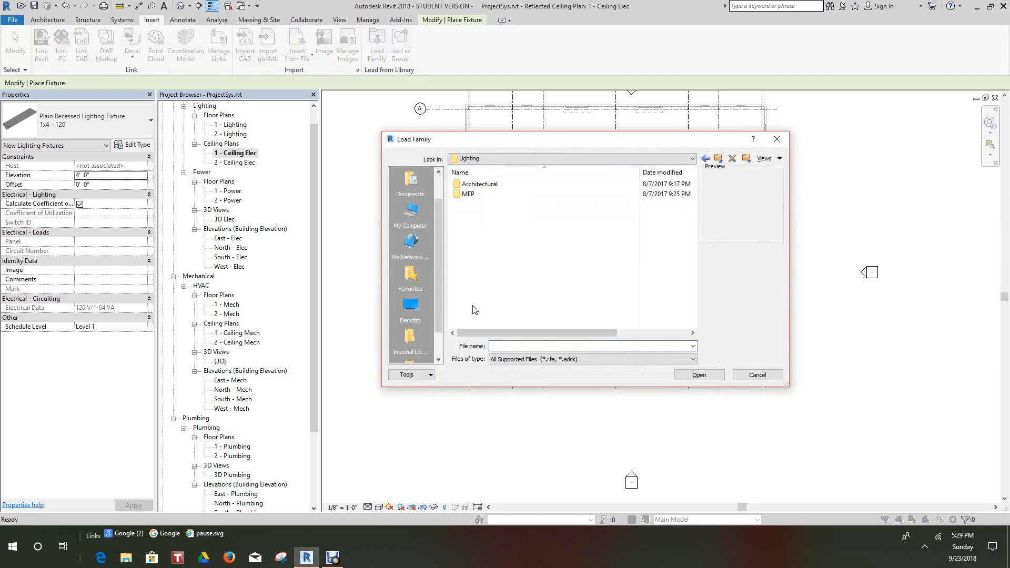
{"action": "double_click", "coordinate": [468, 194]}
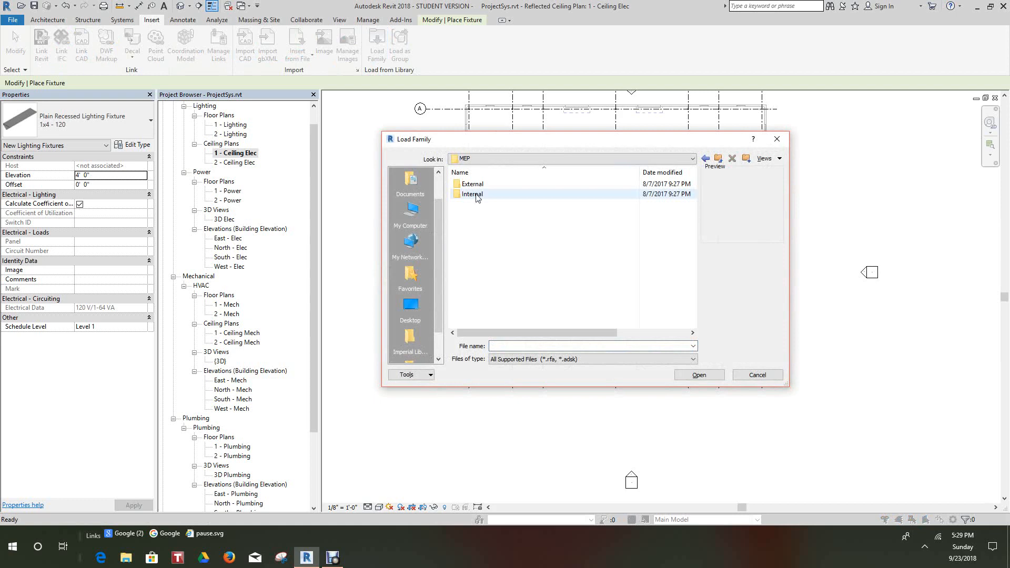
{"action": "double_click", "coordinate": [472, 194]}
{"action": "scroll", "coordinate": [475, 200], "scroll_direction": "down", "scroll_amount": 5}
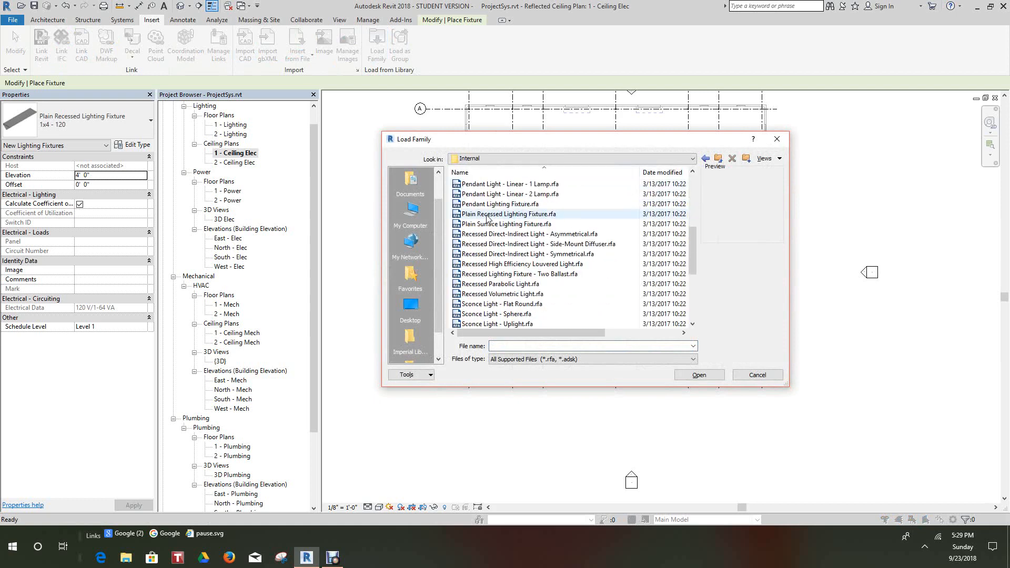
{"action": "scroll", "coordinate": [488, 220], "scroll_direction": "down", "scroll_amount": 4}
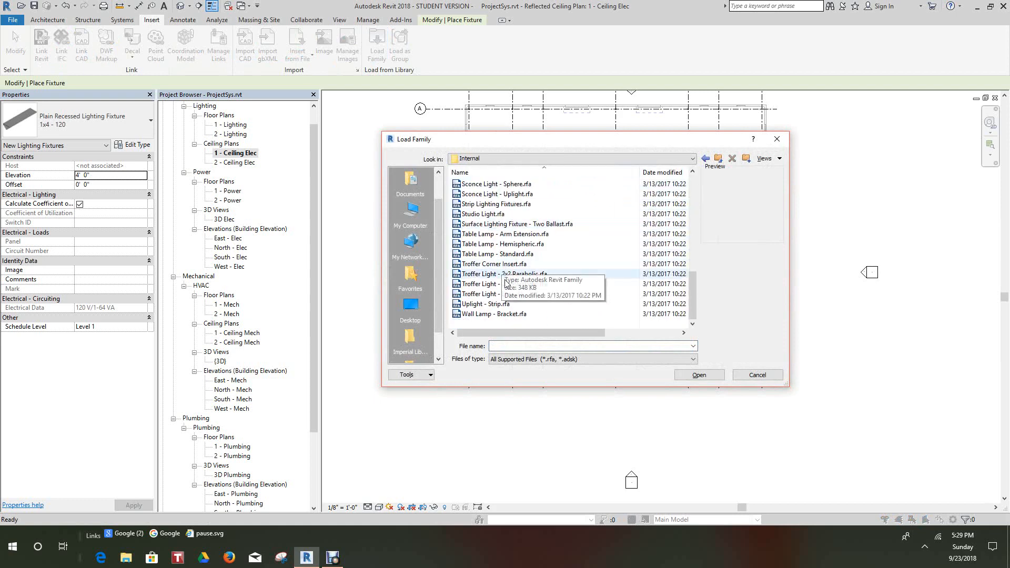
{"action": "left_click", "coordinate": [512, 275]}
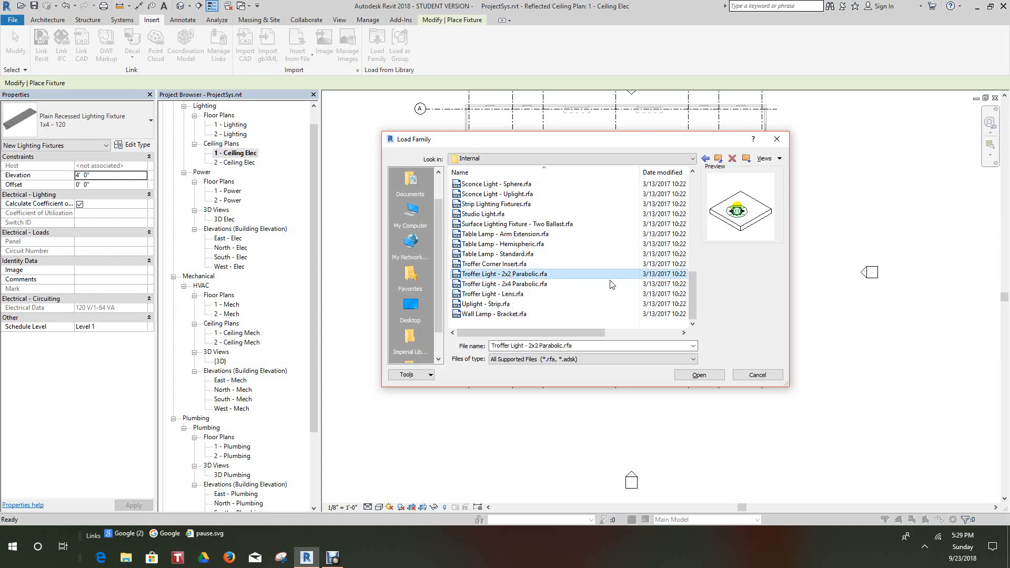
{"action": "left_click", "coordinate": [699, 375]}
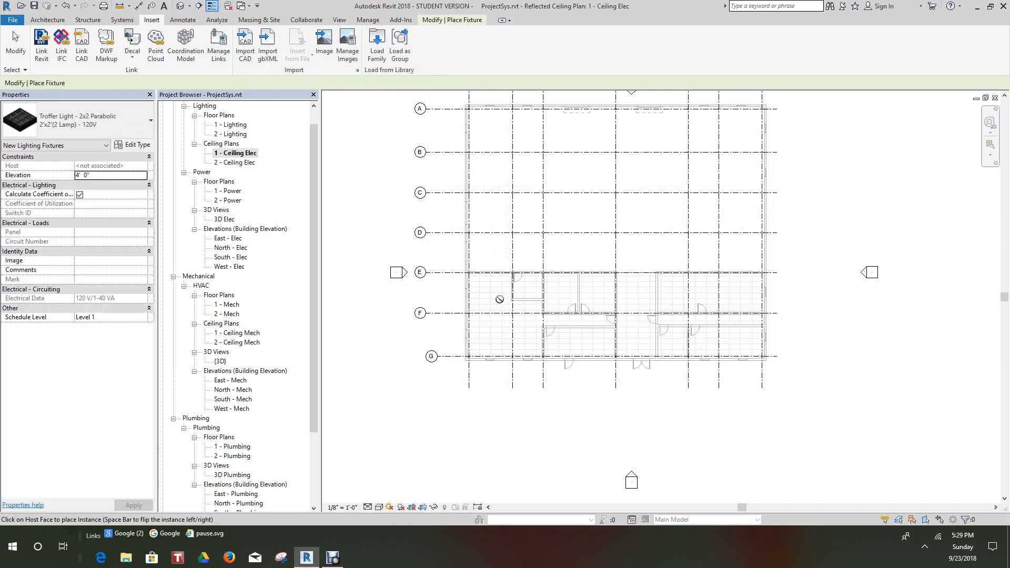
Step: Switch the placement mode of the 2x2 parabolic troffer light to Place on Face
{"action": "scroll", "coordinate": [492, 300], "scroll_direction": "up", "scroll_amount": 2}
{"action": "scroll", "coordinate": [483, 284], "scroll_direction": "down", "scroll_amount": 2}
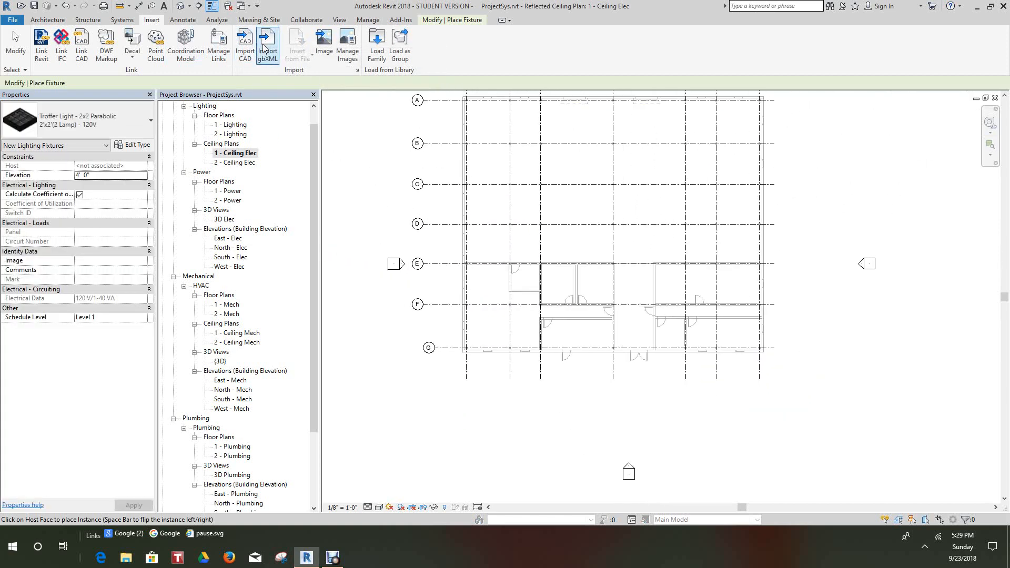
{"action": "left_click", "coordinate": [120, 21]}
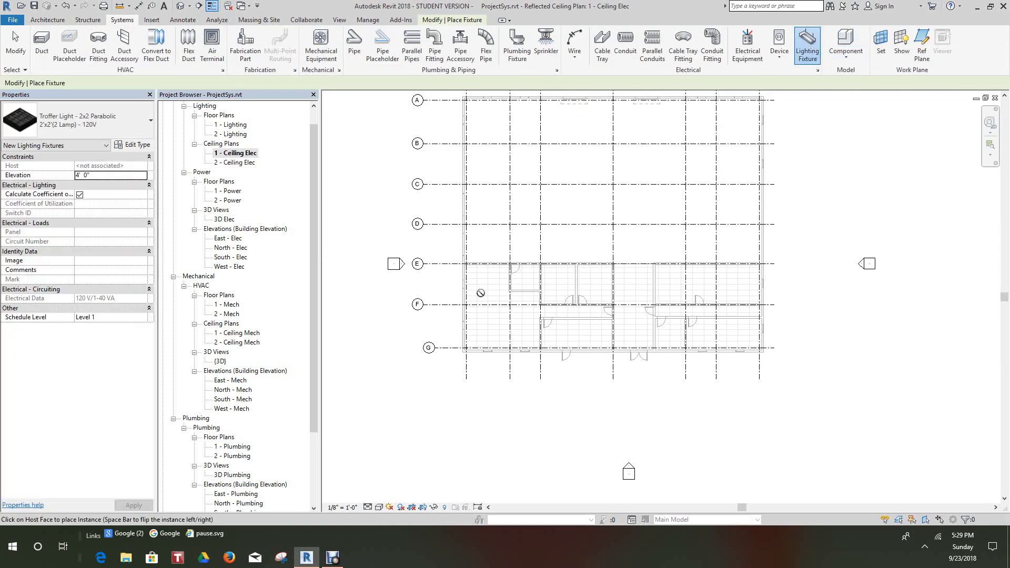
{"action": "scroll", "coordinate": [480, 293], "scroll_direction": "up", "scroll_amount": 2}
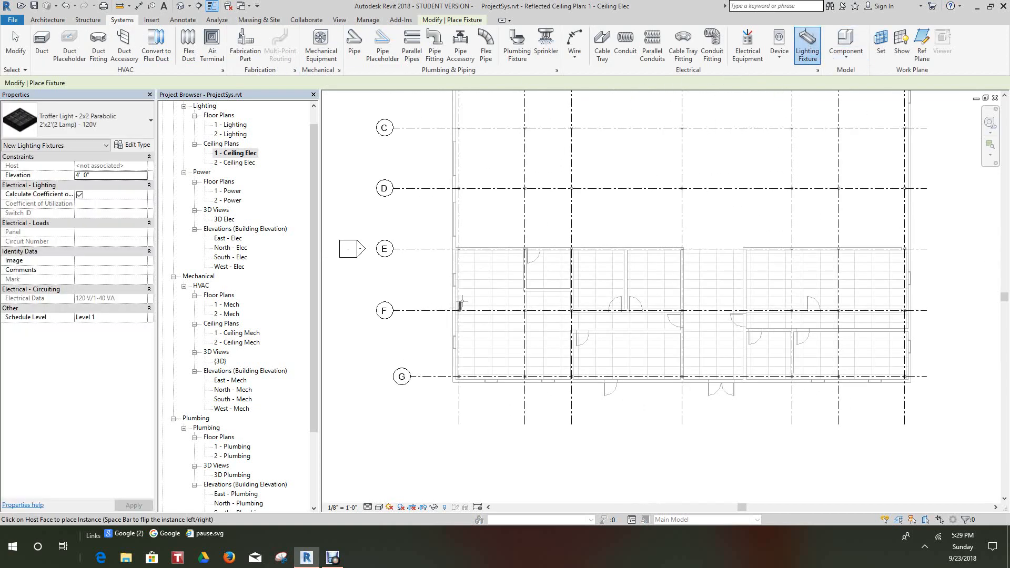
{"action": "scroll", "coordinate": [497, 293], "scroll_direction": "up", "scroll_amount": 3}
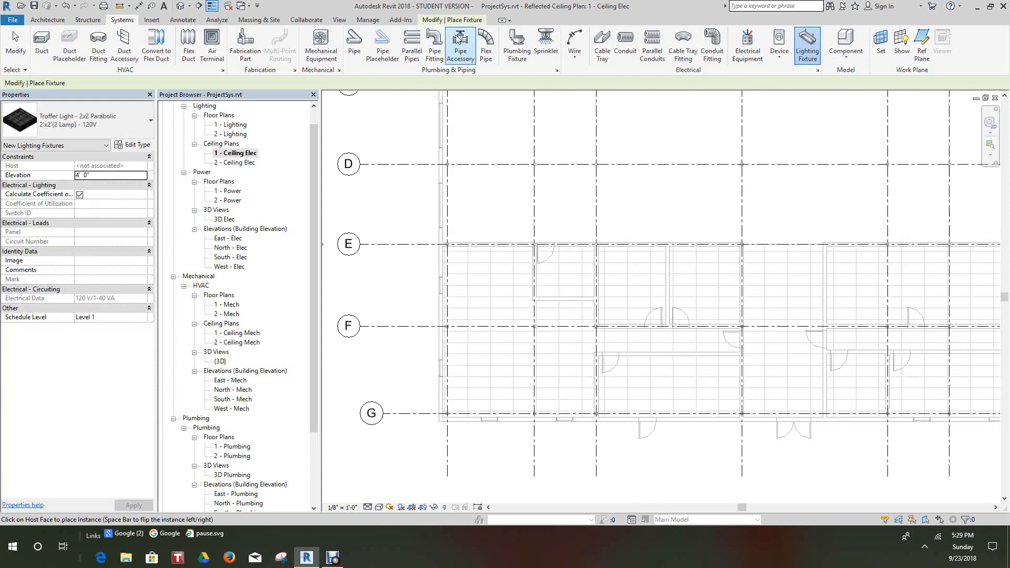
{"action": "left_click", "coordinate": [452, 20]}
{"action": "left_click", "coordinate": [517, 45]}
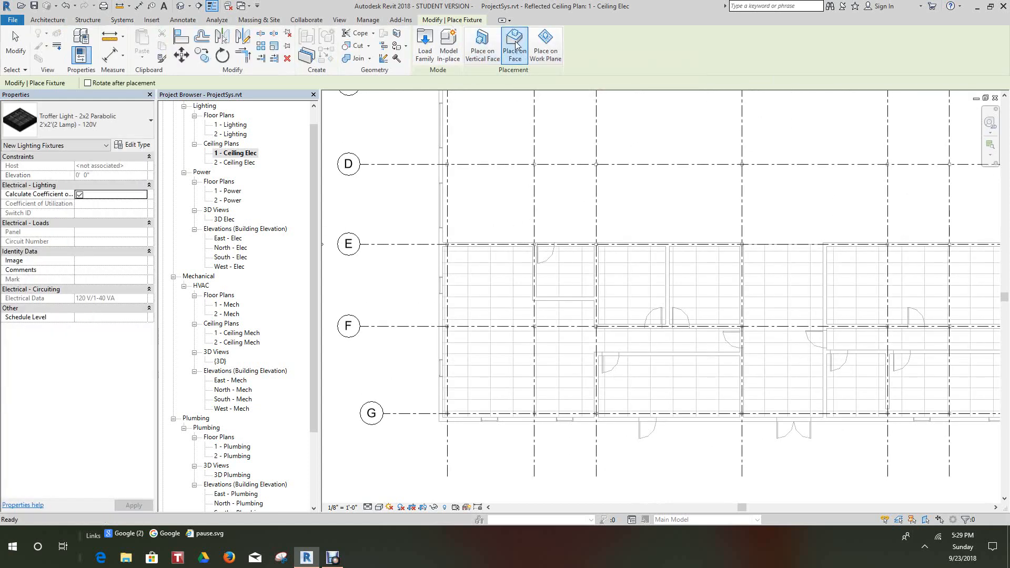
Step: Place two 2x2 parabolic troffer lights side by side on the General Office ceiling, left of the Utility room, and end placement
{"action": "scroll", "coordinate": [490, 218], "scroll_direction": "up", "scroll_amount": 4}
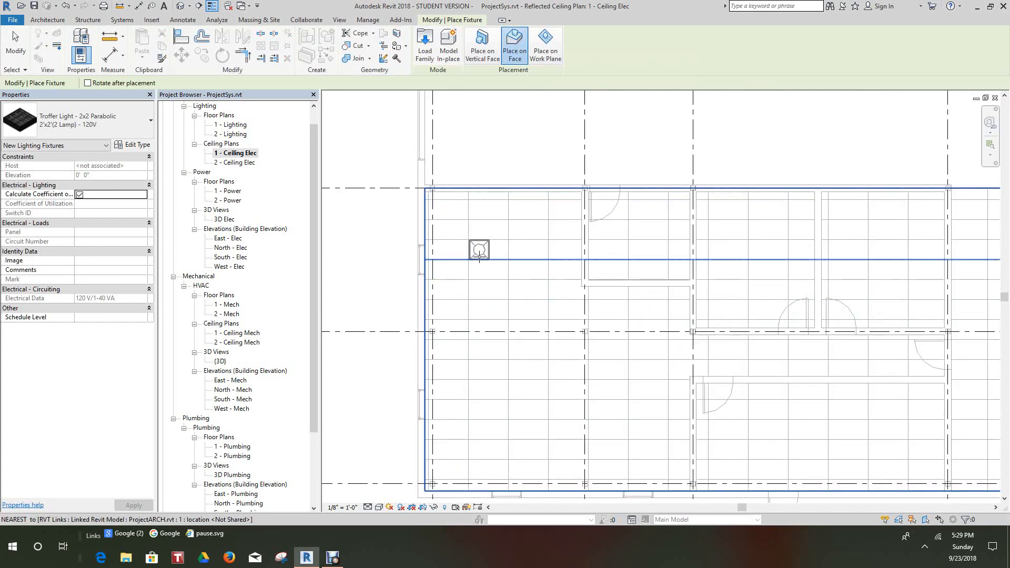
{"action": "left_click", "coordinate": [479, 255]}
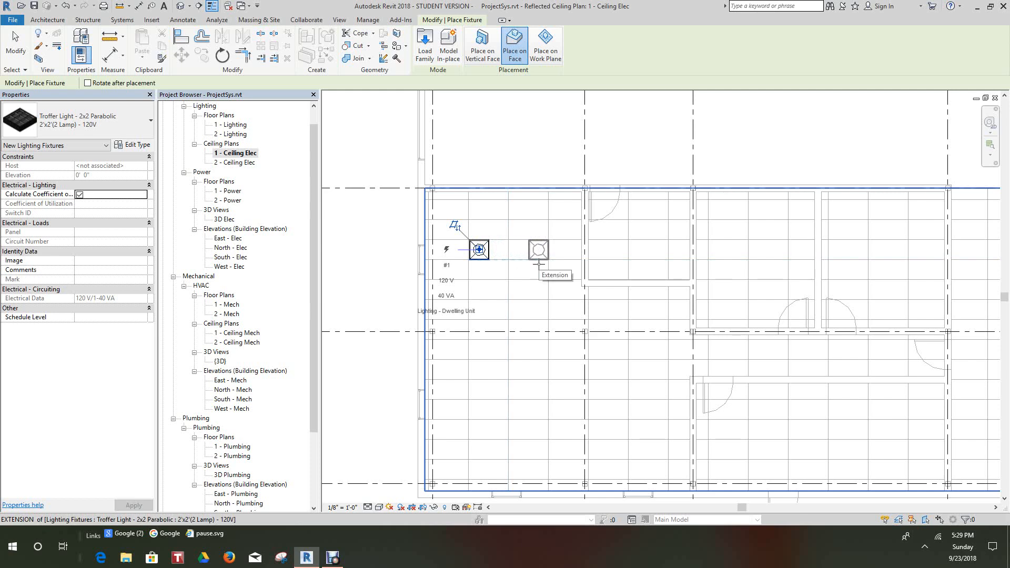
{"action": "left_click", "coordinate": [539, 265]}
{"action": "right_click", "coordinate": [525, 259]}
{"action": "left_click", "coordinate": [539, 268]}
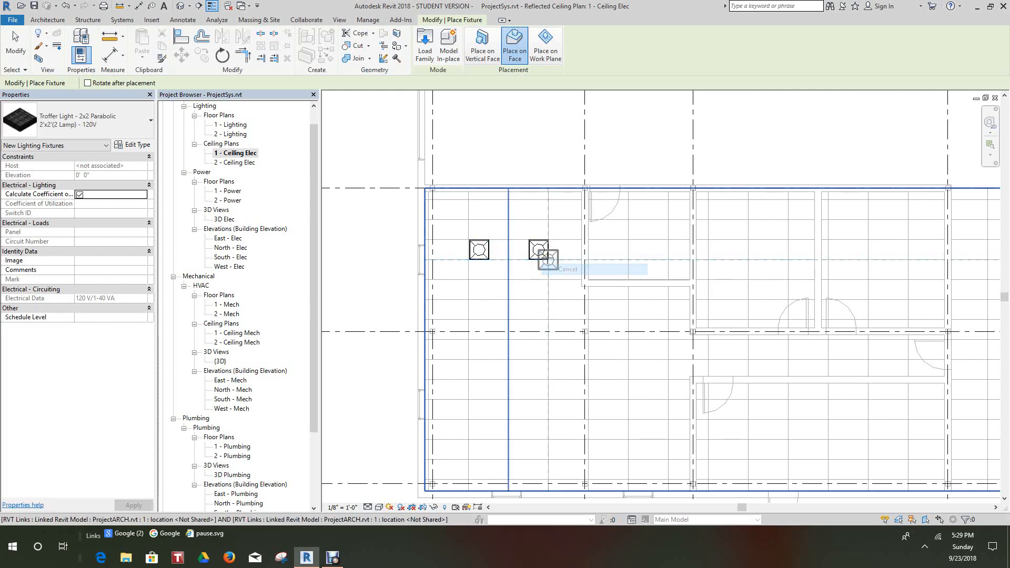
{"action": "scroll", "coordinate": [544, 245], "scroll_direction": "up", "scroll_amount": 3}
{"action": "scroll", "coordinate": [581, 225], "scroll_direction": "up", "scroll_amount": 3}
{"action": "right_click", "coordinate": [585, 220]}
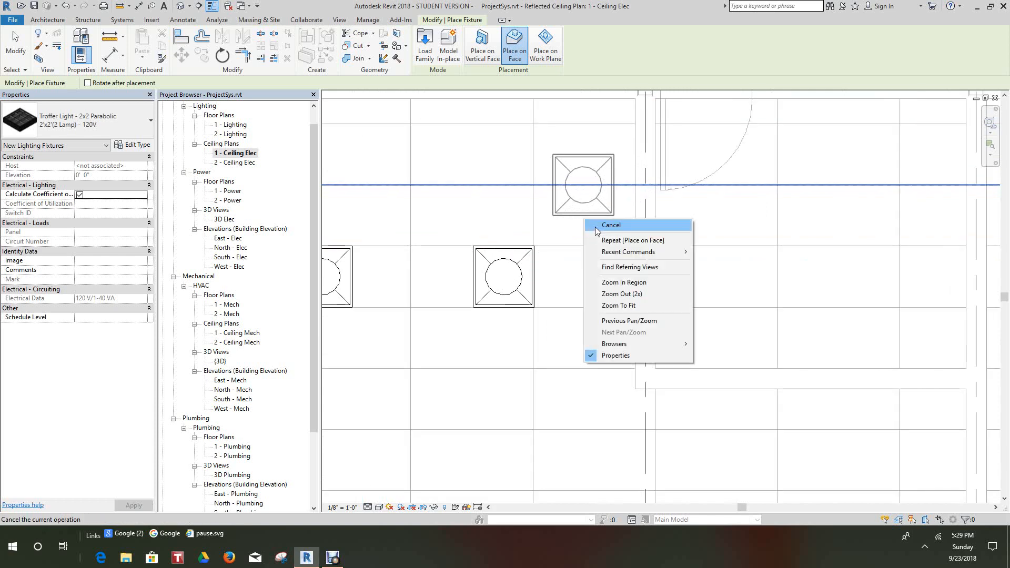
{"action": "left_click", "coordinate": [604, 227]}
Step: Align the right edge of the right-hand troffer light with the adjacent vertical ceiling grid line
{"action": "scroll", "coordinate": [541, 226], "scroll_direction": "up", "scroll_amount": 2}
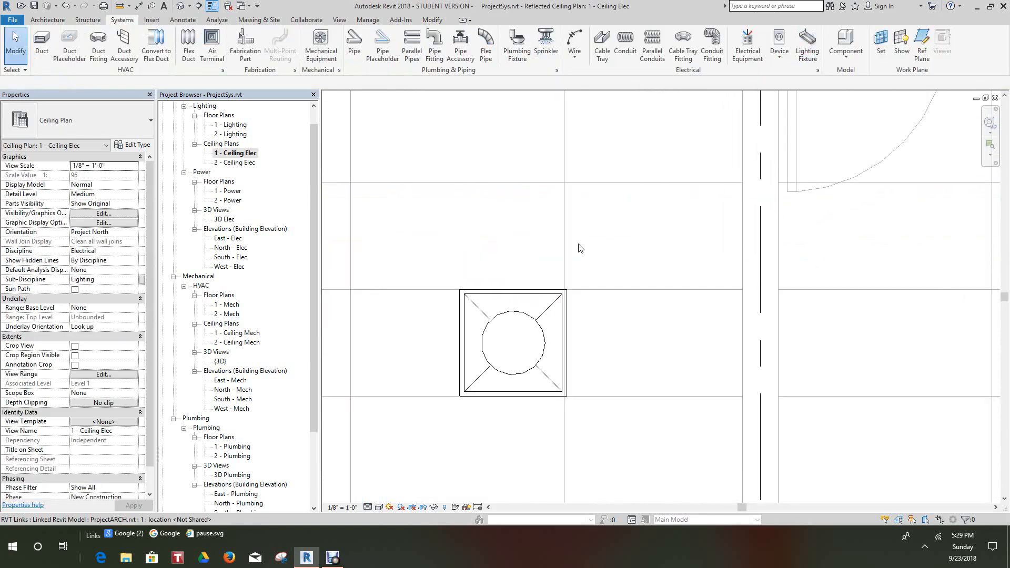
{"action": "left_click", "coordinate": [430, 23]}
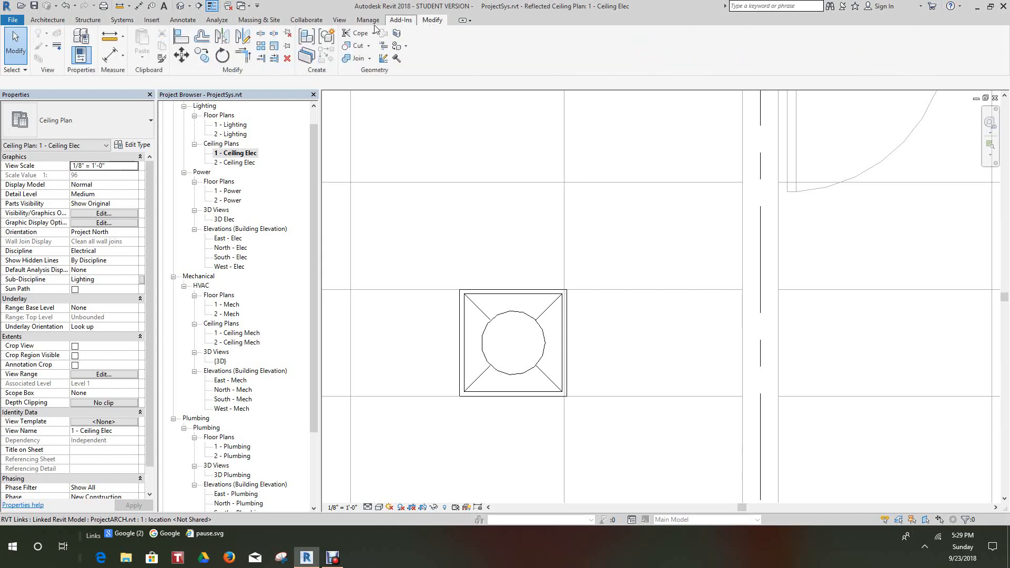
{"action": "left_click", "coordinate": [182, 36]}
{"action": "left_click", "coordinate": [563, 265]}
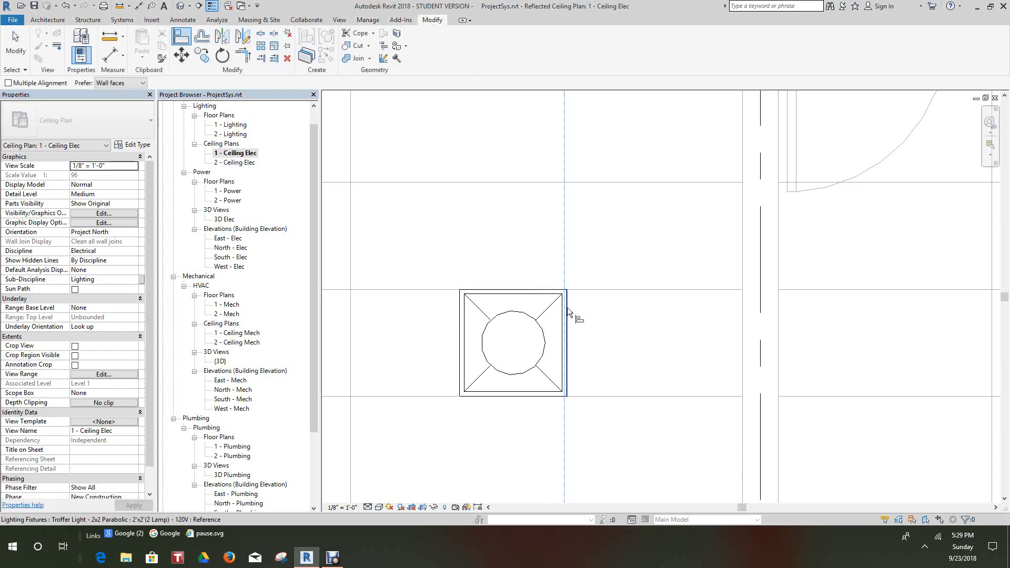
{"action": "left_click", "coordinate": [567, 307]}
Step: Align the left edge of the left-hand troffer light with the adjacent vertical ceiling grid line
{"action": "scroll", "coordinate": [519, 302], "scroll_direction": "down", "scroll_amount": 2}
{"action": "middle_click_drag", "start_coordinate": [555, 317], "coordinate": [746, 327]}
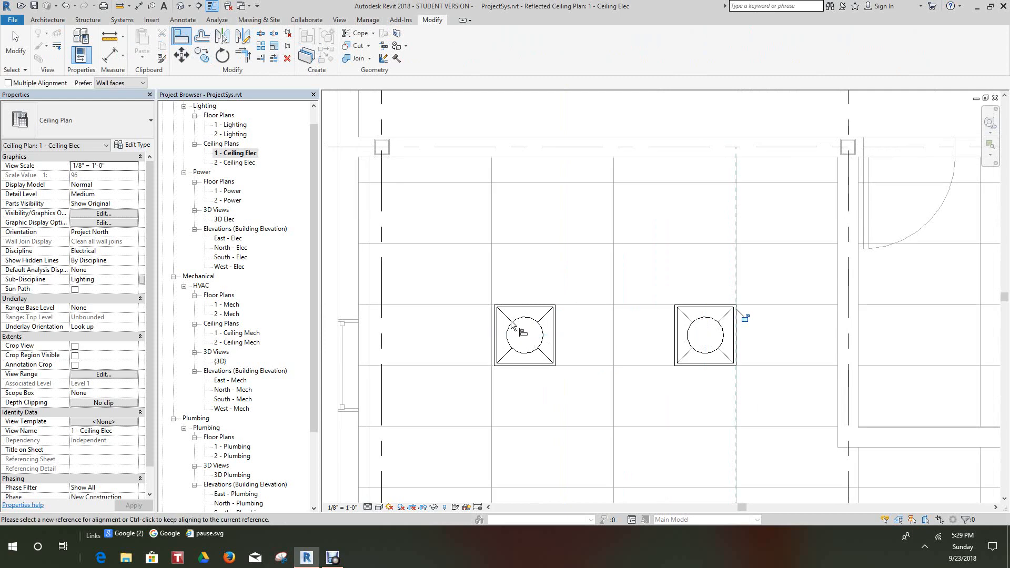
{"action": "scroll", "coordinate": [508, 319], "scroll_direction": "up", "scroll_amount": 2}
{"action": "left_click", "coordinate": [482, 279]}
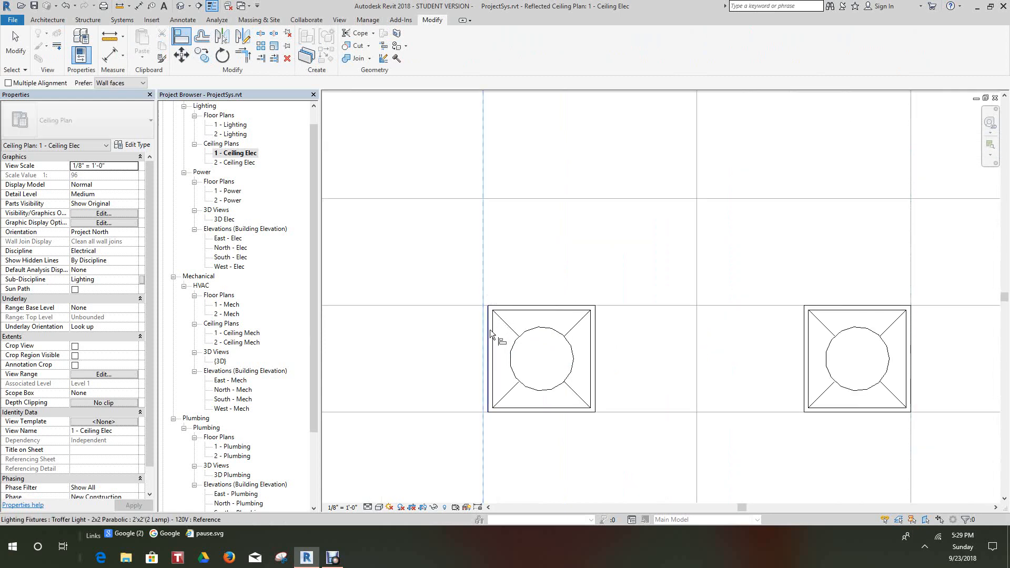
{"action": "left_click", "coordinate": [490, 329]}
{"action": "scroll", "coordinate": [542, 324], "scroll_direction": "down", "scroll_amount": 4}
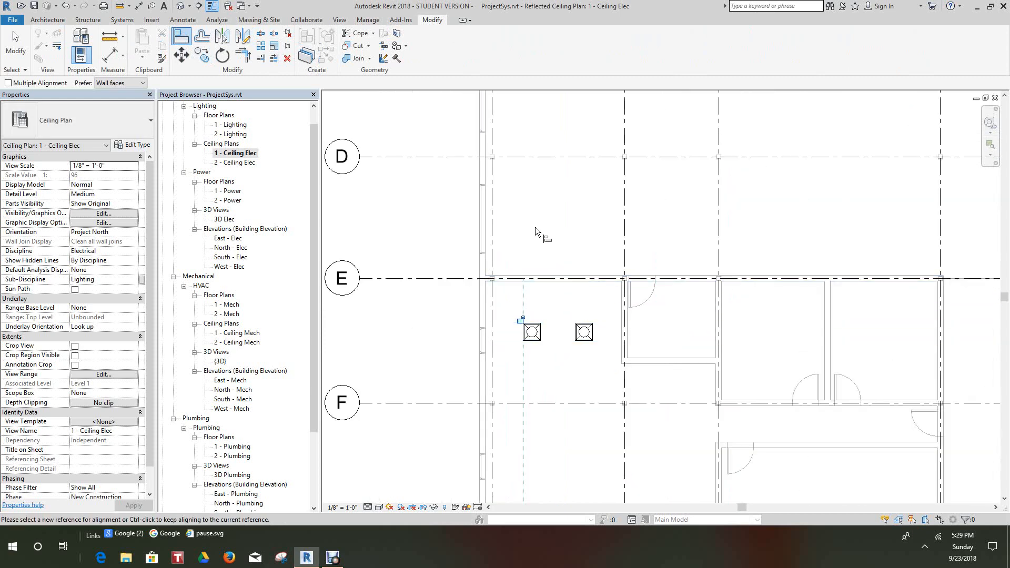
Step: End the alignment of the troffer lights with the ceiling grid and leave the Align command
{"action": "right_click", "coordinate": [535, 226]}
{"action": "left_click", "coordinate": [568, 231]}
{"action": "middle_click_drag", "start_coordinate": [571, 246], "coordinate": [530, 202]}
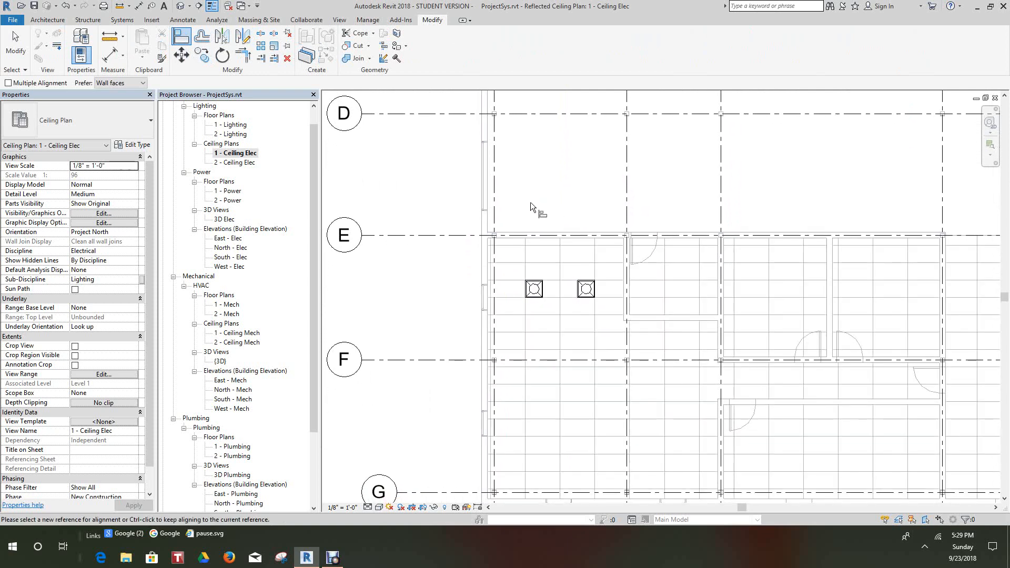
{"action": "right_click", "coordinate": [523, 197]}
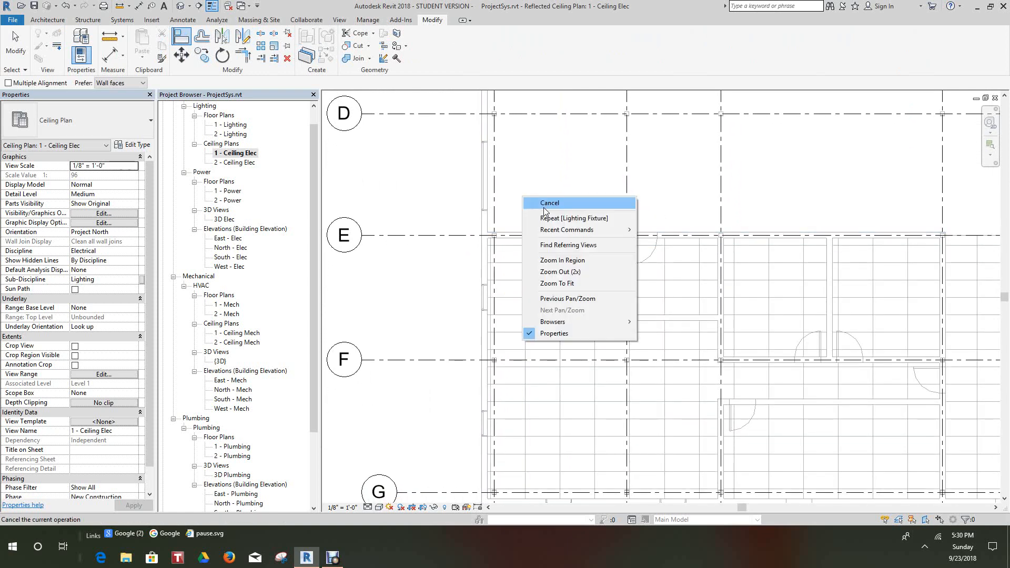
{"action": "left_click", "coordinate": [547, 203]}
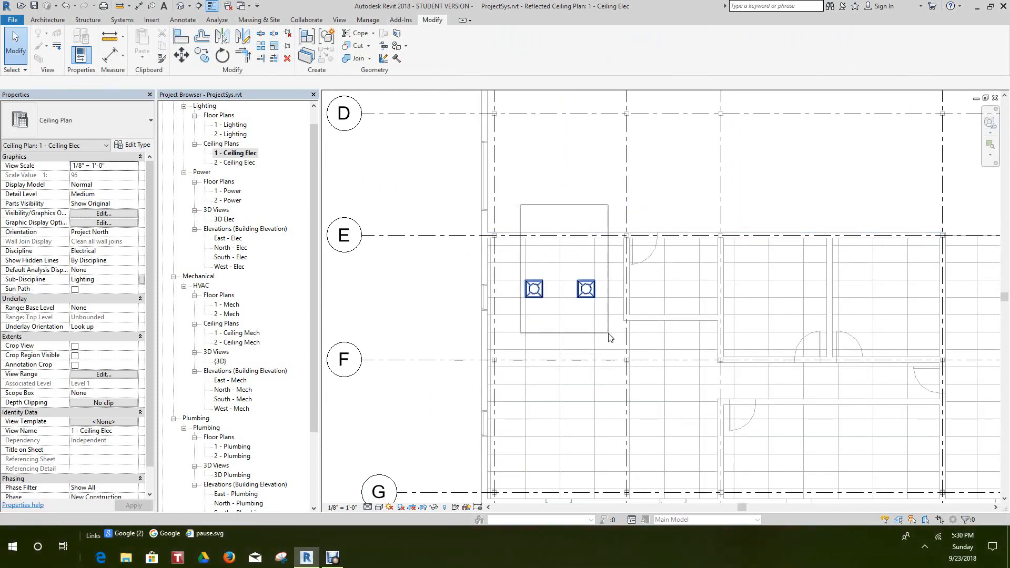
Step: Copy the pair of troffer lights straight down the General Office ceiling three times, three ceiling-grid rows apart, and end copying
{"action": "left_click_drag", "start_coordinate": [609, 334], "coordinate": [609, 333]}
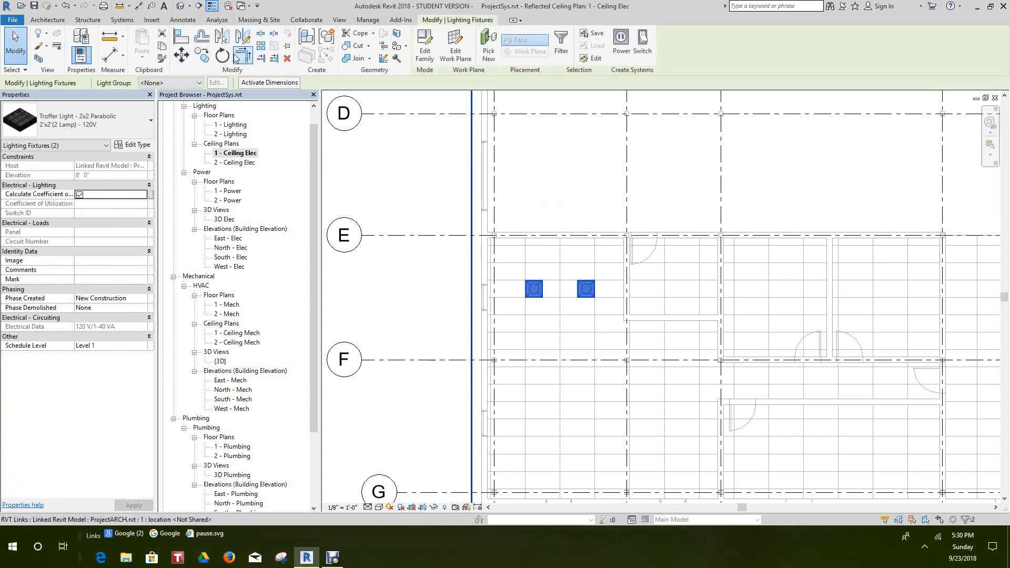
{"action": "left_click", "coordinate": [203, 55]}
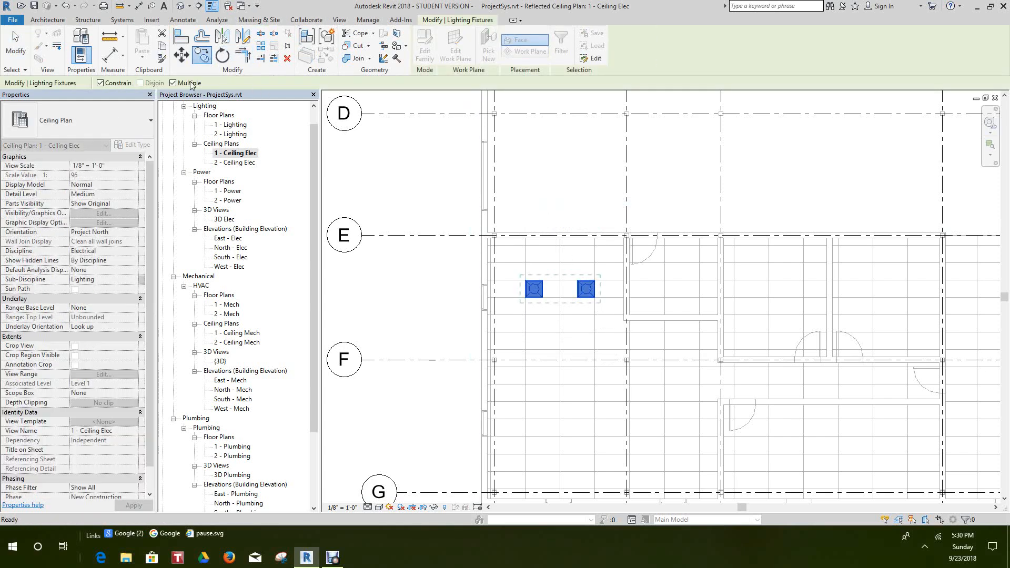
{"action": "scroll", "coordinate": [540, 318], "scroll_direction": "up", "scroll_amount": 3}
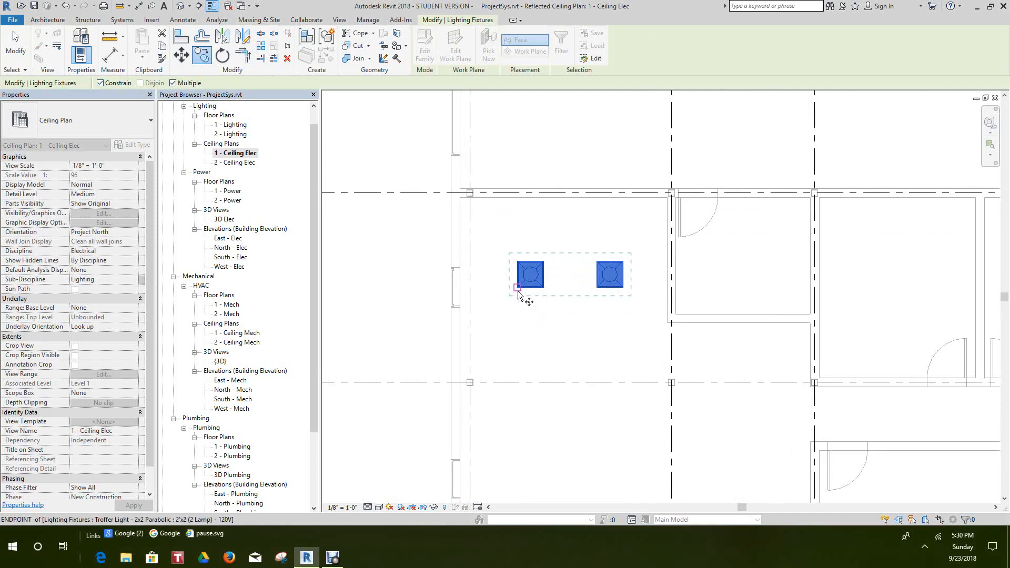
{"action": "left_click", "coordinate": [518, 290]}
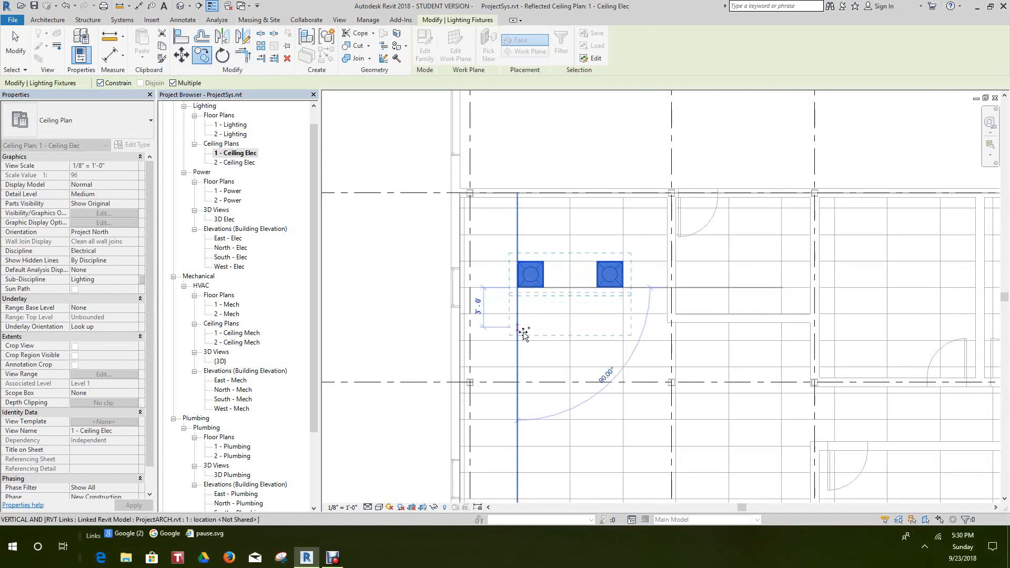
{"action": "left_click", "coordinate": [518, 368]}
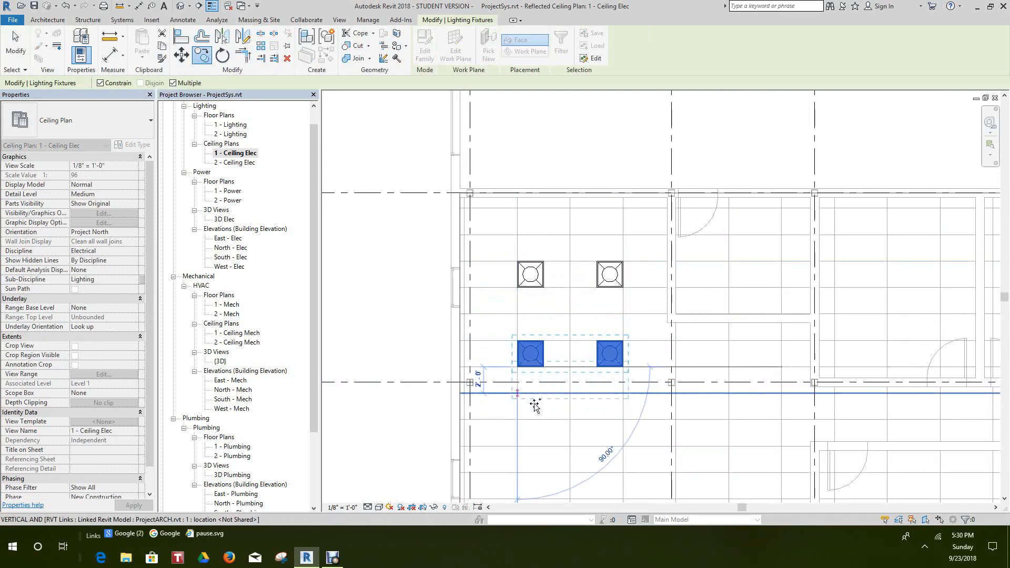
{"action": "left_click", "coordinate": [518, 448]}
{"action": "middle_click_drag", "start_coordinate": [538, 430], "coordinate": [524, 272]}
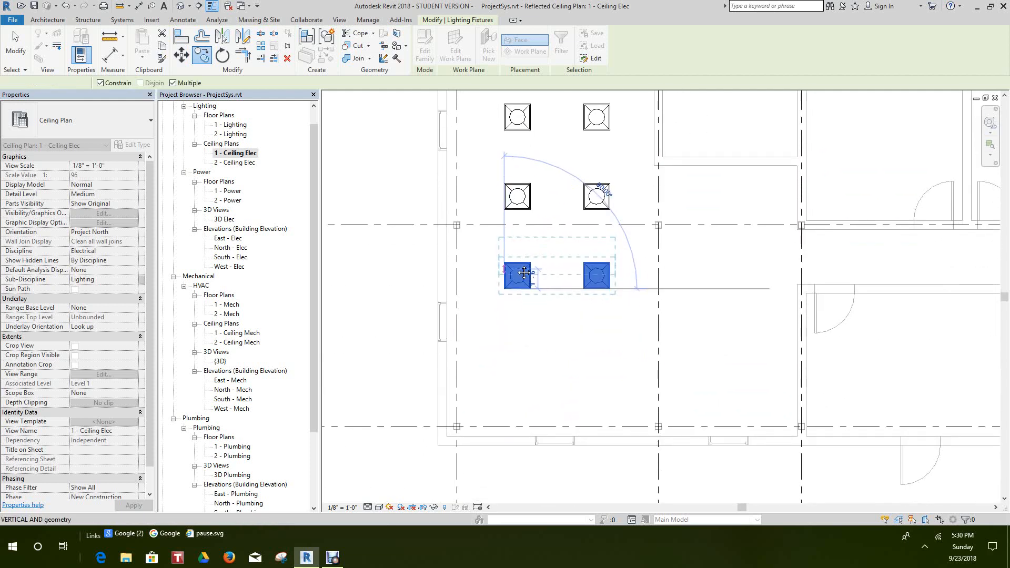
{"action": "left_click", "coordinate": [506, 367]}
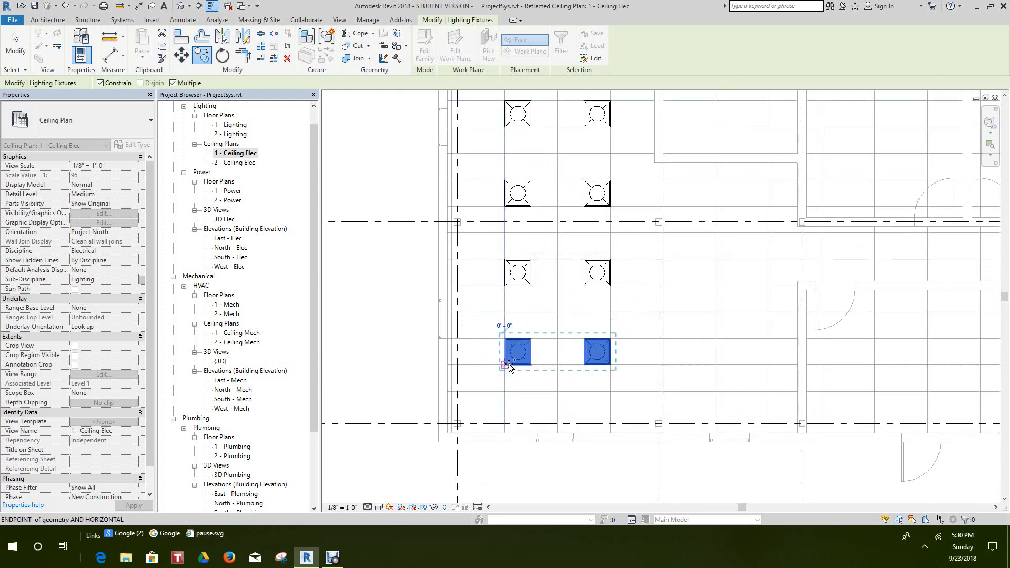
{"action": "scroll", "coordinate": [509, 369], "scroll_direction": "down", "scroll_amount": 4}
{"action": "scroll", "coordinate": [537, 425], "scroll_direction": "up", "scroll_amount": 1}
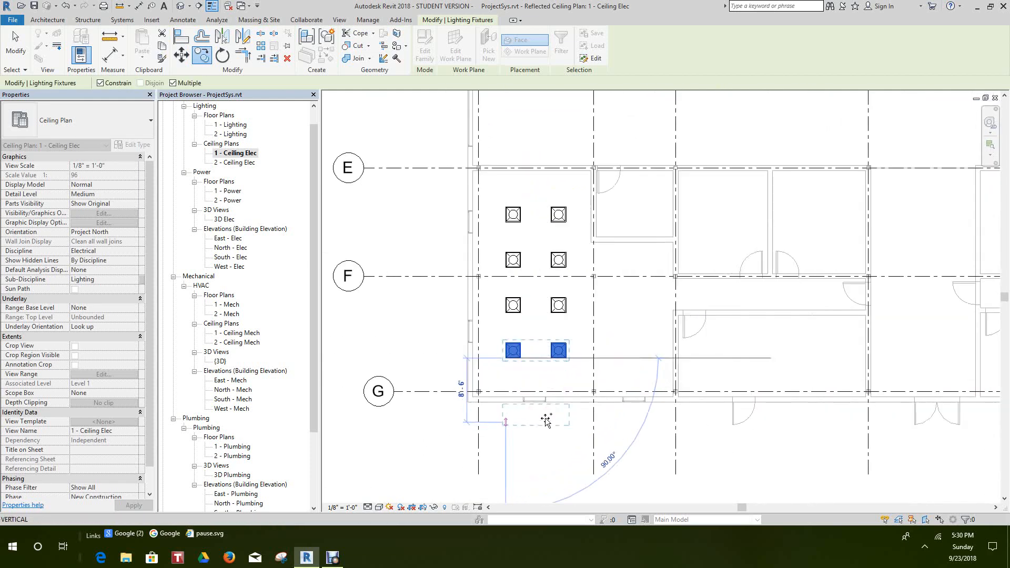
{"action": "scroll", "coordinate": [600, 321], "scroll_direction": "up", "scroll_amount": 2}
{"action": "right_click", "coordinate": [604, 318]}
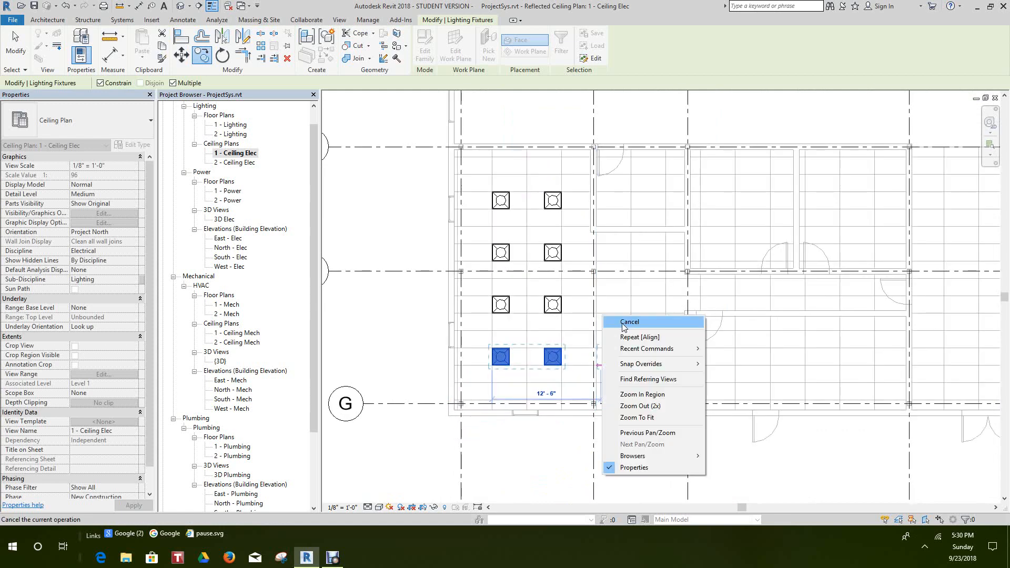
{"action": "left_click", "coordinate": [624, 323]}
Step: Copy the right-hand troffer light of the third row to two spots further right in the same row, then end copying and clear the selection
{"action": "left_click", "coordinate": [561, 308]}
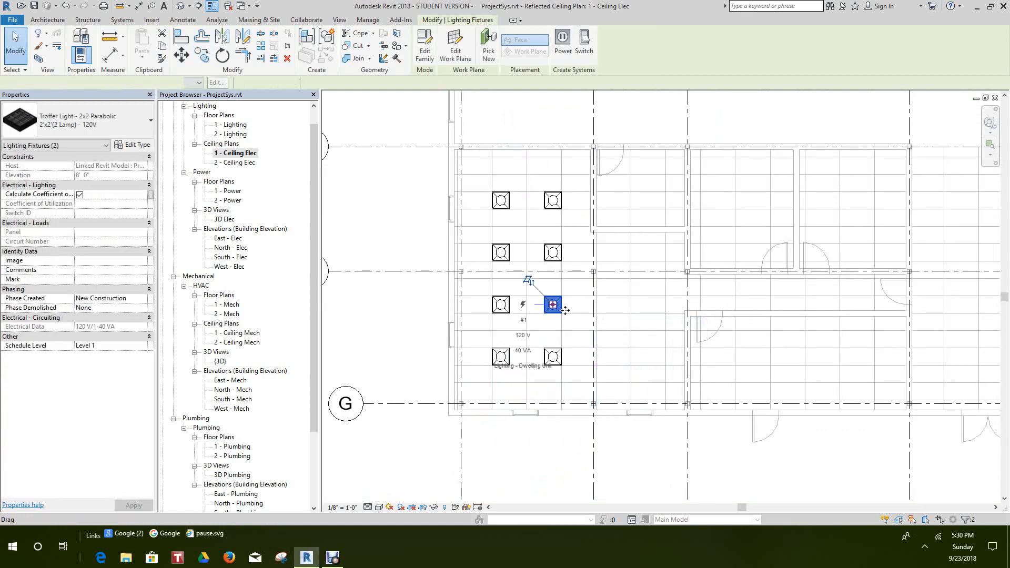
{"action": "left_click", "coordinate": [204, 58]}
{"action": "scroll", "coordinate": [568, 331], "scroll_direction": "up", "scroll_amount": 1}
{"action": "left_click", "coordinate": [560, 315]}
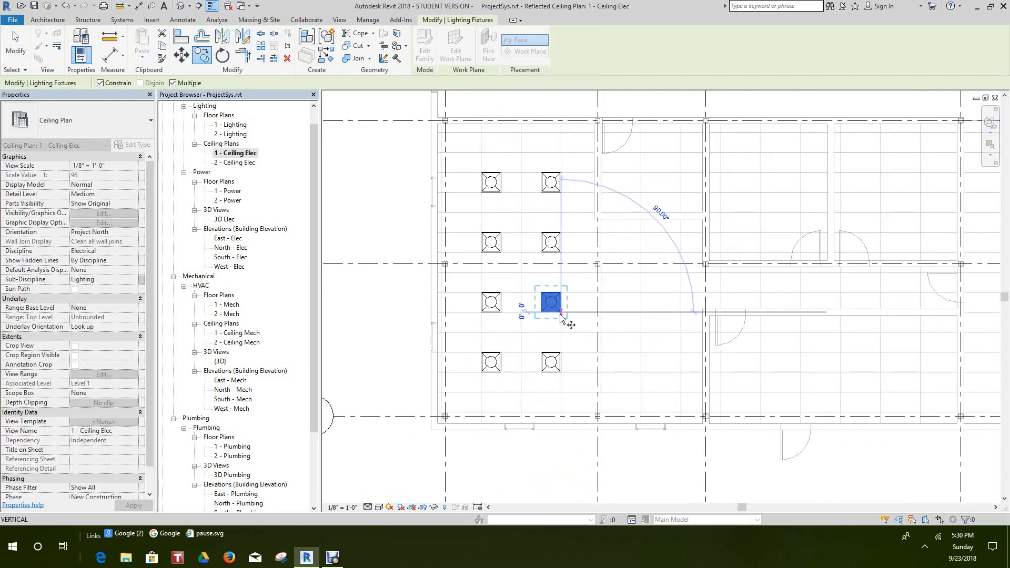
{"action": "left_click", "coordinate": [680, 315]}
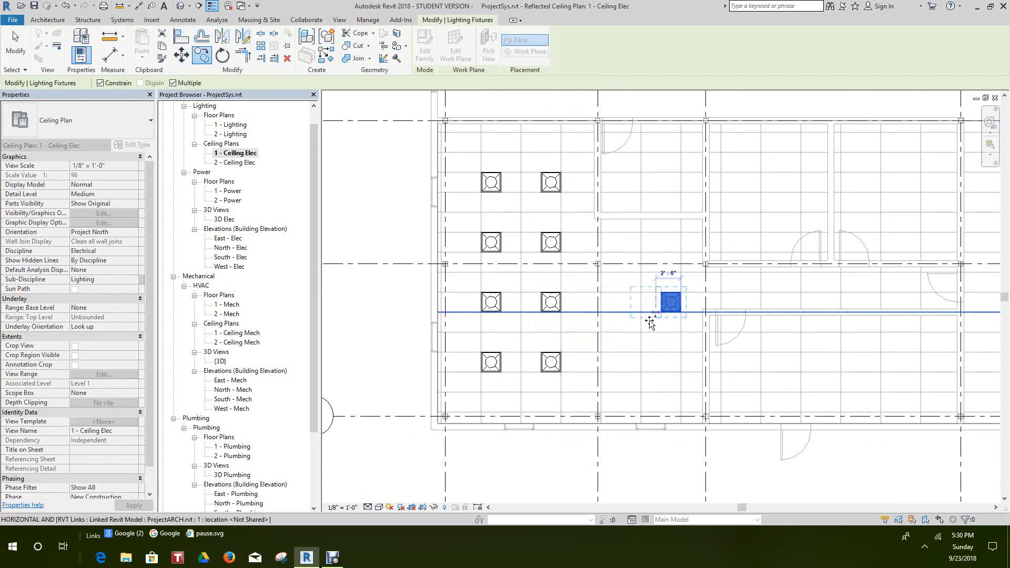
{"action": "scroll", "coordinate": [634, 325], "scroll_direction": "down", "scroll_amount": 2}
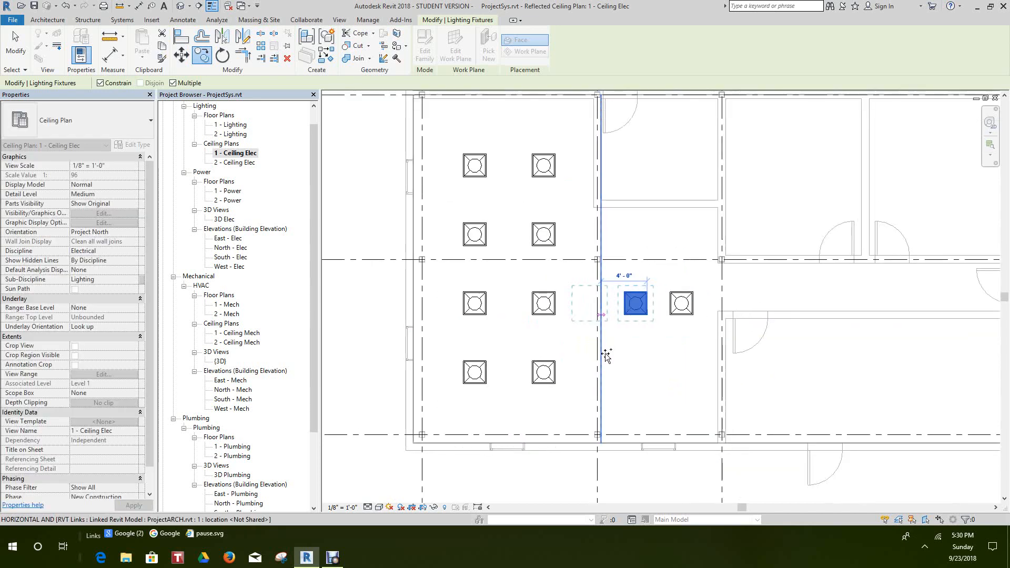
{"action": "right_click", "coordinate": [643, 474]}
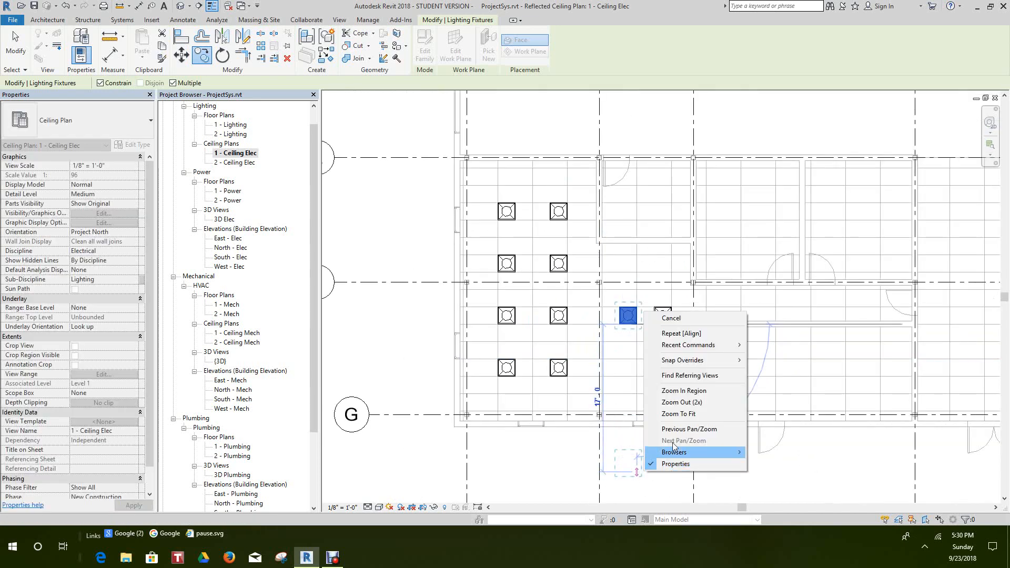
{"action": "left_click", "coordinate": [671, 318]}
{"action": "scroll", "coordinate": [631, 336], "scroll_direction": "up", "scroll_amount": 1}
{"action": "scroll", "coordinate": [639, 352], "scroll_direction": "down", "scroll_amount": 1}
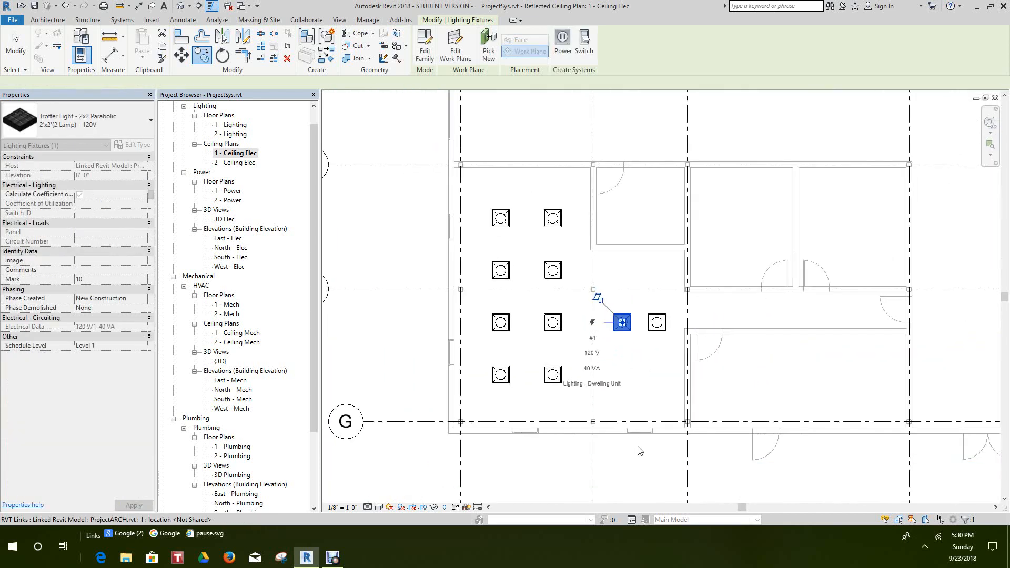
{"action": "scroll", "coordinate": [628, 410], "scroll_direction": "up", "scroll_amount": 2}
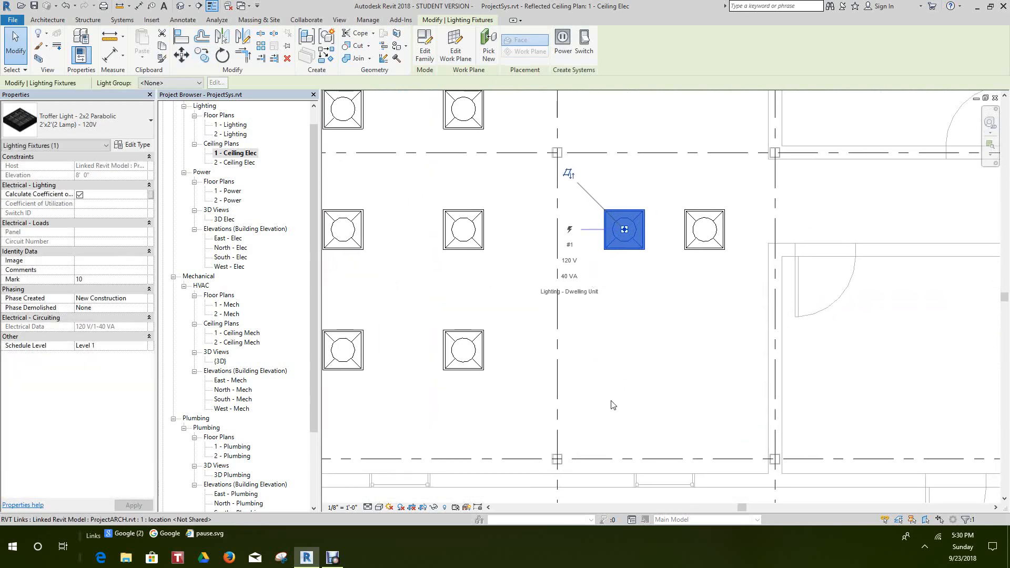
{"action": "left_click", "coordinate": [612, 489]}
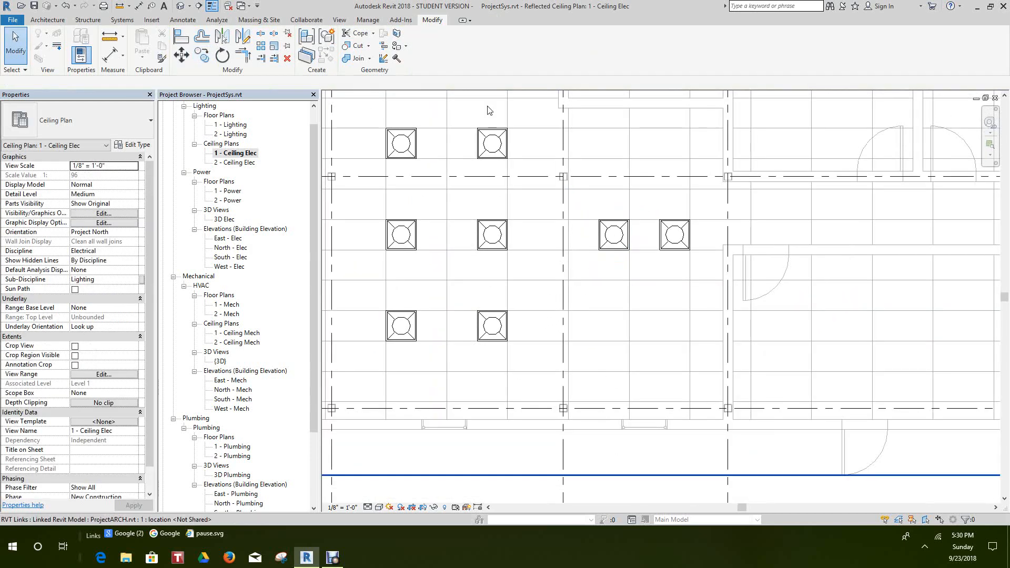
{"action": "left_click", "coordinate": [182, 36]}
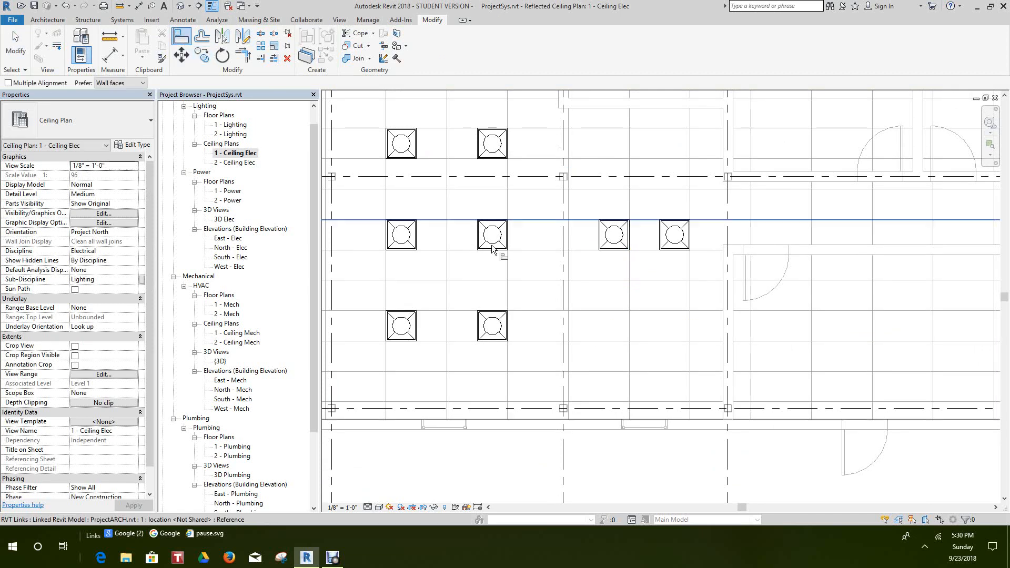
{"action": "right_click", "coordinate": [571, 239]}
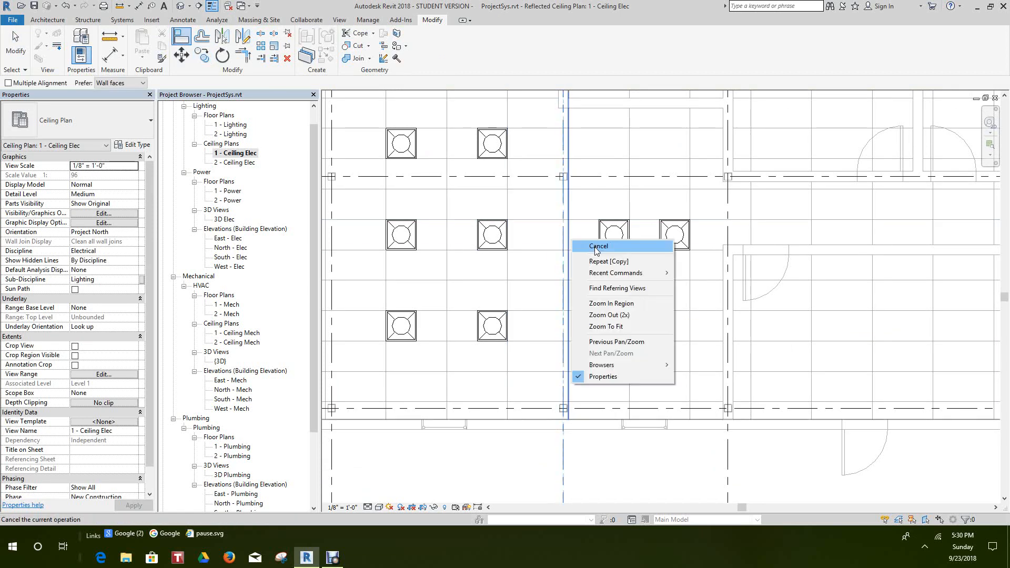
{"action": "left_click", "coordinate": [591, 246]}
Step: Align the left edge of the third light in the third row with the vertical ceiling grid line to its left, then end Align
{"action": "left_click", "coordinate": [184, 39]}
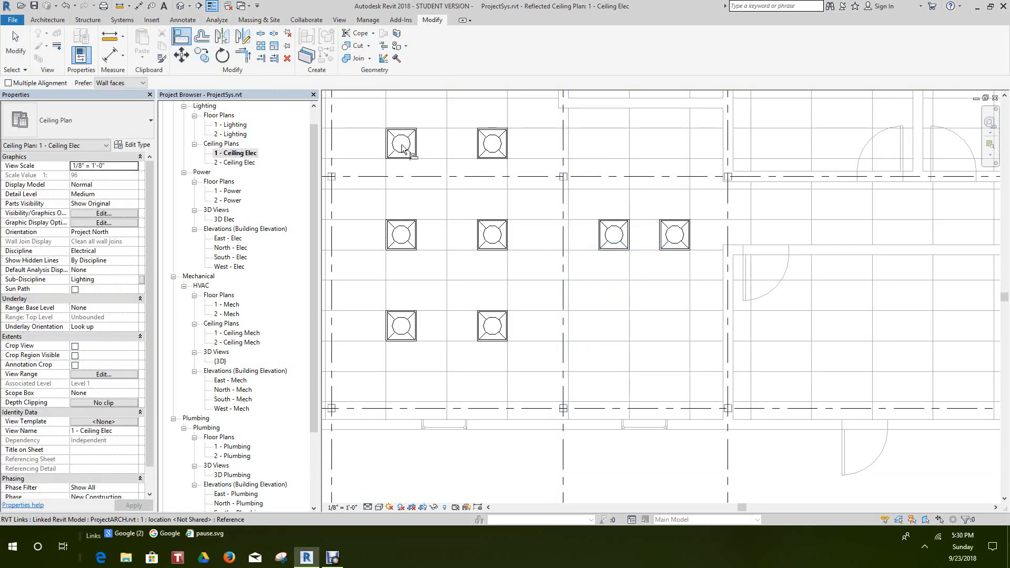
{"action": "left_click", "coordinate": [570, 233]}
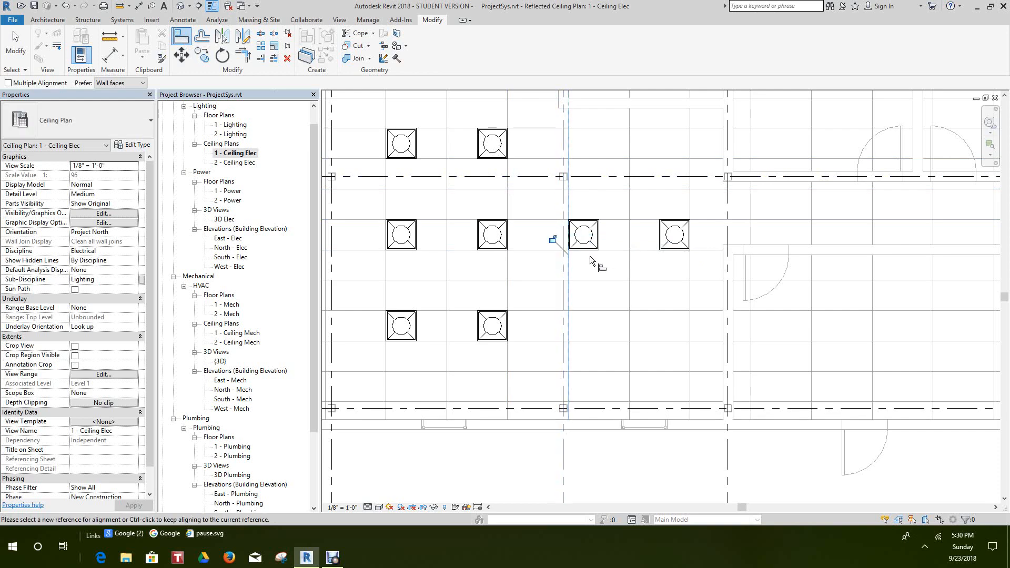
{"action": "scroll", "coordinate": [589, 256], "scroll_direction": "down", "scroll_amount": 3}
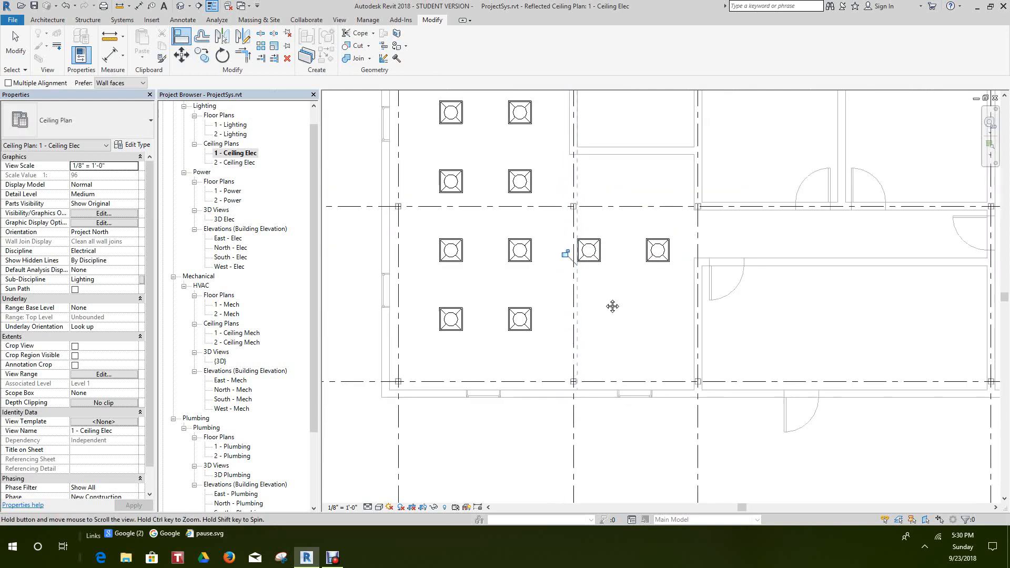
{"action": "right_click", "coordinate": [629, 439]}
{"action": "left_click", "coordinate": [657, 300]}
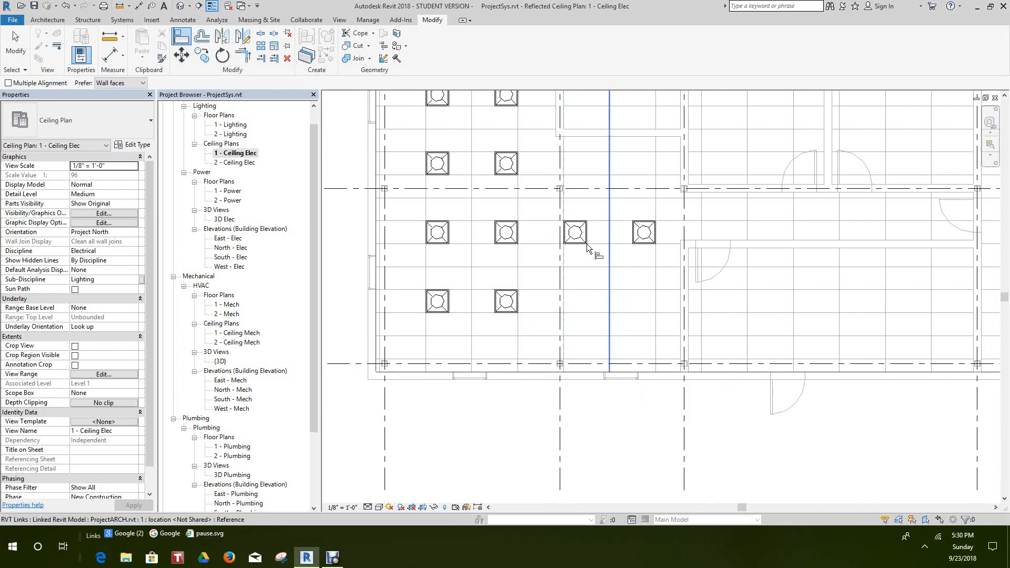
{"action": "scroll", "coordinate": [586, 245], "scroll_direction": "up", "scroll_amount": 2}
{"action": "right_click", "coordinate": [542, 203]}
{"action": "left_click", "coordinate": [555, 211]}
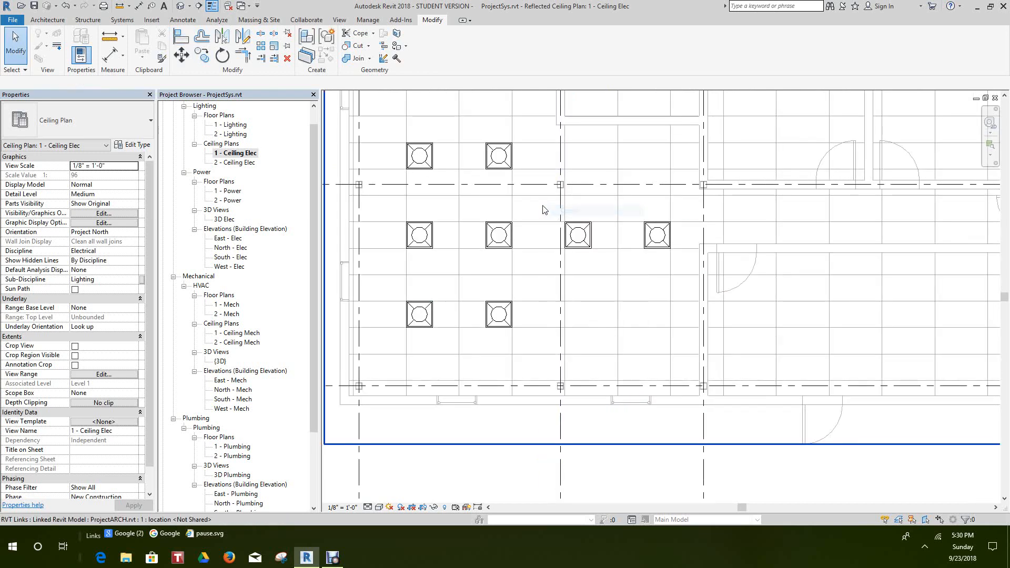
{"action": "left_click_drag", "start_coordinate": [512, 195], "coordinate": [633, 266]}
{"action": "scroll", "coordinate": [640, 284], "scroll_direction": "down", "scroll_amount": 1}
{"action": "middle_click_drag", "start_coordinate": [641, 286], "coordinate": [584, 249]}
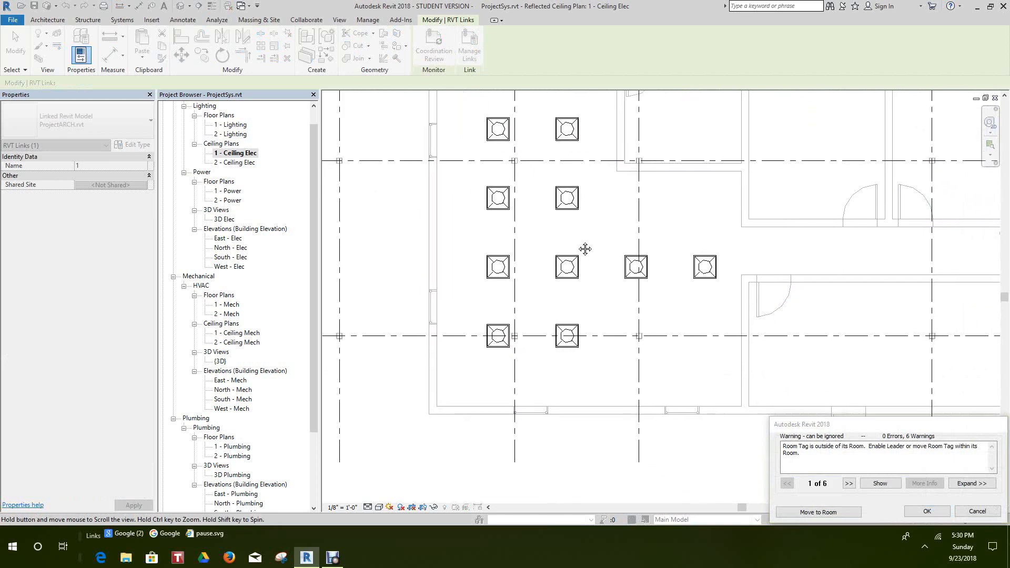
{"action": "left_click", "coordinate": [981, 512]}
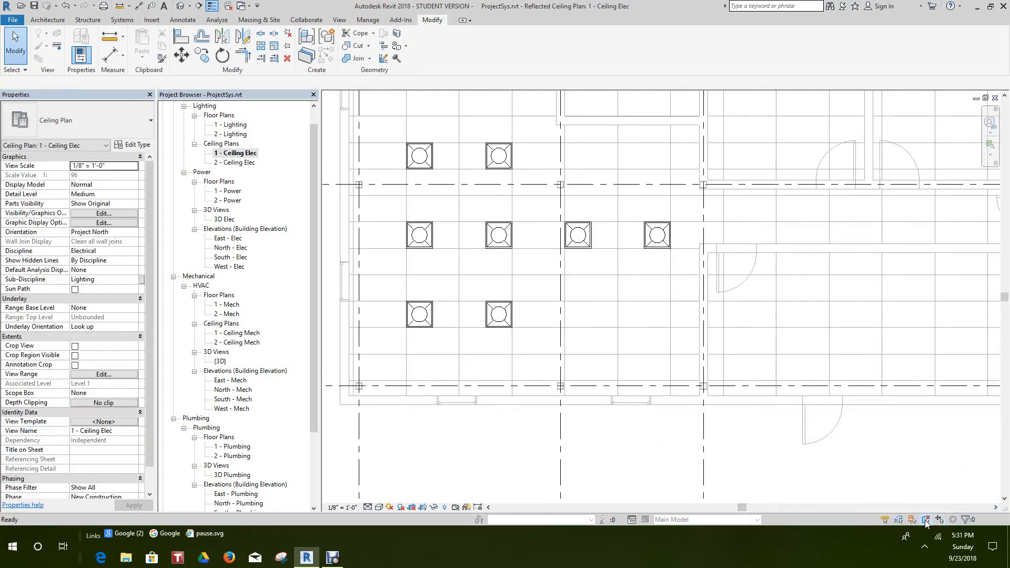
Step: Copy the two rightmost lights of the third row straight down into the fourth row of lights and end copying
{"action": "scroll", "coordinate": [575, 232], "scroll_direction": "up", "scroll_amount": 1}
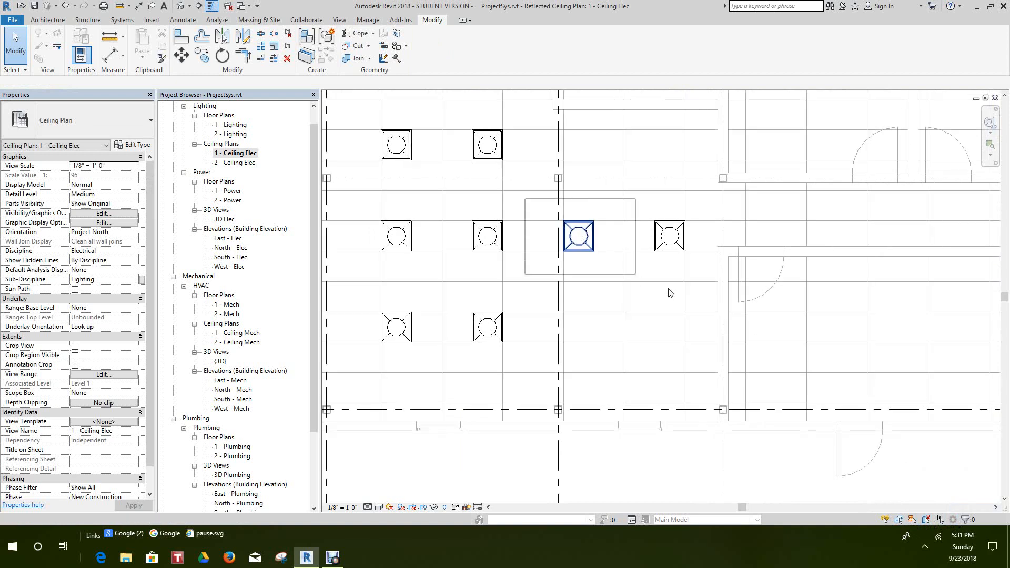
{"action": "left_click_drag", "start_coordinate": [671, 293], "coordinate": [699, 294]}
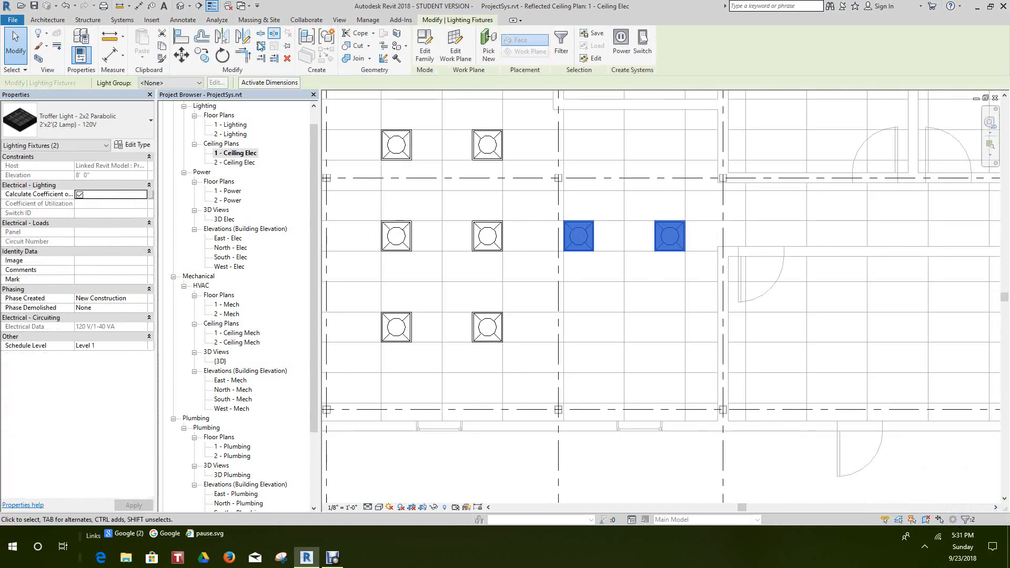
{"action": "left_click", "coordinate": [209, 55]}
{"action": "left_click", "coordinate": [565, 253]}
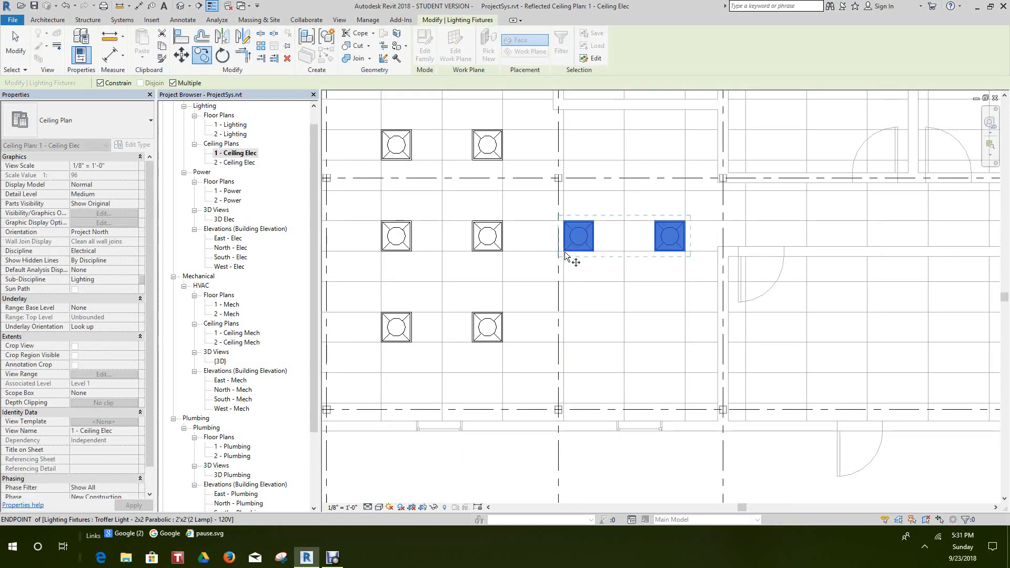
{"action": "scroll", "coordinate": [566, 344], "scroll_direction": "down", "scroll_amount": 3}
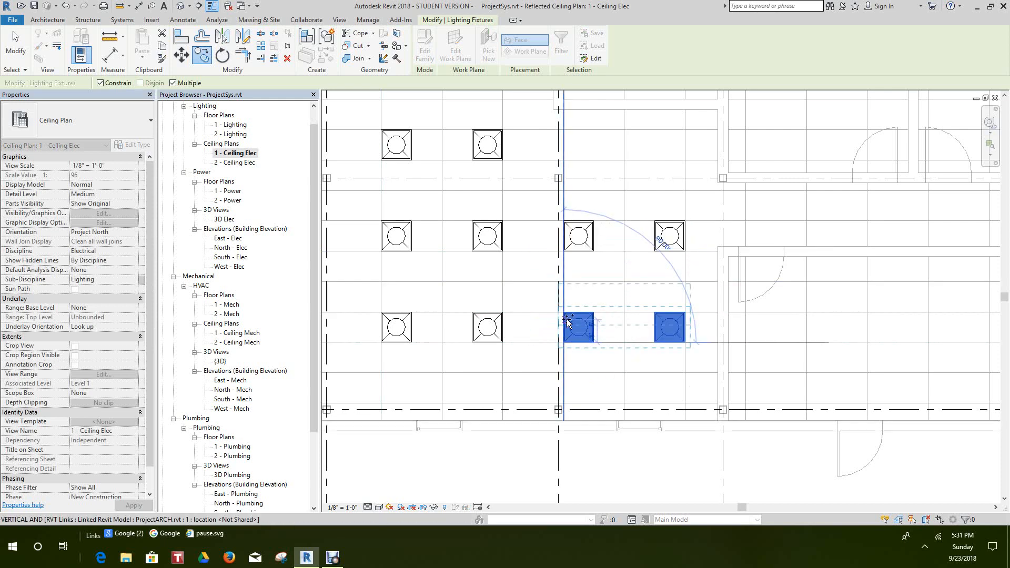
{"action": "right_click", "coordinate": [609, 413]}
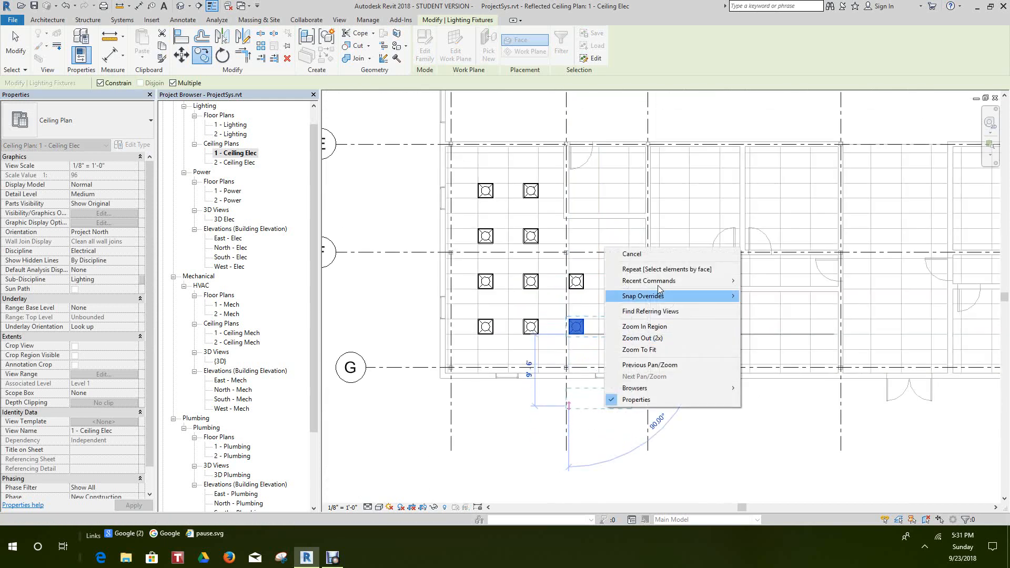
{"action": "left_click", "coordinate": [653, 257]}
{"action": "middle_click_drag", "start_coordinate": [638, 273], "coordinate": [604, 280]}
{"action": "scroll", "coordinate": [623, 292], "scroll_direction": "down", "scroll_amount": 1}
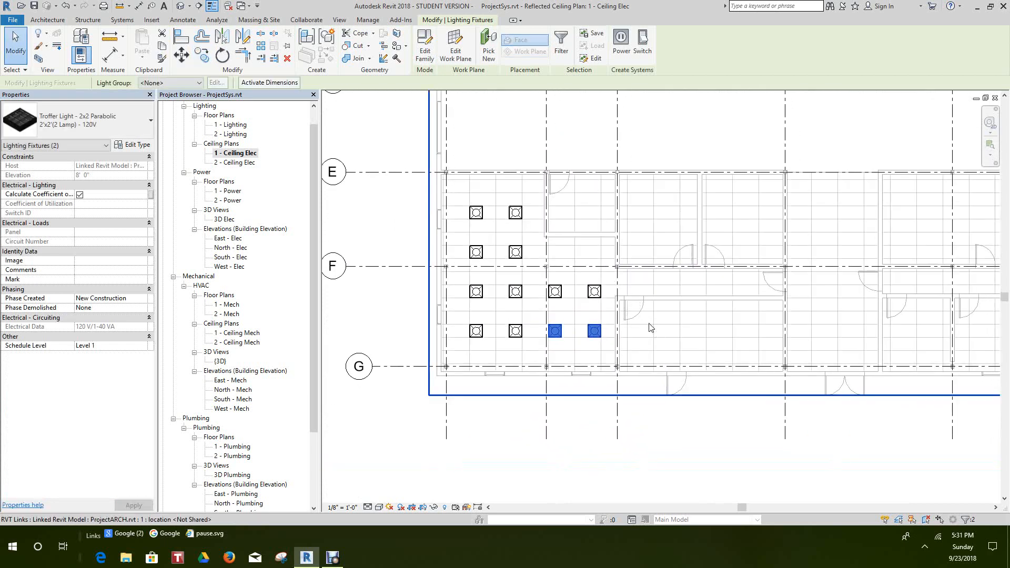
Step: Clear the selection and examine the troffer light layout and the neighbouring rooms' ceiling grids in the ceiling plan
{"action": "left_click", "coordinate": [656, 436]}
{"action": "middle_click_drag", "start_coordinate": [660, 402], "coordinate": [587, 390]}
{"action": "scroll", "coordinate": [594, 392], "scroll_direction": "down", "scroll_amount": 1}
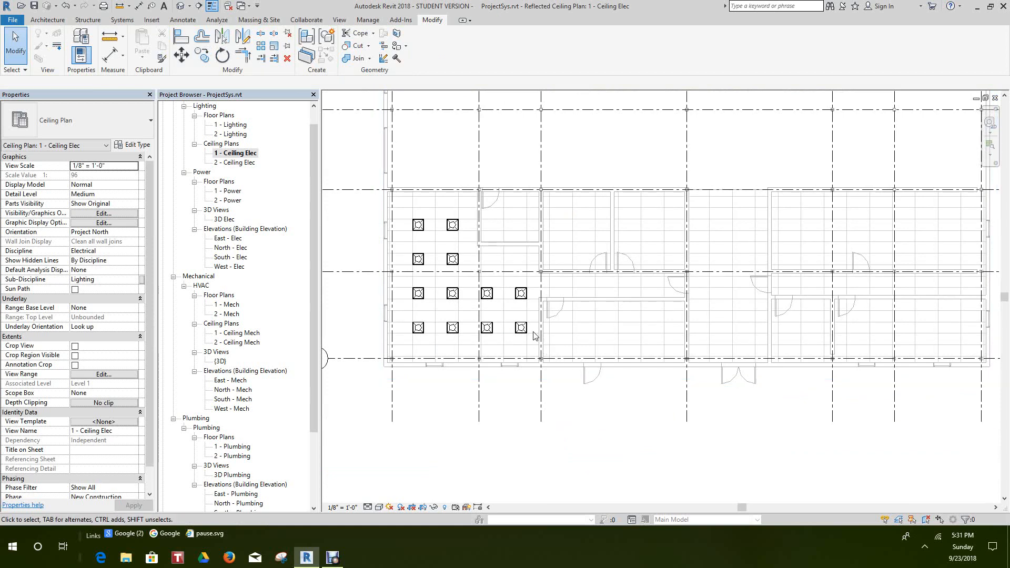
{"action": "scroll", "coordinate": [591, 331], "scroll_direction": "up", "scroll_amount": 1}
{"action": "middle_click_drag", "start_coordinate": [597, 337], "coordinate": [591, 326]}
{"action": "scroll", "coordinate": [722, 319], "scroll_direction": "down", "scroll_amount": 1}
{"action": "middle_click_drag", "start_coordinate": [721, 325], "coordinate": [631, 344]}
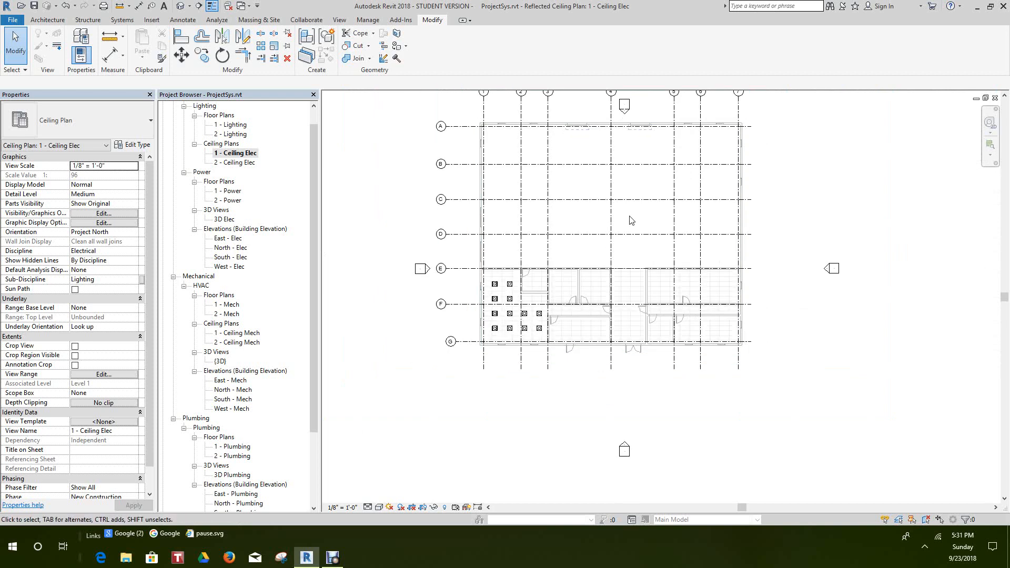
{"action": "scroll", "coordinate": [610, 321], "scroll_direction": "up", "scroll_amount": 3}
{"action": "scroll", "coordinate": [529, 275], "scroll_direction": "up", "scroll_amount": 2}
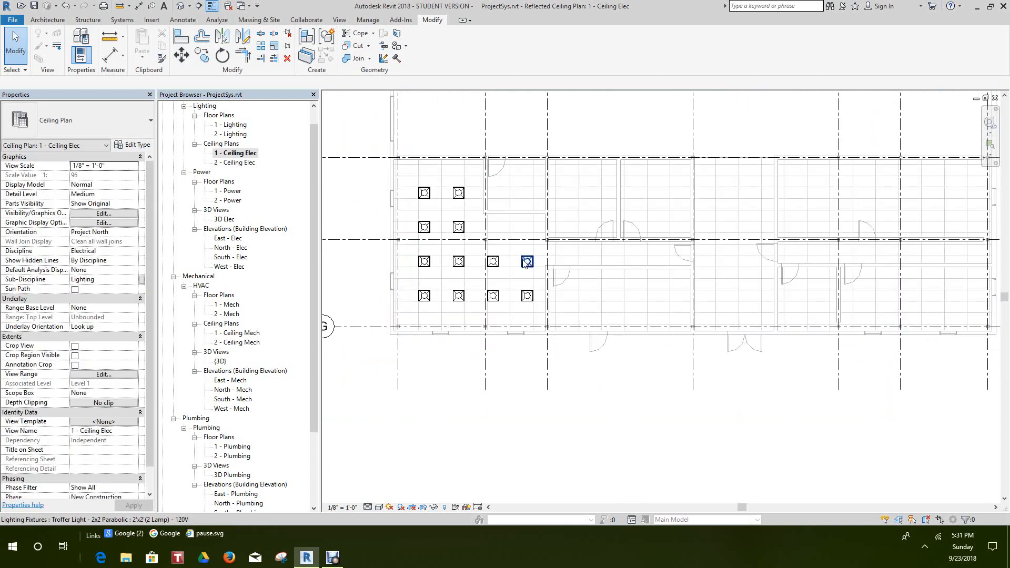
{"action": "left_click", "coordinate": [527, 261]}
{"action": "left_click", "coordinate": [520, 139]}
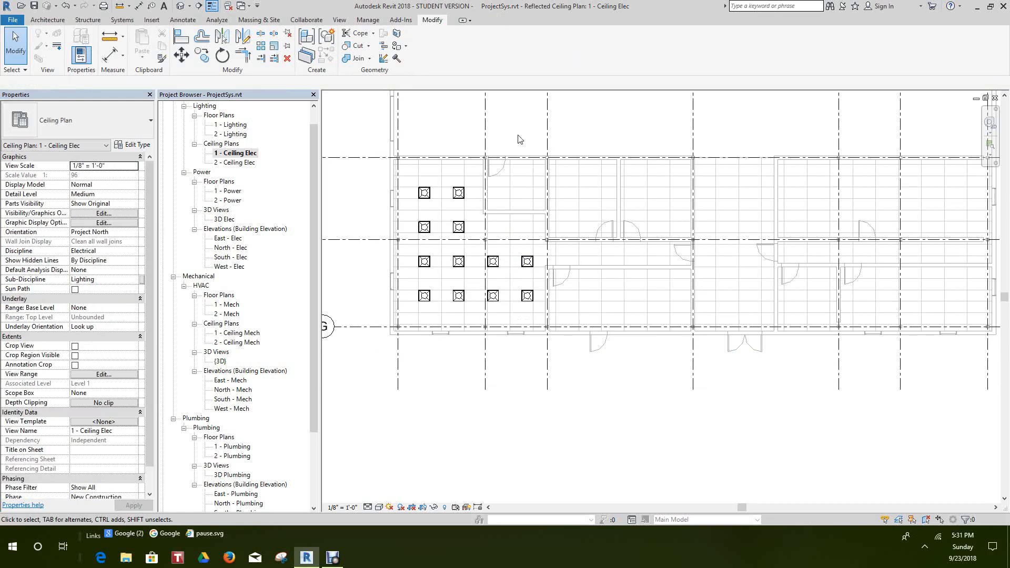
{"action": "scroll", "coordinate": [520, 140], "scroll_direction": "up", "scroll_amount": 3}
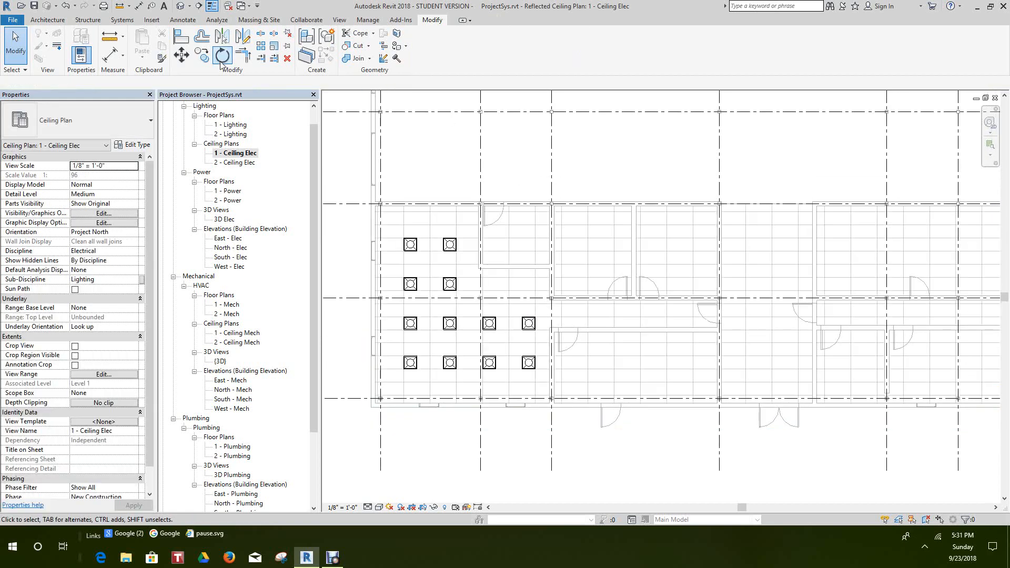
Step: Load the Troffer Light - 2x4 Parabolic family from the Internal folder of the MEP Lighting library
{"action": "left_click", "coordinate": [153, 21]}
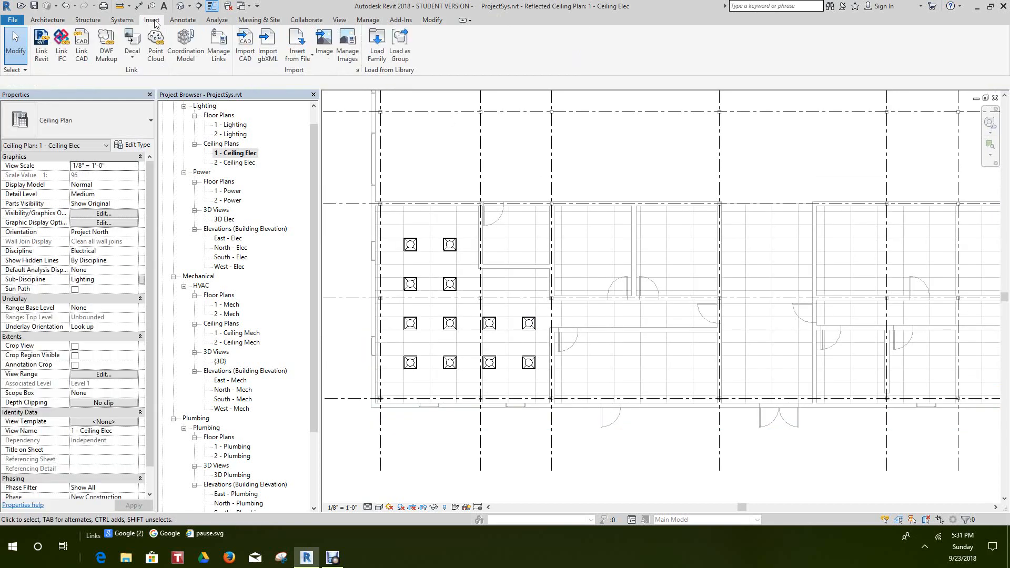
{"action": "left_click", "coordinate": [377, 48]}
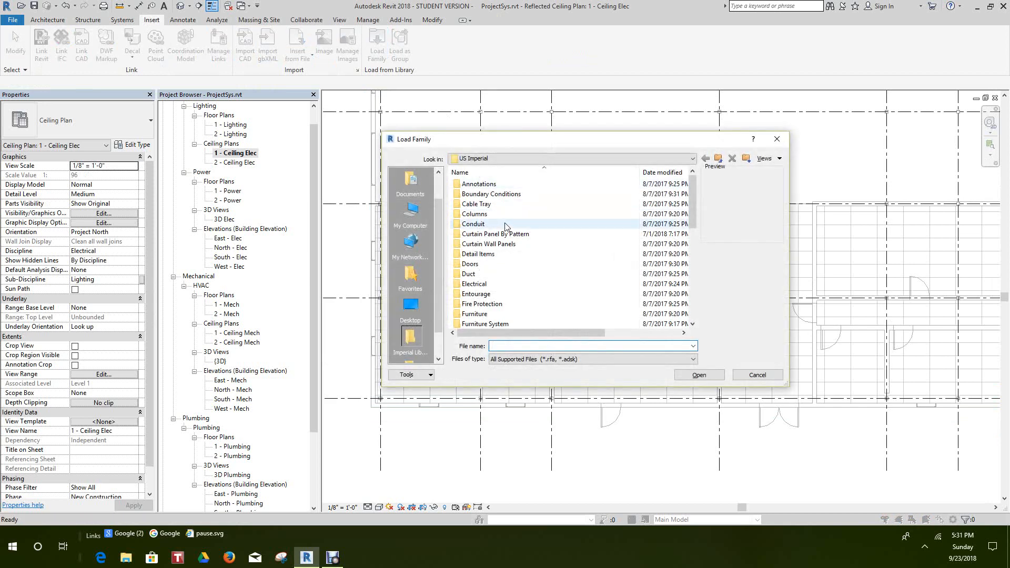
{"action": "scroll", "coordinate": [473, 286], "scroll_direction": "down", "scroll_amount": 2}
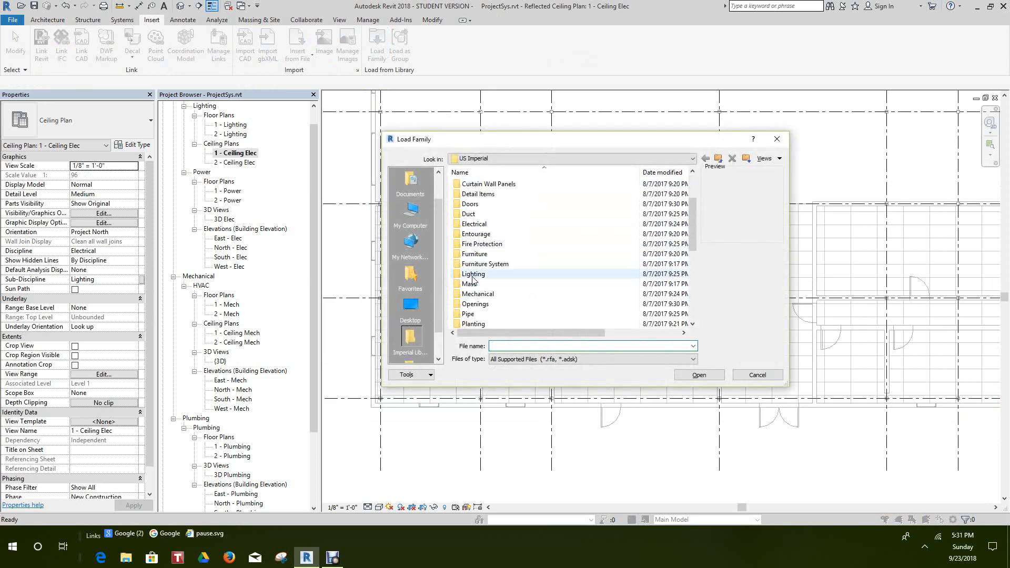
{"action": "double_click", "coordinate": [472, 275]}
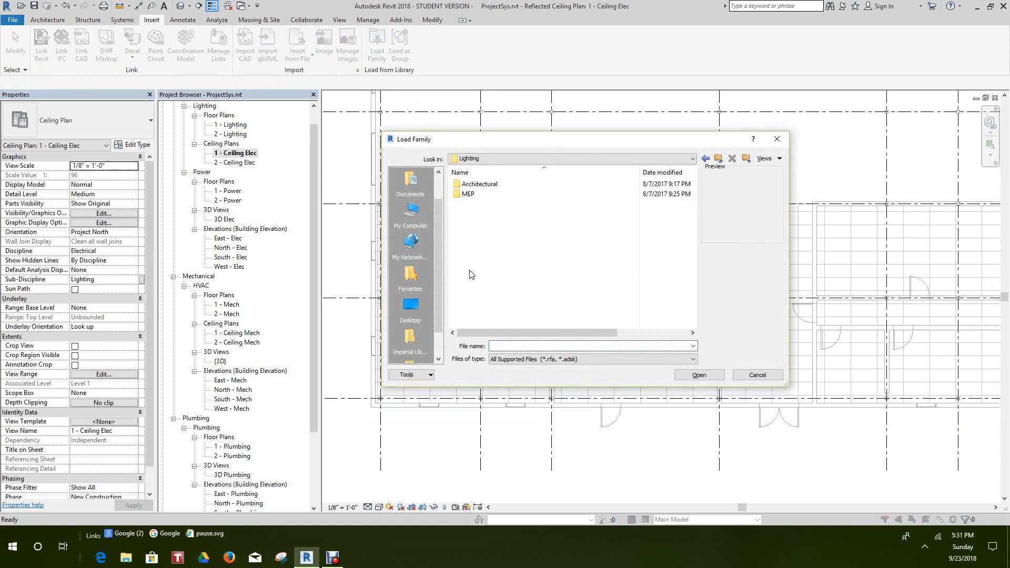
{"action": "left_click", "coordinate": [470, 194]}
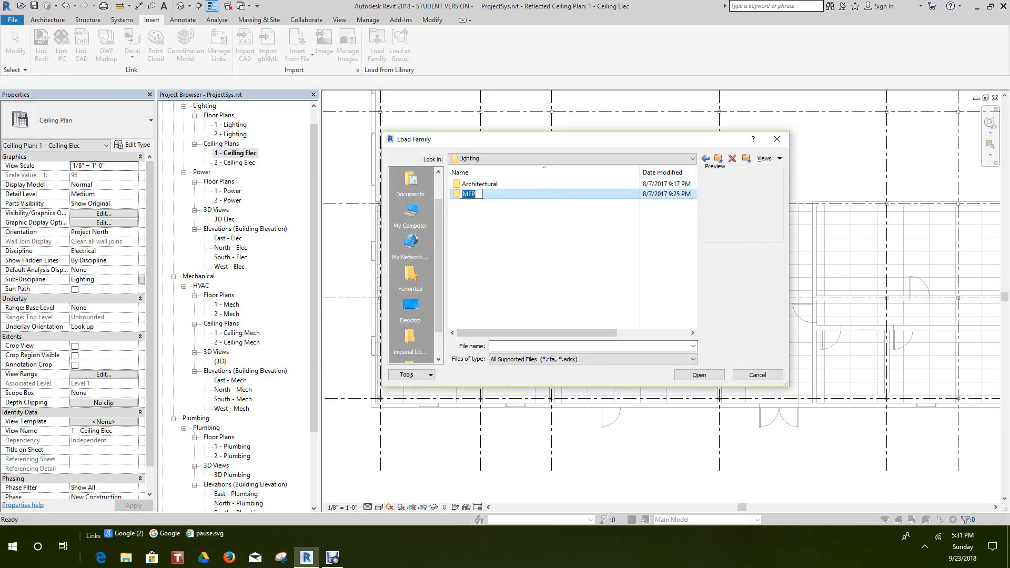
{"action": "double_click", "coordinate": [456, 194]}
{"action": "double_click", "coordinate": [465, 194]}
{"action": "scroll", "coordinate": [492, 289], "scroll_direction": "down", "scroll_amount": 10}
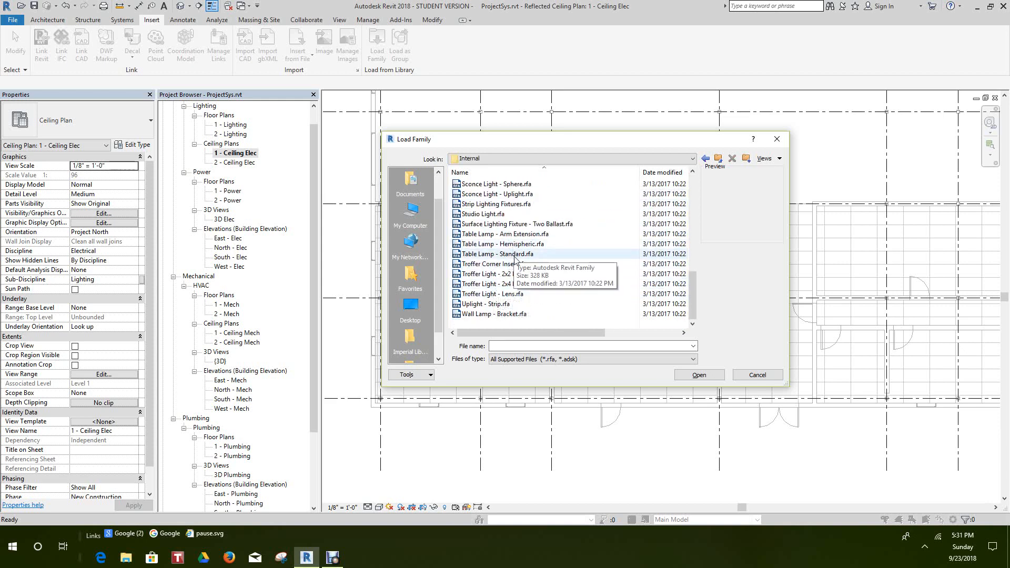
{"action": "left_click", "coordinate": [512, 289]}
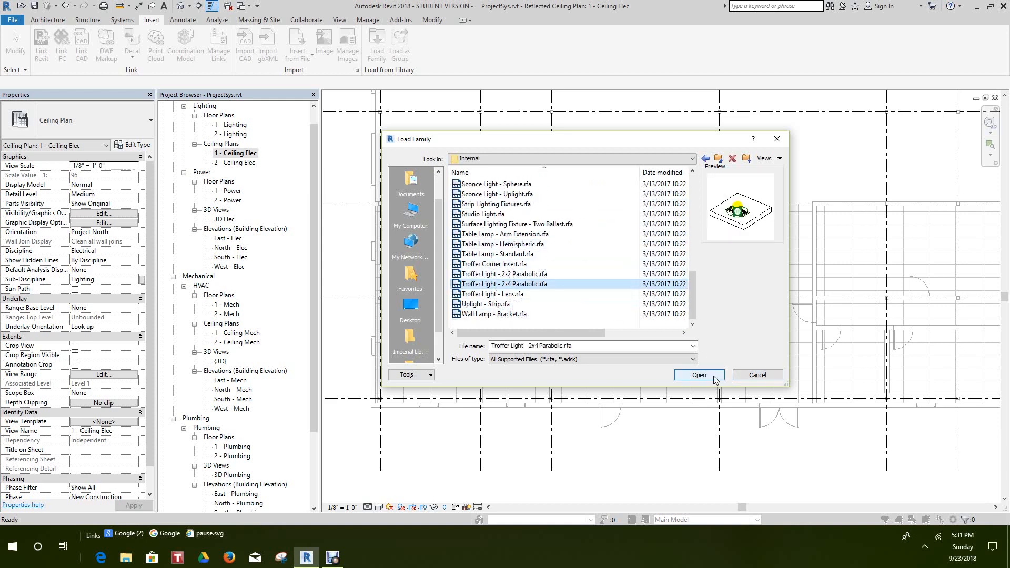
{"action": "left_click", "coordinate": [699, 375]}
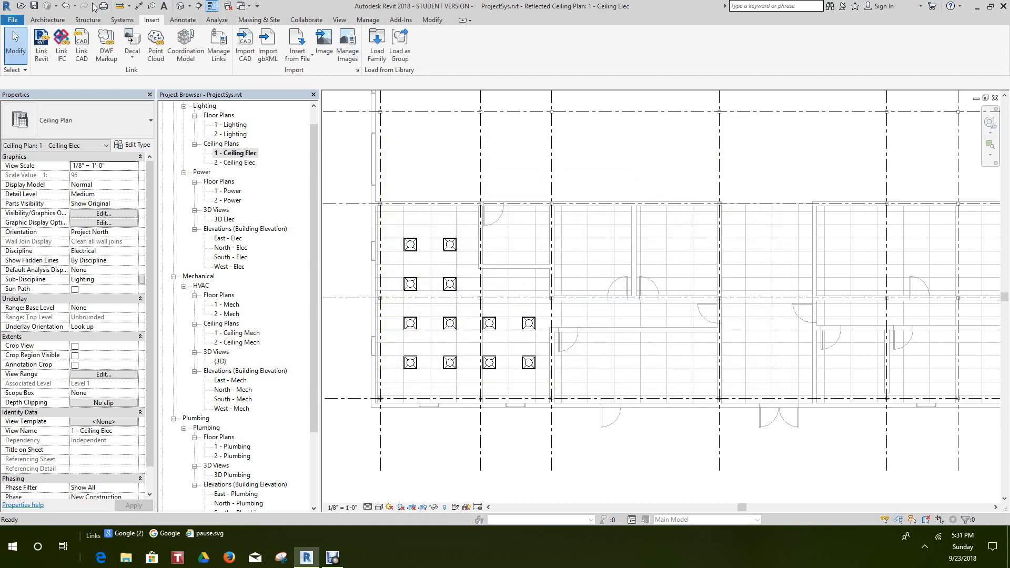
Step: Place a 2x4 parabolic troffer light on the ceiling face of the small room adjoining the office's upper right corner
{"action": "left_click", "coordinate": [120, 20]}
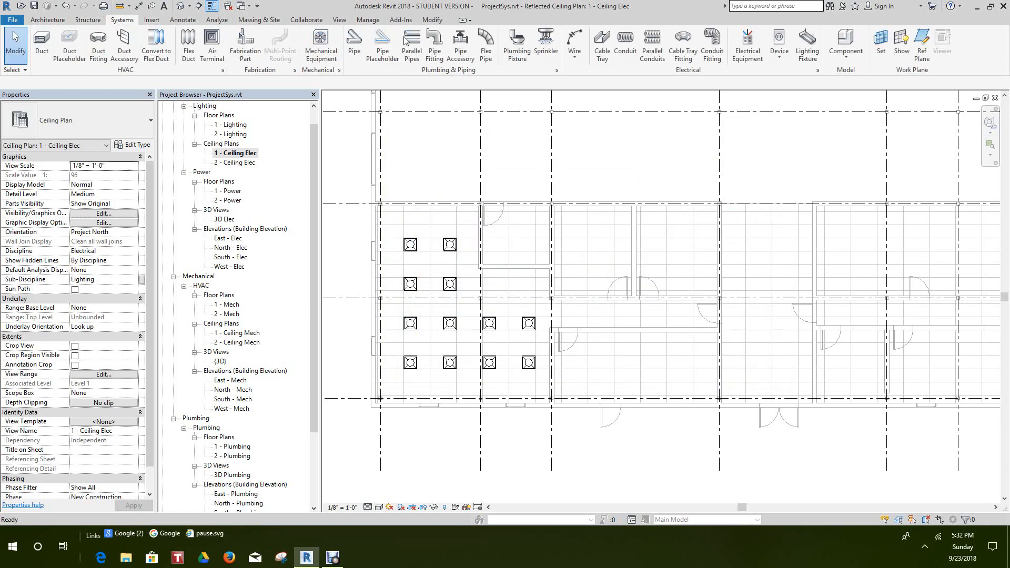
{"action": "left_click", "coordinate": [806, 53]}
{"action": "scroll", "coordinate": [515, 273], "scroll_direction": "up", "scroll_amount": 2}
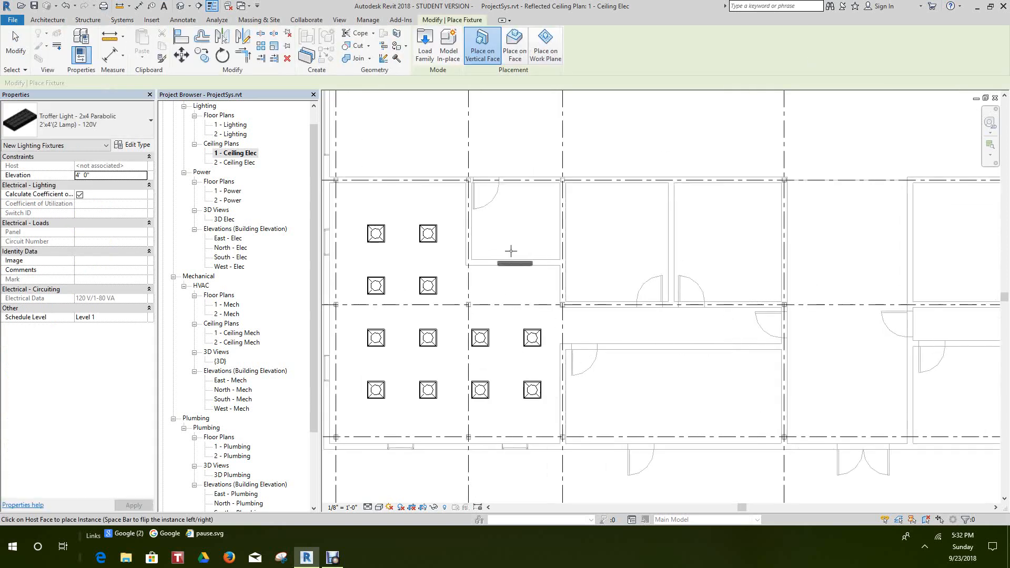
{"action": "left_click", "coordinate": [513, 47]}
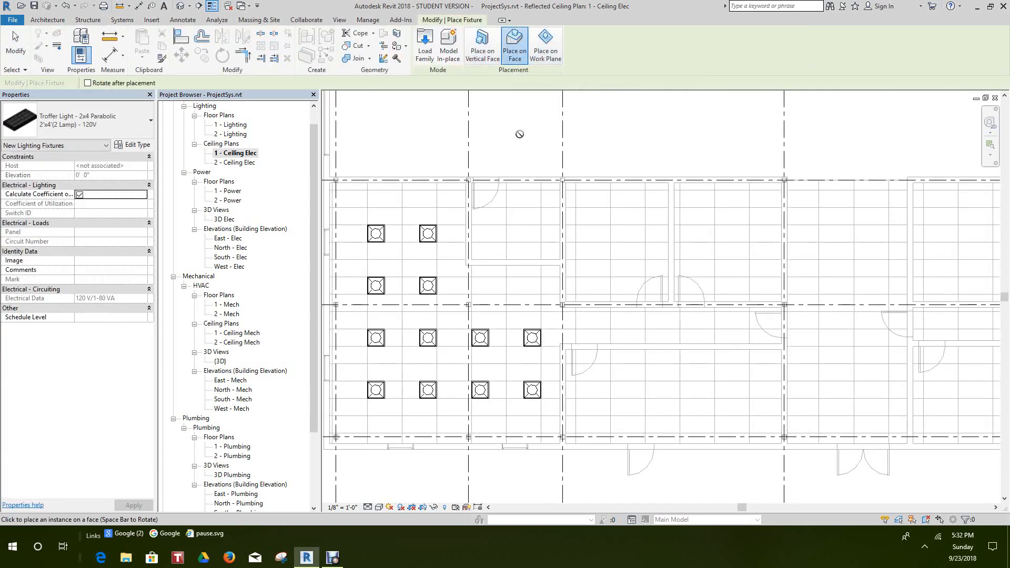
{"action": "scroll", "coordinate": [515, 236], "scroll_direction": "up", "scroll_amount": 2}
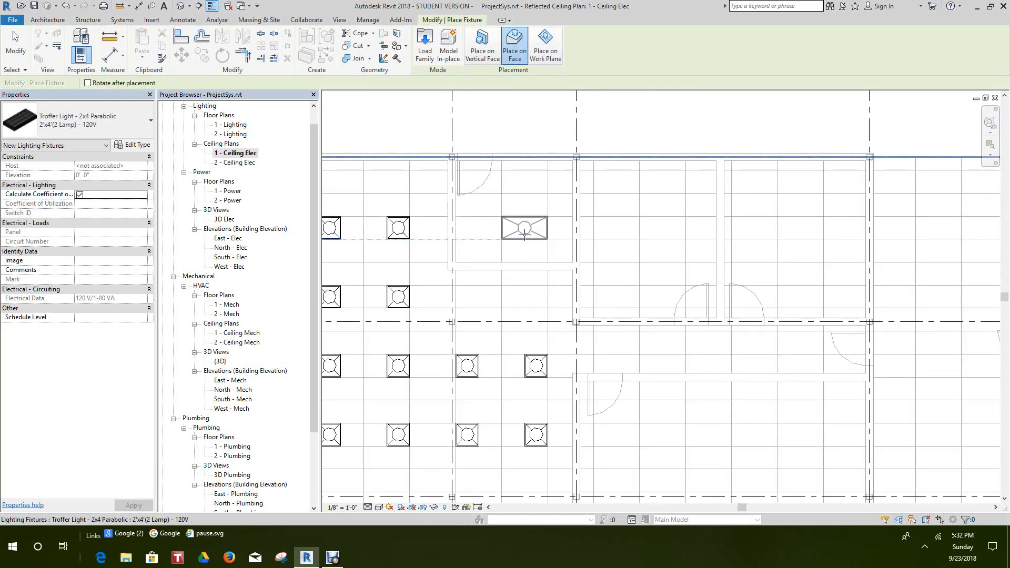
{"action": "left_click", "coordinate": [524, 235]}
{"action": "scroll", "coordinate": [525, 235], "scroll_direction": "up", "scroll_amount": 3}
{"action": "scroll", "coordinate": [651, 239], "scroll_direction": "down", "scroll_amount": 3}
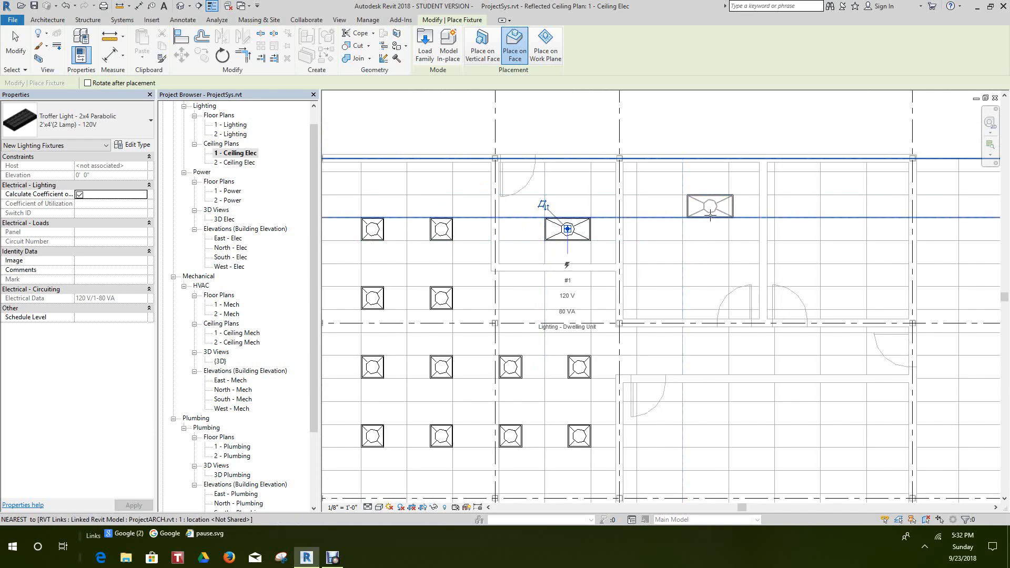
Step: Place two 2x4 troffer lights in the lower room right of the office, in line with the fourth row of lights, and end placement
{"action": "scroll", "coordinate": [709, 217], "scroll_direction": "down", "scroll_amount": 2}
{"action": "scroll", "coordinate": [737, 323], "scroll_direction": "down", "scroll_amount": 1}
{"action": "middle_click_drag", "start_coordinate": [736, 321], "coordinate": [694, 247]}
{"action": "scroll", "coordinate": [674, 306], "scroll_direction": "up", "scroll_amount": 1}
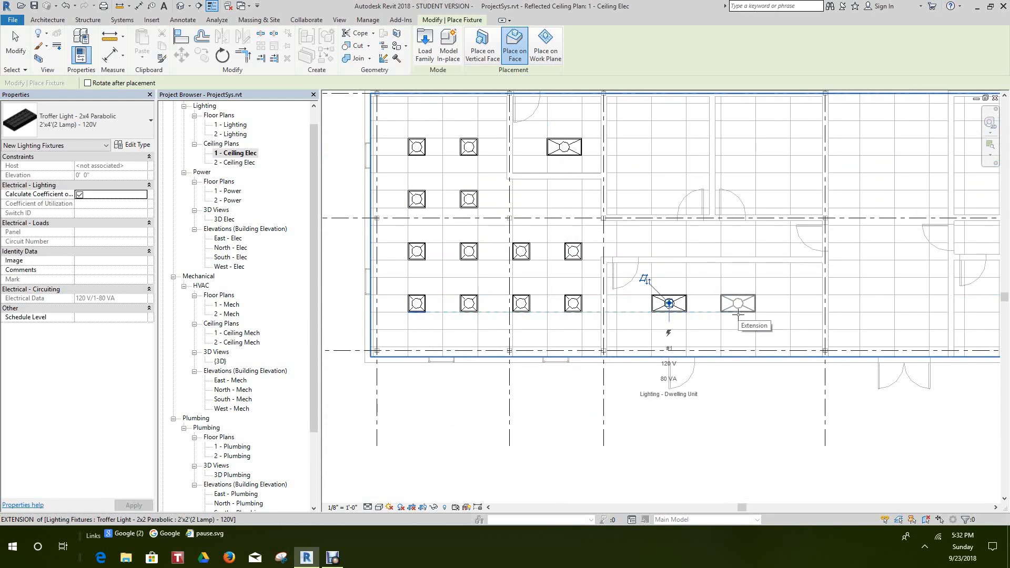
{"action": "left_click", "coordinate": [738, 314]}
{"action": "middle_click_drag", "start_coordinate": [769, 319], "coordinate": [623, 307]}
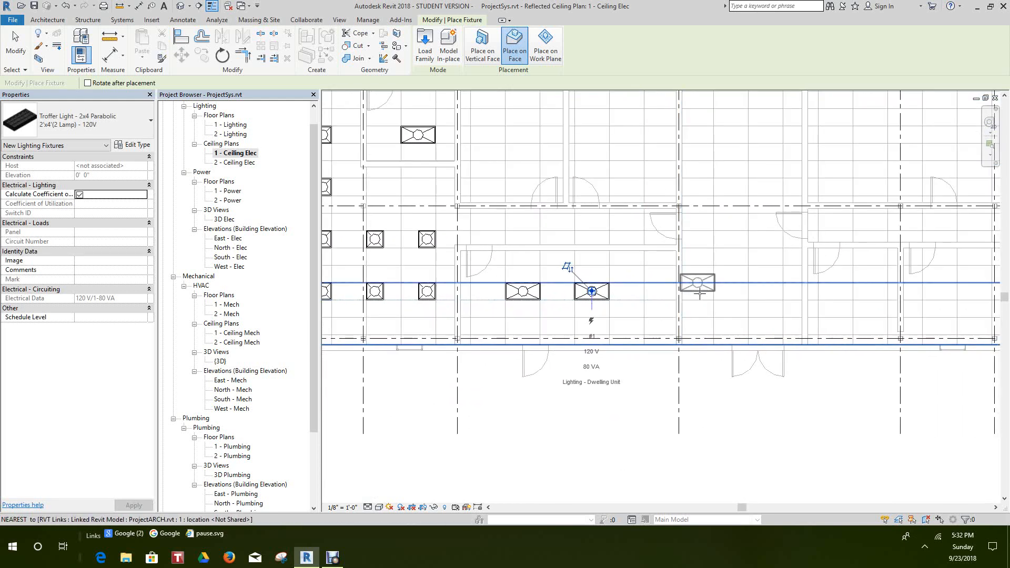
{"action": "middle_click_drag", "start_coordinate": [723, 304], "coordinate": [740, 313]}
{"action": "scroll", "coordinate": [735, 310], "scroll_direction": "down", "scroll_amount": 1}
{"action": "scroll", "coordinate": [722, 296], "scroll_direction": "down", "scroll_amount": 1}
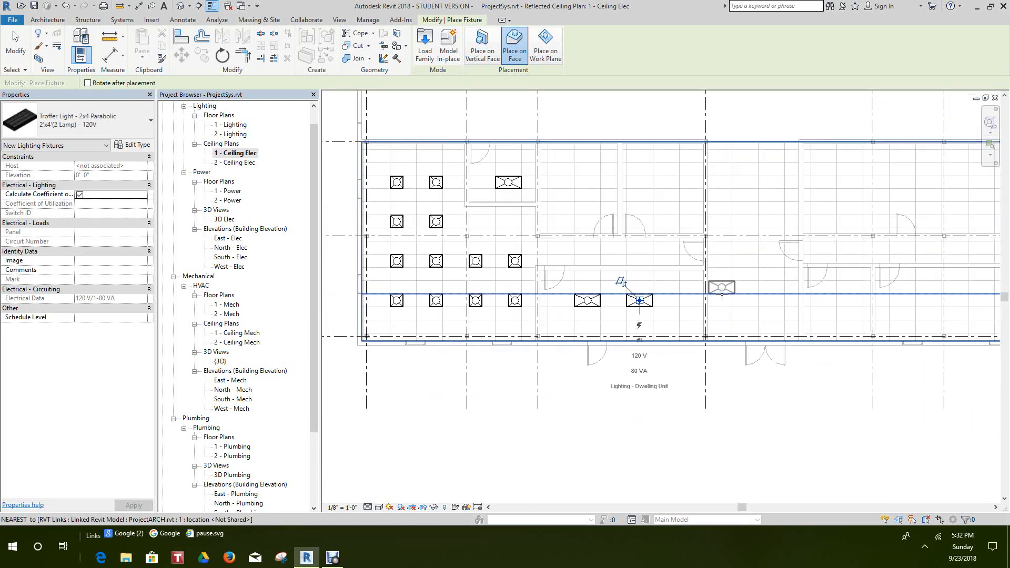
{"action": "right_click", "coordinate": [722, 292]}
{"action": "left_click", "coordinate": [734, 299]}
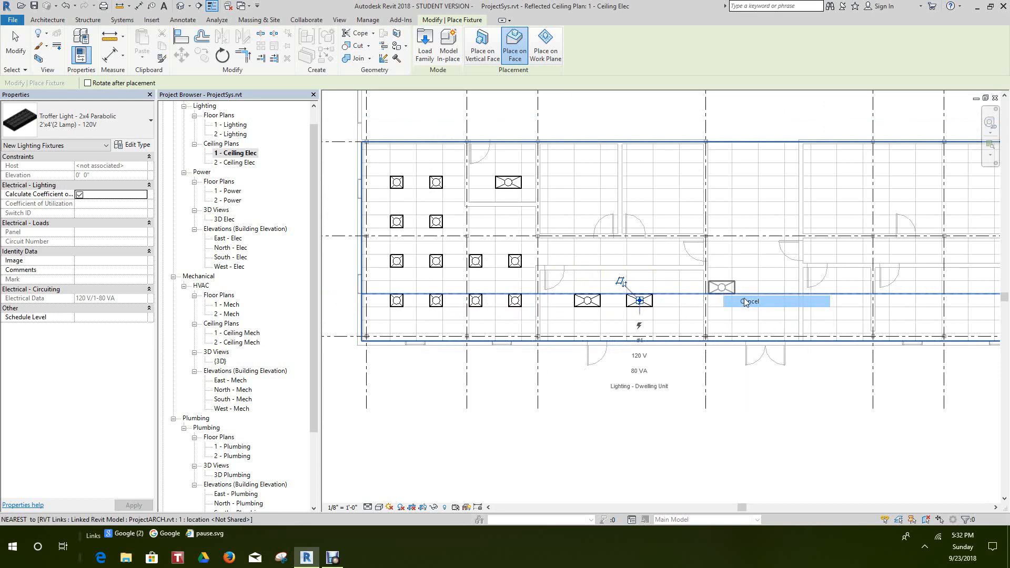
{"action": "scroll", "coordinate": [661, 299], "scroll_direction": "up", "scroll_amount": 1}
{"action": "scroll", "coordinate": [579, 297], "scroll_direction": "up", "scroll_amount": 2}
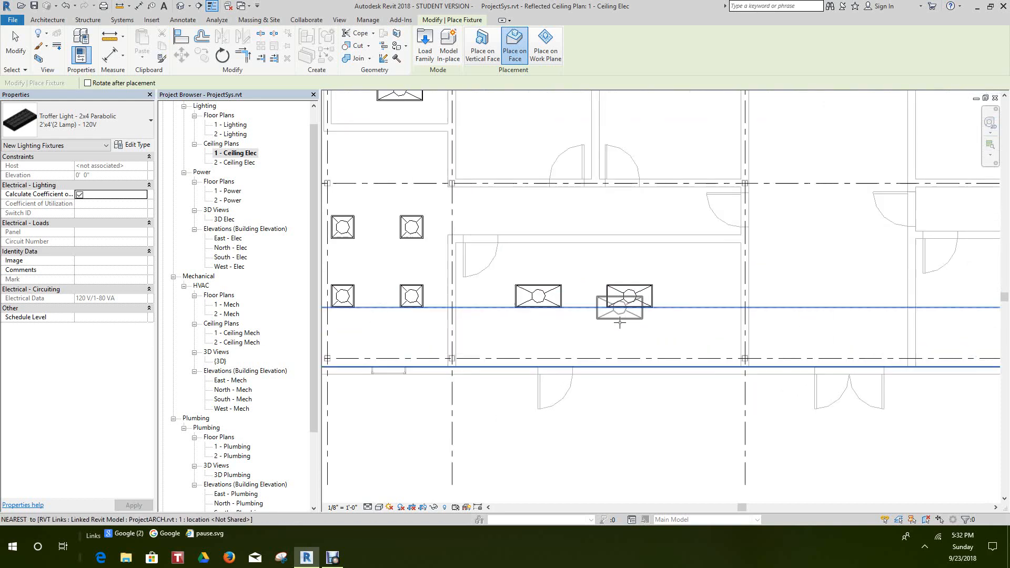
{"action": "right_click", "coordinate": [605, 266]}
{"action": "left_click", "coordinate": [634, 273]}
{"action": "scroll", "coordinate": [529, 274], "scroll_direction": "up", "scroll_amount": 1}
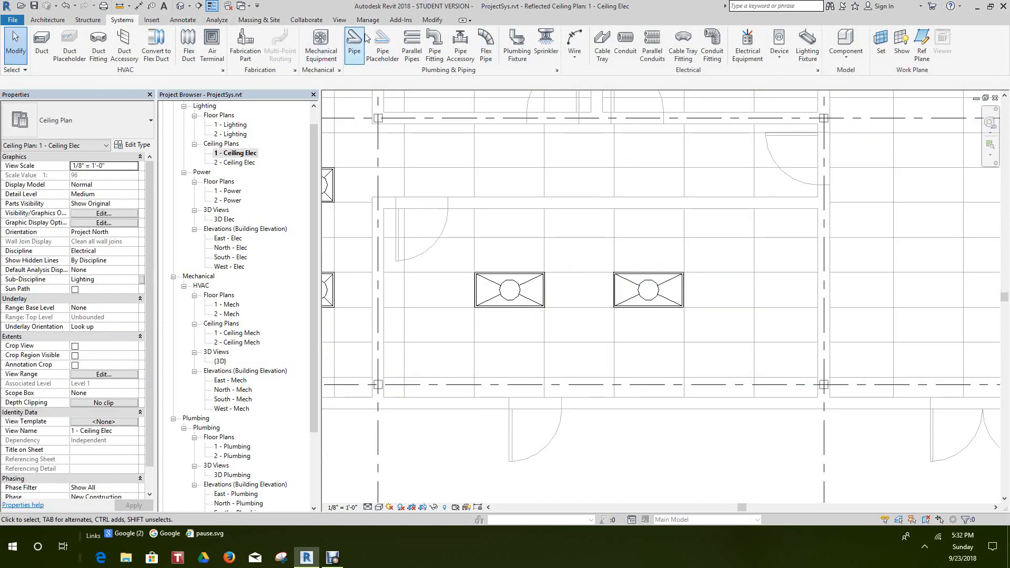
Step: Align the lower edges of both 2x4 troffer lights in the lower room with the horizontal grid line one row below, then end aligning
{"action": "left_click", "coordinate": [432, 21]}
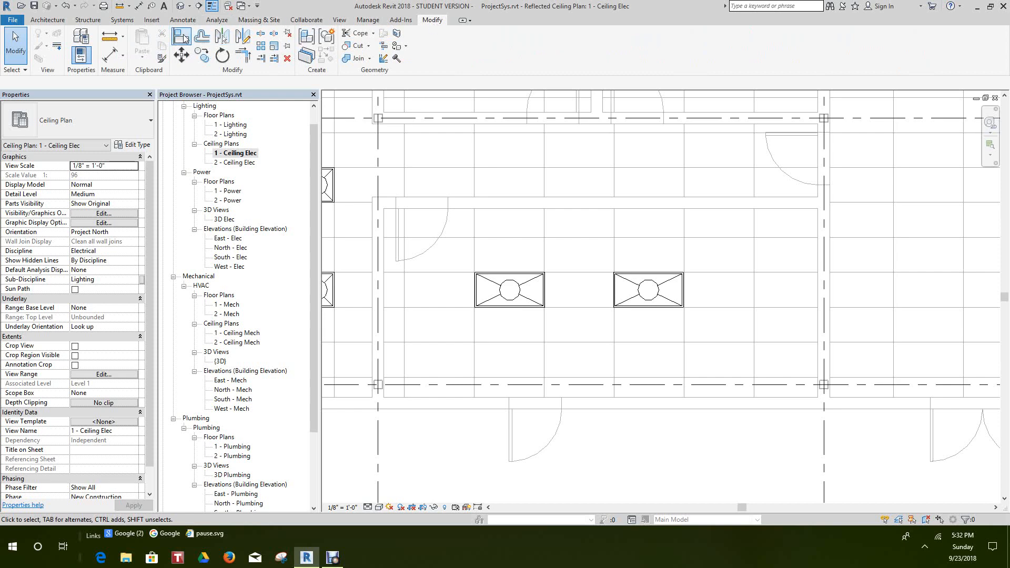
{"action": "left_click", "coordinate": [184, 38]}
{"action": "left_click", "coordinate": [505, 343]}
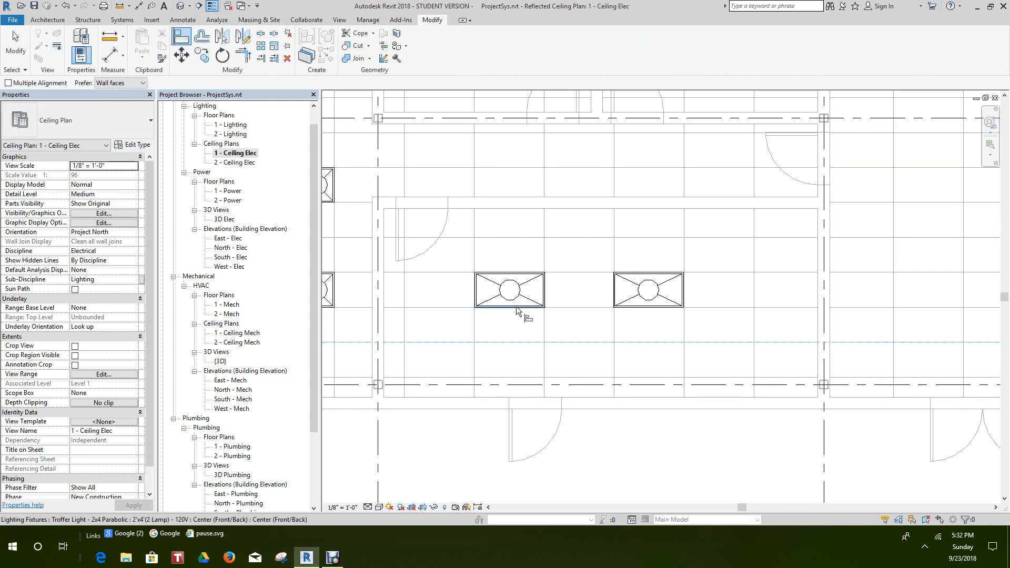
{"action": "left_click", "coordinate": [516, 306]}
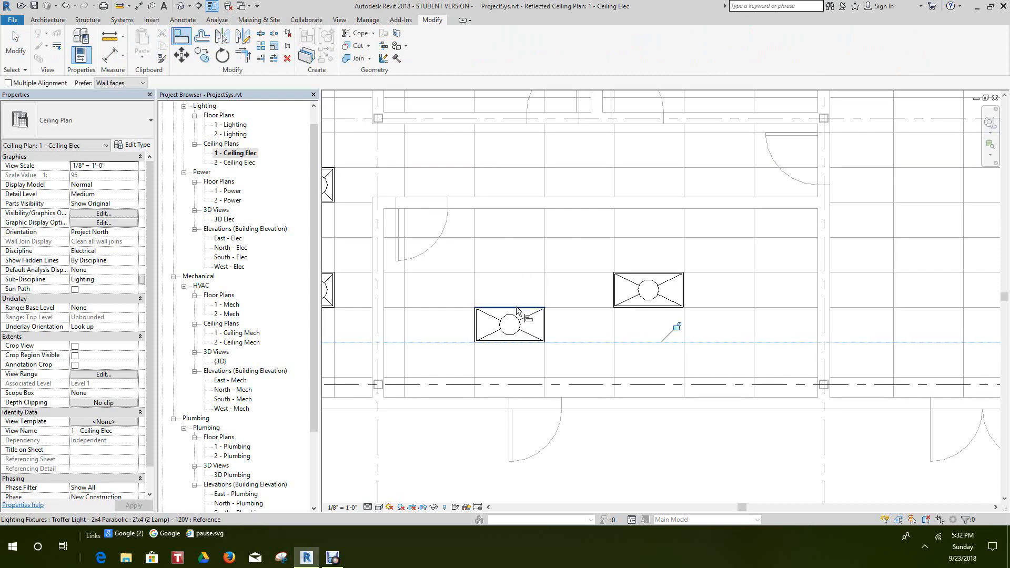
{"action": "left_click", "coordinate": [653, 310]}
{"action": "scroll", "coordinate": [630, 418], "scroll_direction": "down", "scroll_amount": 2}
{"action": "middle_click_drag", "start_coordinate": [630, 417], "coordinate": [623, 353]}
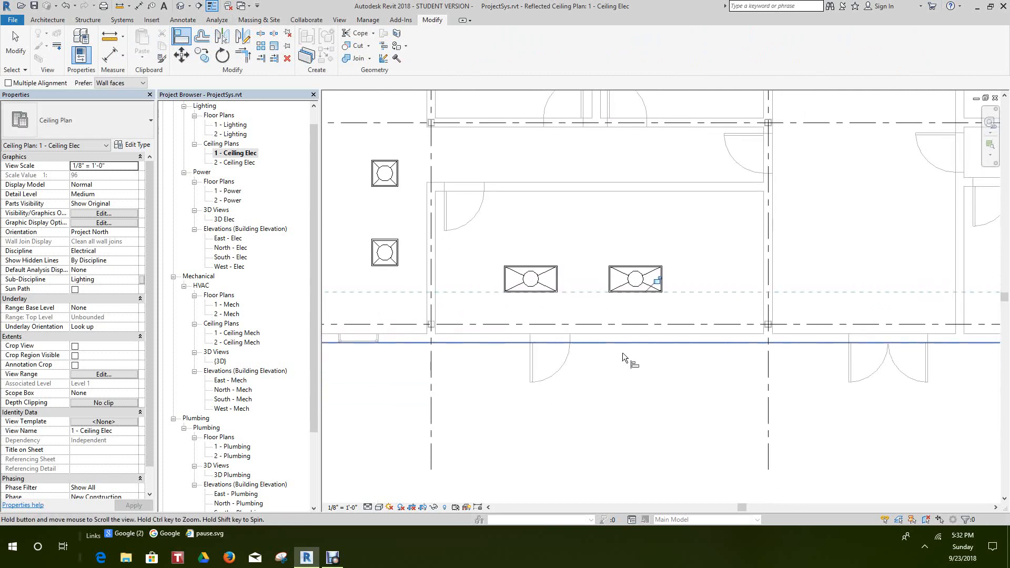
{"action": "scroll", "coordinate": [623, 353], "scroll_direction": "down", "scroll_amount": 1}
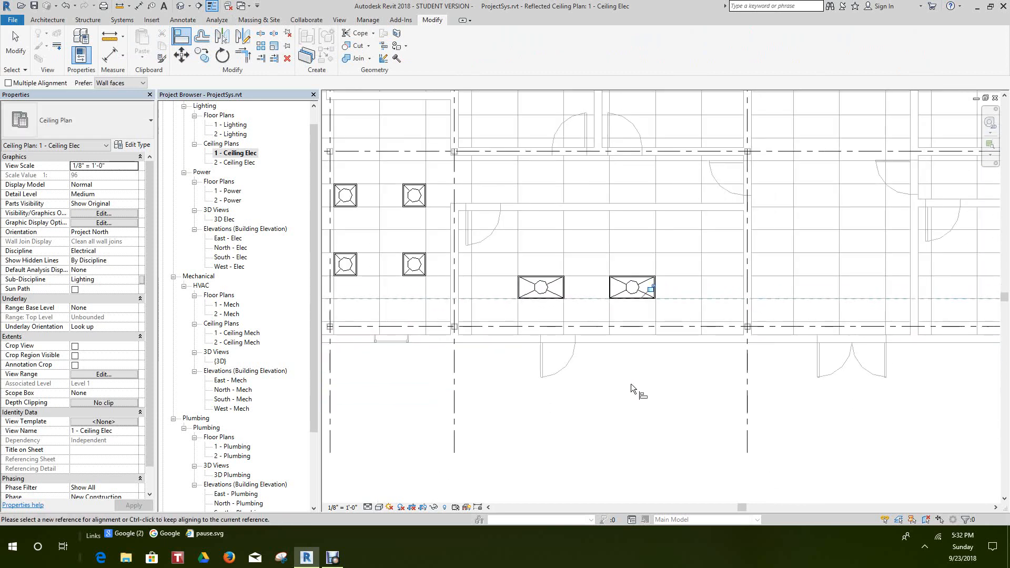
{"action": "right_click", "coordinate": [631, 384]}
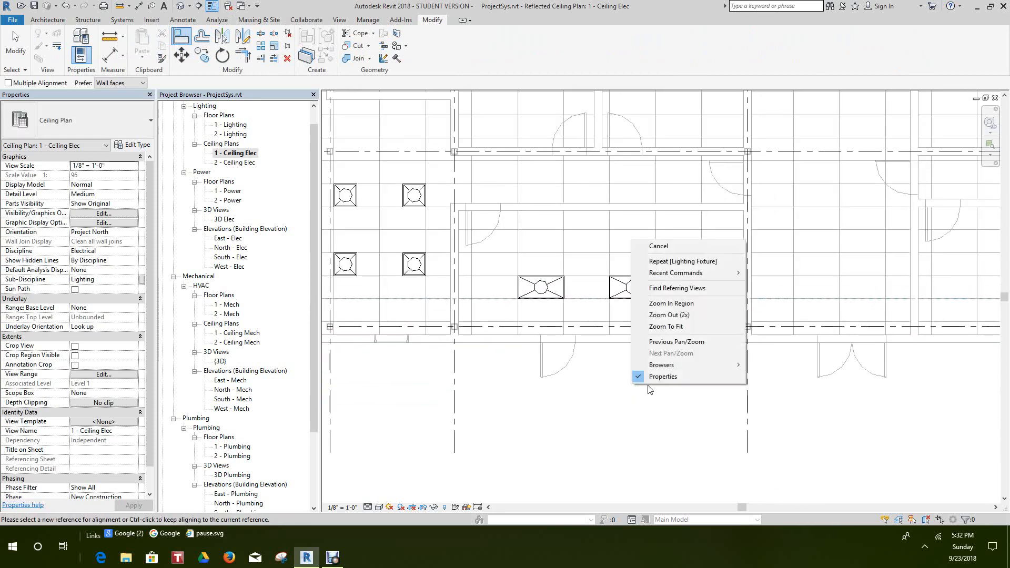
{"action": "left_click", "coordinate": [674, 246]}
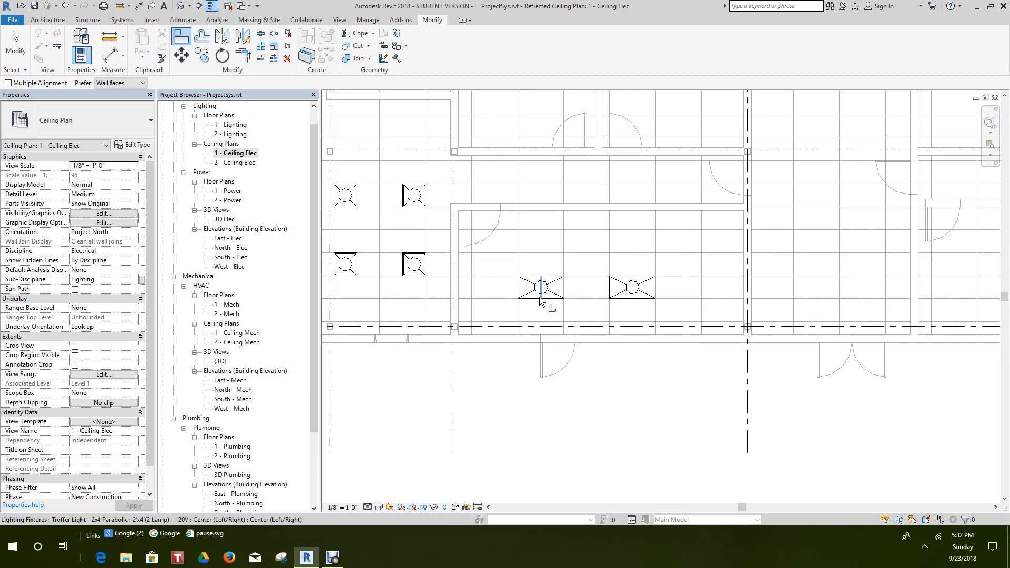
Step: Copy both 2x4 troffer lights in the lower room straight up by two ceiling-grid rows
{"action": "left_click", "coordinate": [205, 59]}
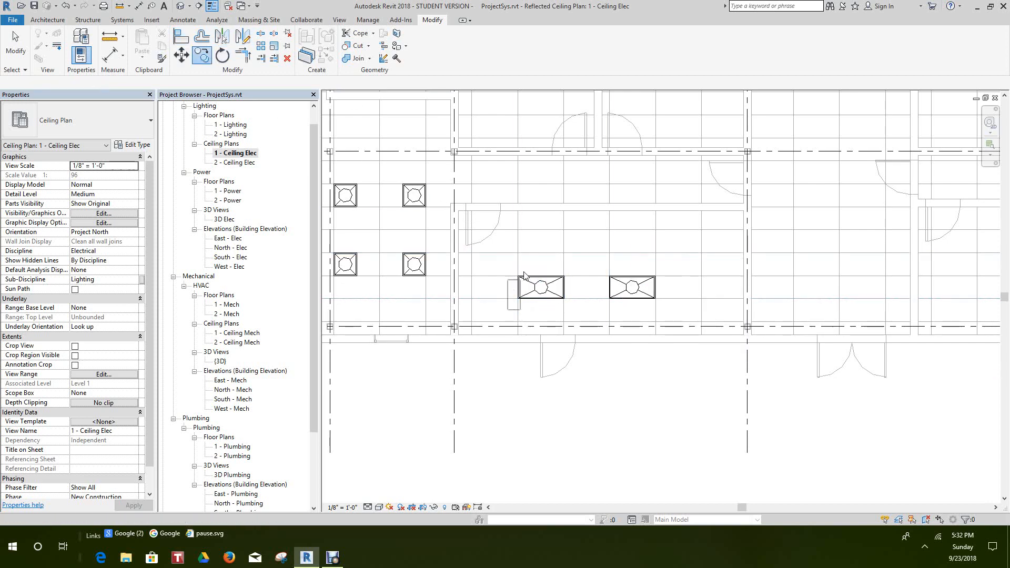
{"action": "left_click_drag", "start_coordinate": [658, 285], "coordinate": [678, 266]}
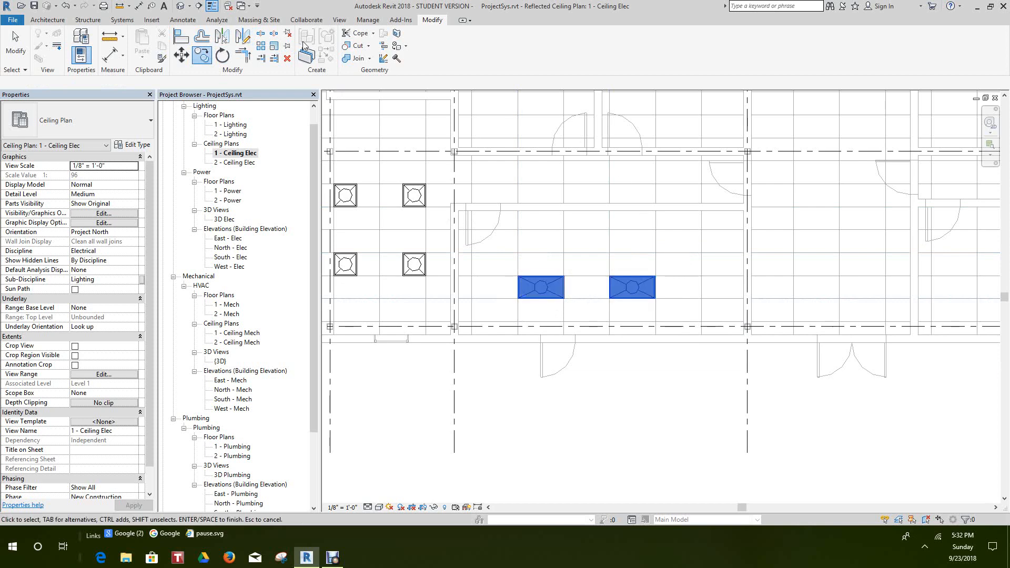
{"action": "key", "text": "Return"}
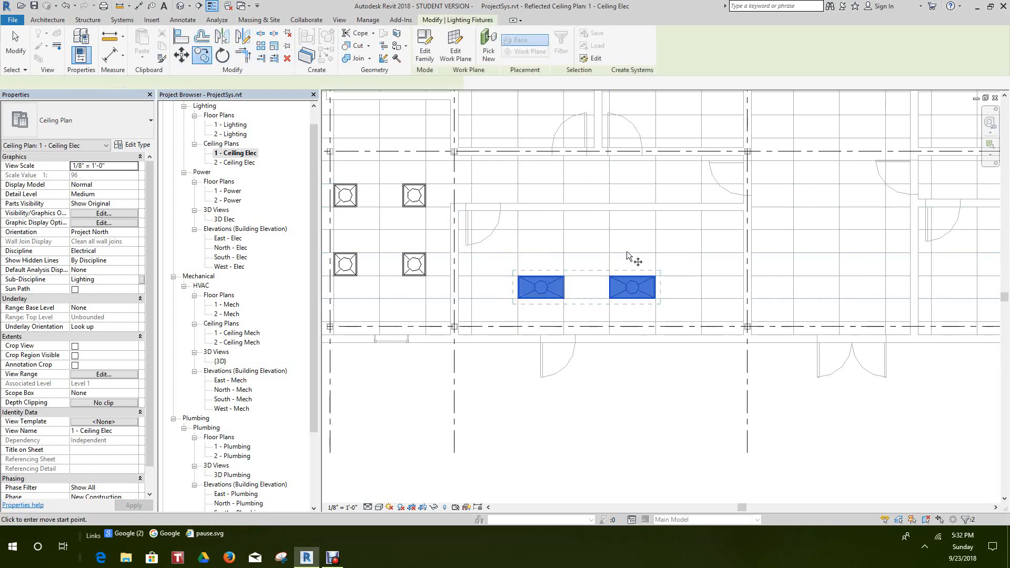
{"action": "left_click", "coordinate": [655, 277]}
{"action": "left_click", "coordinate": [656, 230]}
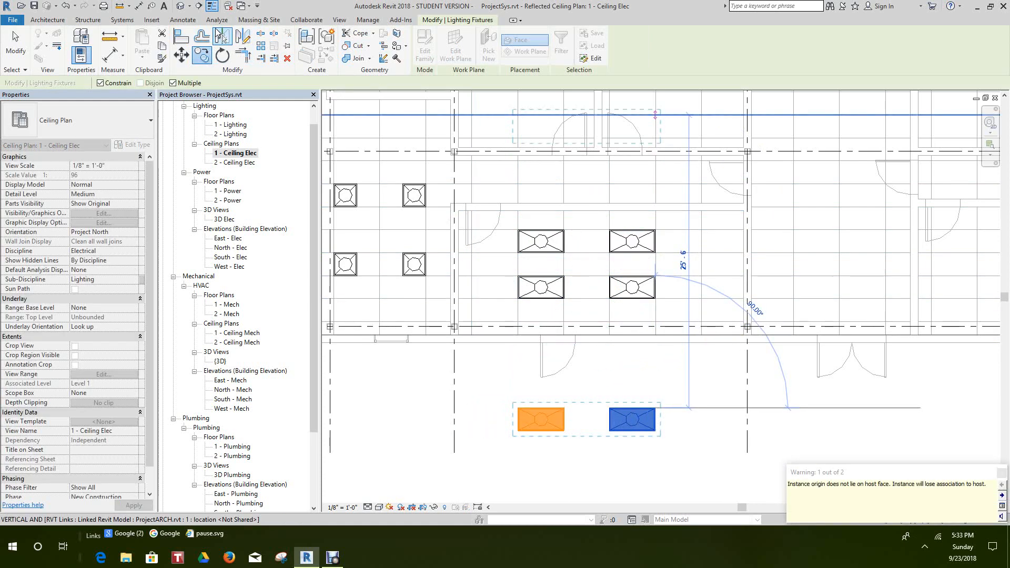
Step: Undo the stray copy of the two 2x4 troffer lights below the building and end the copying
{"action": "left_click", "coordinate": [67, 7]}
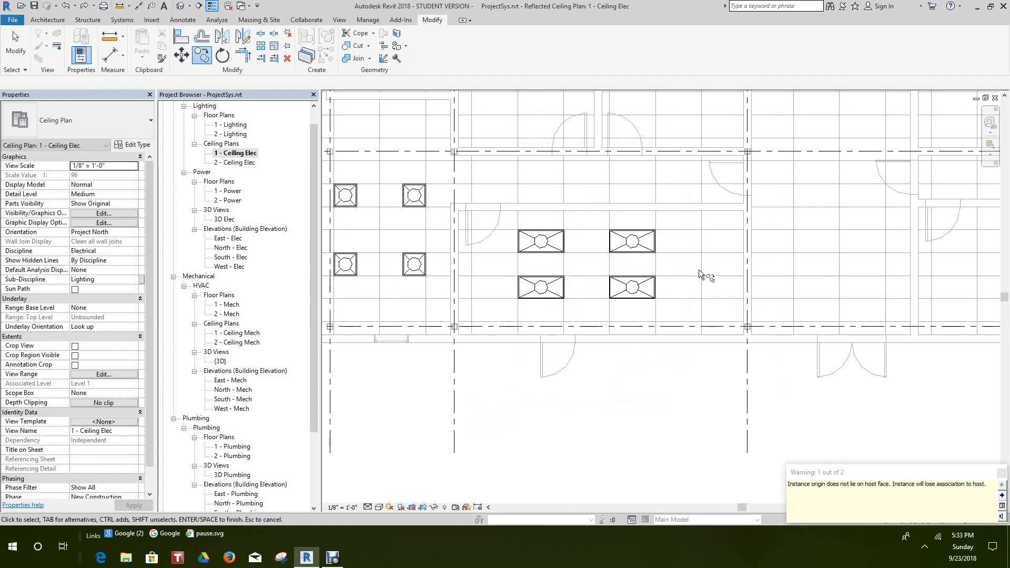
{"action": "scroll", "coordinate": [707, 368], "scroll_direction": "down", "scroll_amount": 2}
{"action": "scroll", "coordinate": [712, 409], "scroll_direction": "down", "scroll_amount": 3}
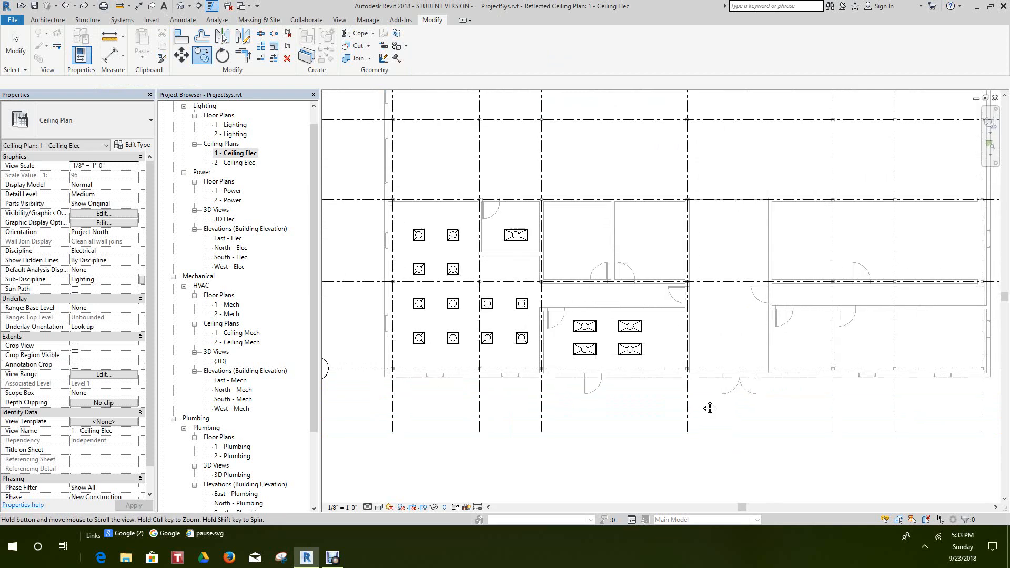
{"action": "middle_click_drag", "start_coordinate": [710, 408], "coordinate": [682, 380]}
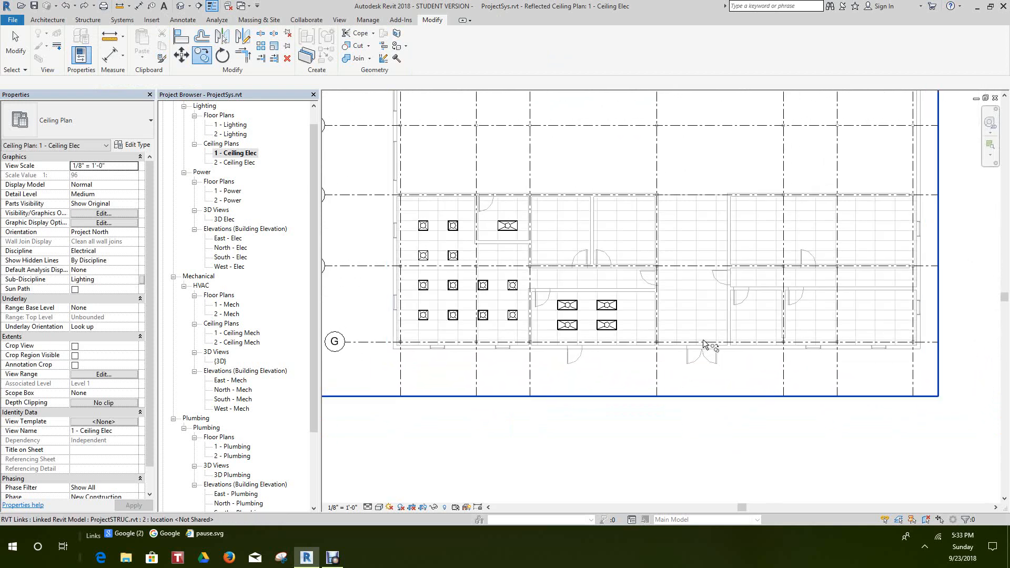
{"action": "scroll", "coordinate": [739, 313], "scroll_direction": "down", "scroll_amount": 1}
{"action": "middle_click_drag", "start_coordinate": [740, 313], "coordinate": [702, 311]}
{"action": "scroll", "coordinate": [703, 311], "scroll_direction": "up", "scroll_amount": 1}
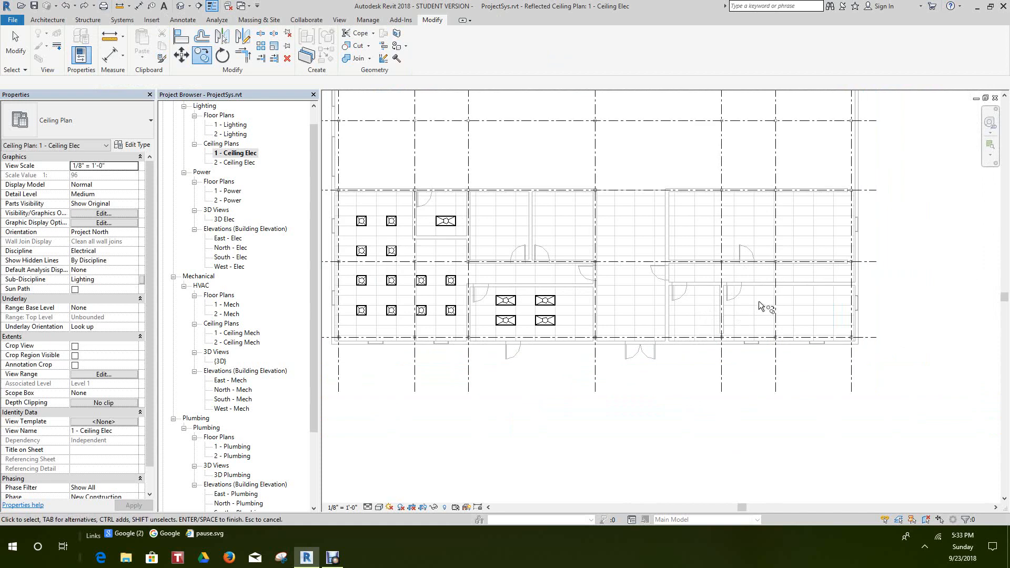
{"action": "scroll", "coordinate": [711, 293], "scroll_direction": "down", "scroll_amount": 1}
{"action": "right_click", "coordinate": [706, 409]}
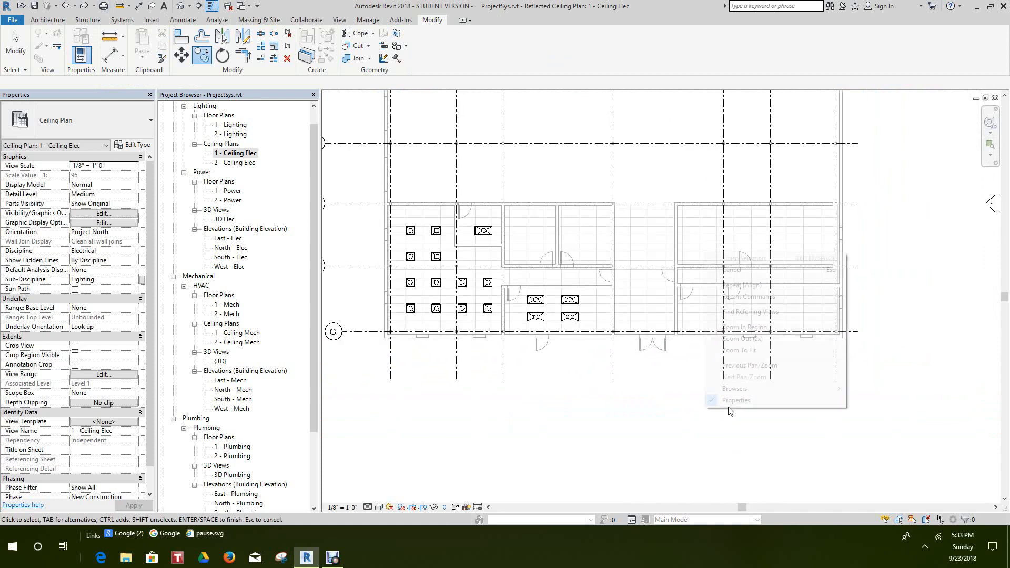
{"action": "left_click", "coordinate": [750, 271]}
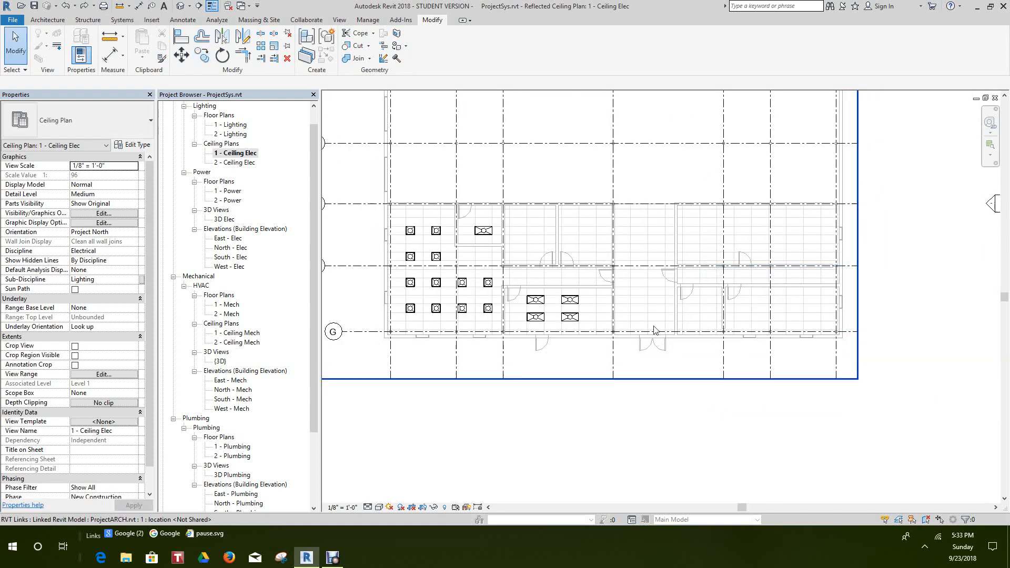
Step: Copy the rightmost 2x2 troffer light in the office's third row horizontally to the far side of the double-door lobby, then end copying
{"action": "scroll", "coordinate": [626, 314], "scroll_direction": "up", "scroll_amount": 1}
{"action": "left_click", "coordinate": [465, 277]}
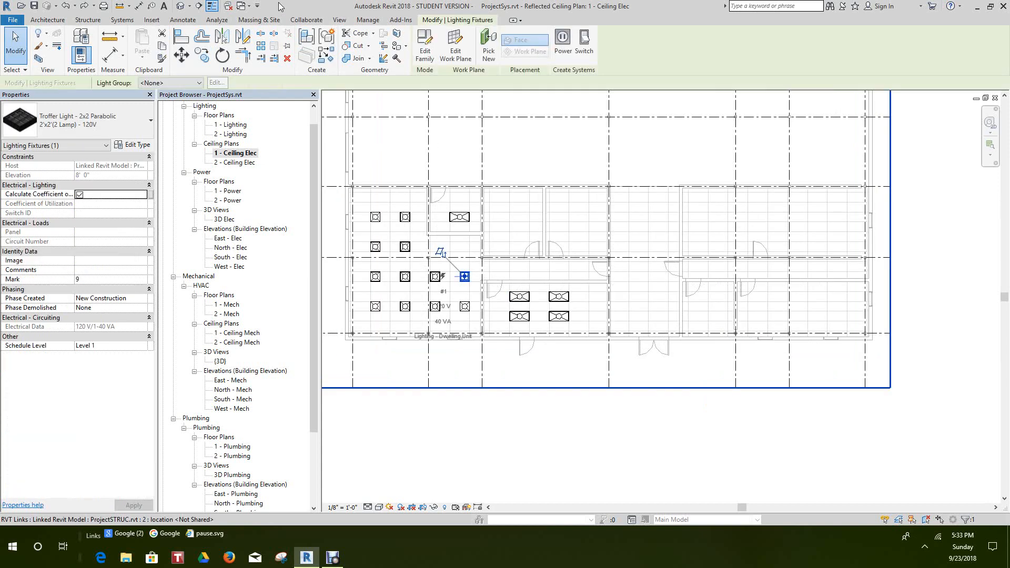
{"action": "left_click", "coordinate": [202, 54]}
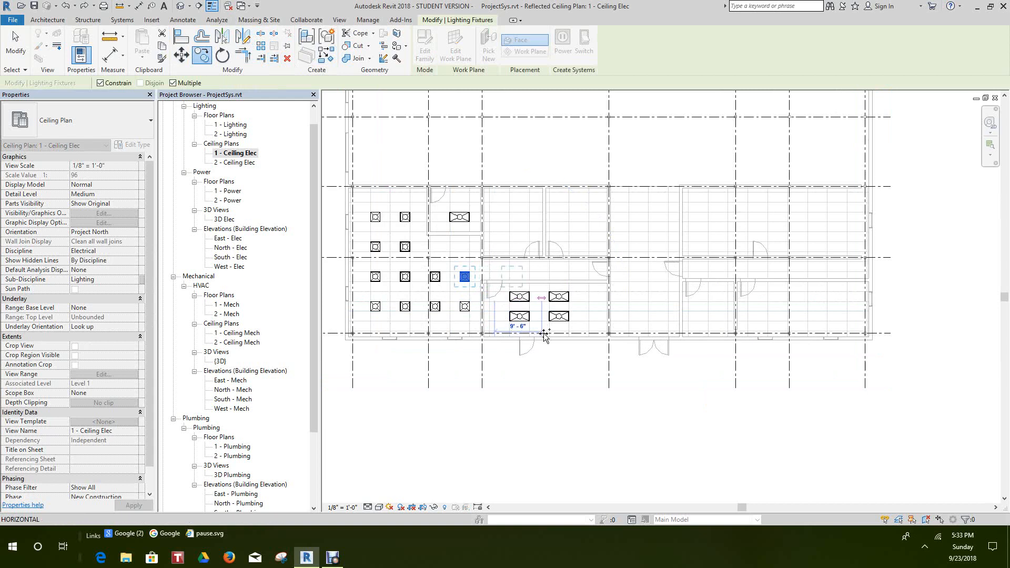
{"action": "scroll", "coordinate": [669, 346], "scroll_direction": "up", "scroll_amount": 1}
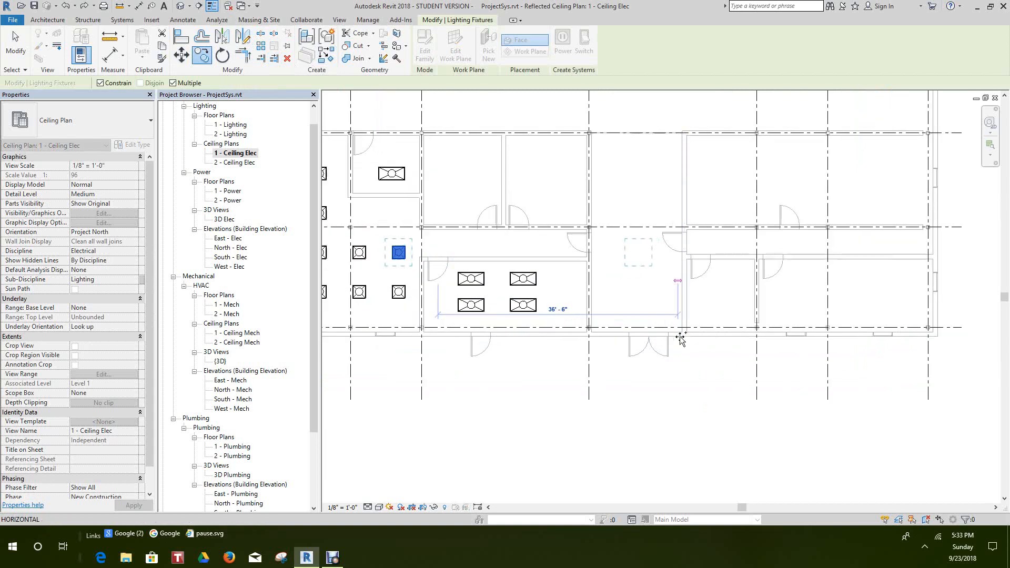
{"action": "left_click", "coordinate": [727, 315]}
{"action": "right_click", "coordinate": [727, 303]}
{"action": "left_click", "coordinate": [753, 315]}
Step: Move the copied 2x2 troffer light into a ceiling-grid cell of the small room right of the double-door lobby
{"action": "scroll", "coordinate": [738, 286], "scroll_direction": "up", "scroll_amount": 2}
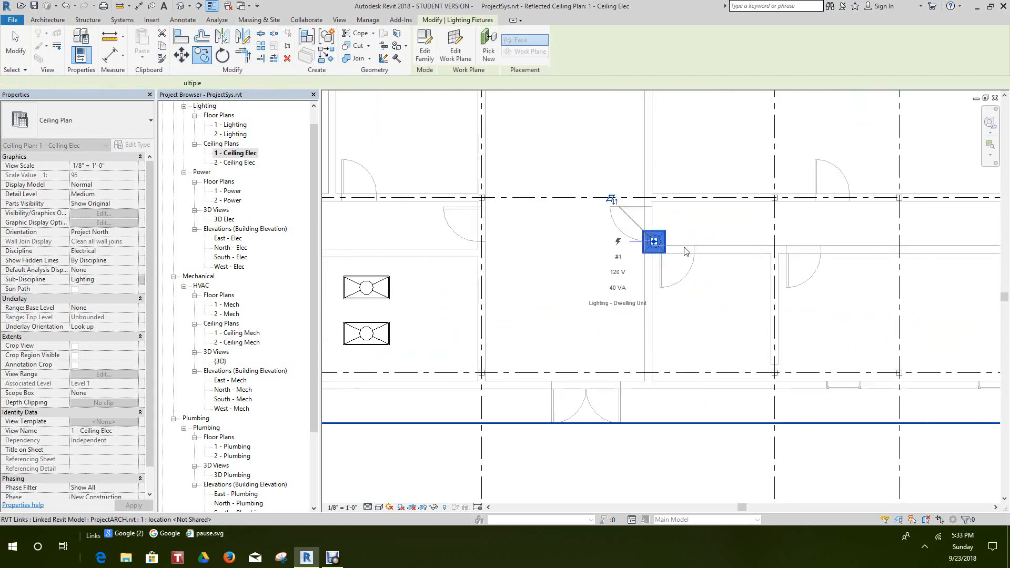
{"action": "mouse_move", "coordinate": [715, 288]}
{"action": "left_mouse_down"}
{"action": "mouse_move", "coordinate": [736, 301]}
{"action": "mouse_move", "coordinate": [733, 292]}
{"action": "left_mouse_up"}
{"action": "left_click", "coordinate": [708, 458]}
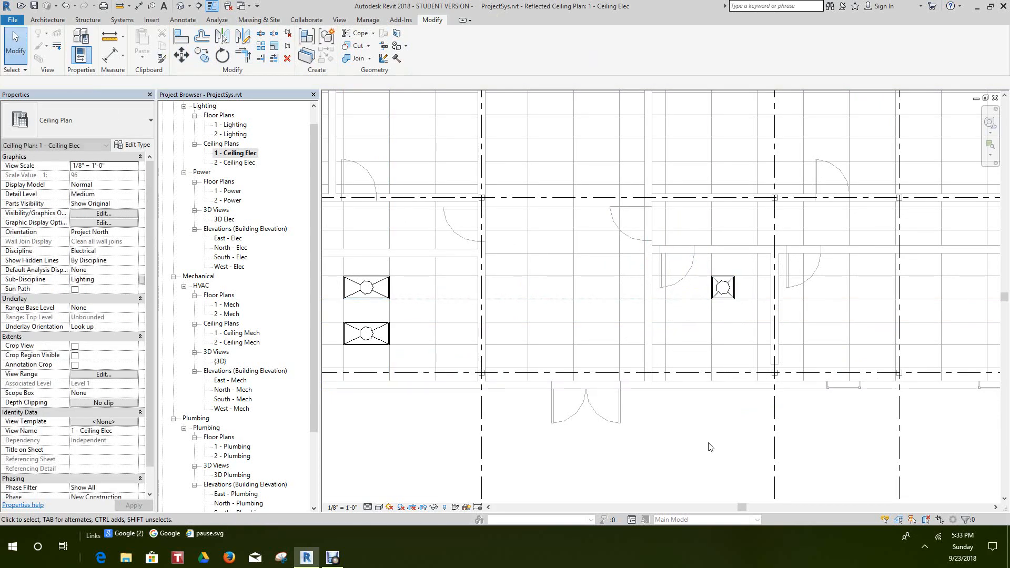
Step: Copy the small room's 2x2 troffer light straight down by two ceiling-grid rows, then end copying and clear the selection
{"action": "scroll", "coordinate": [715, 390], "scroll_direction": "up", "scroll_amount": 2}
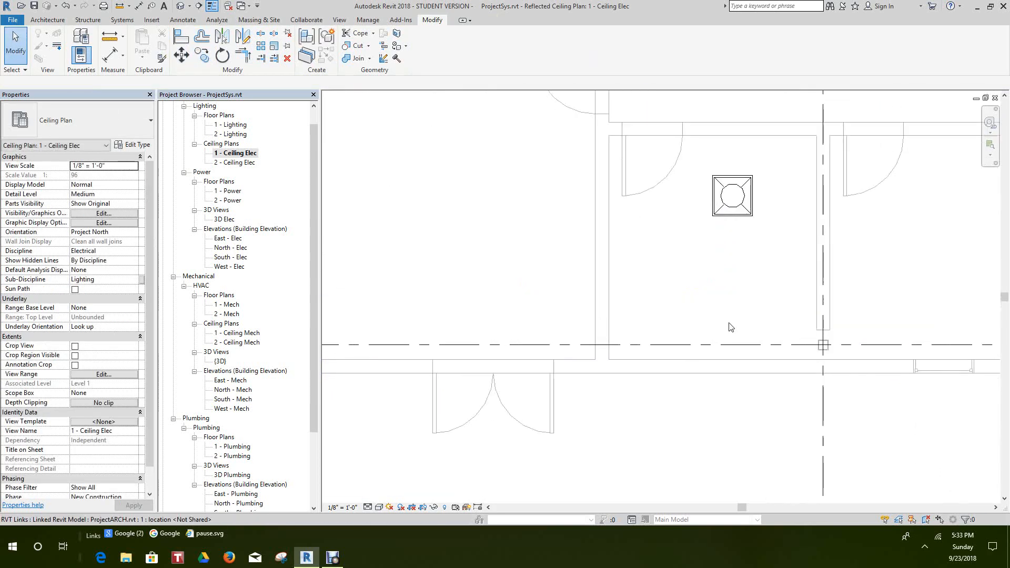
{"action": "left_click", "coordinate": [741, 209]}
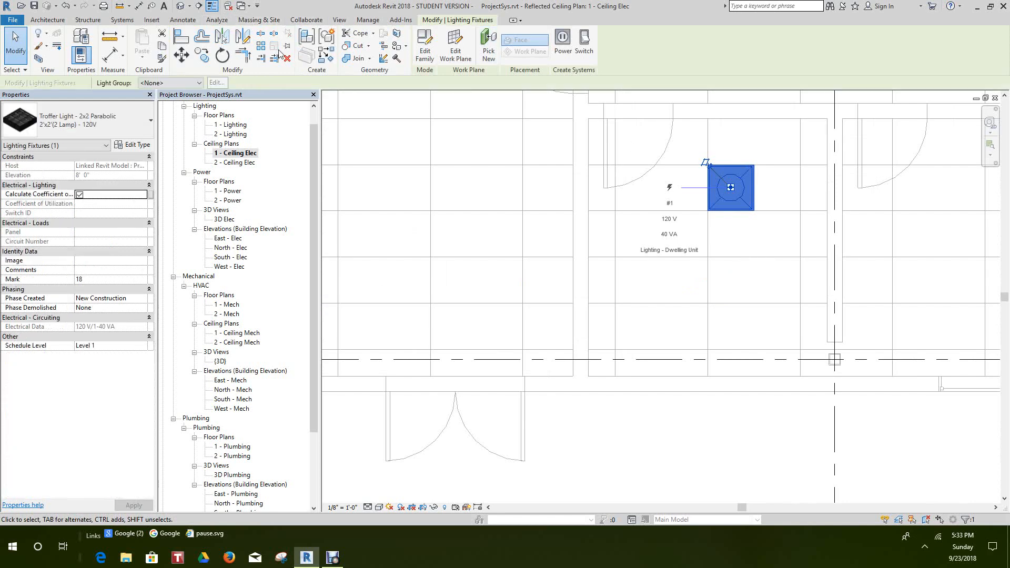
{"action": "left_click", "coordinate": [202, 54]}
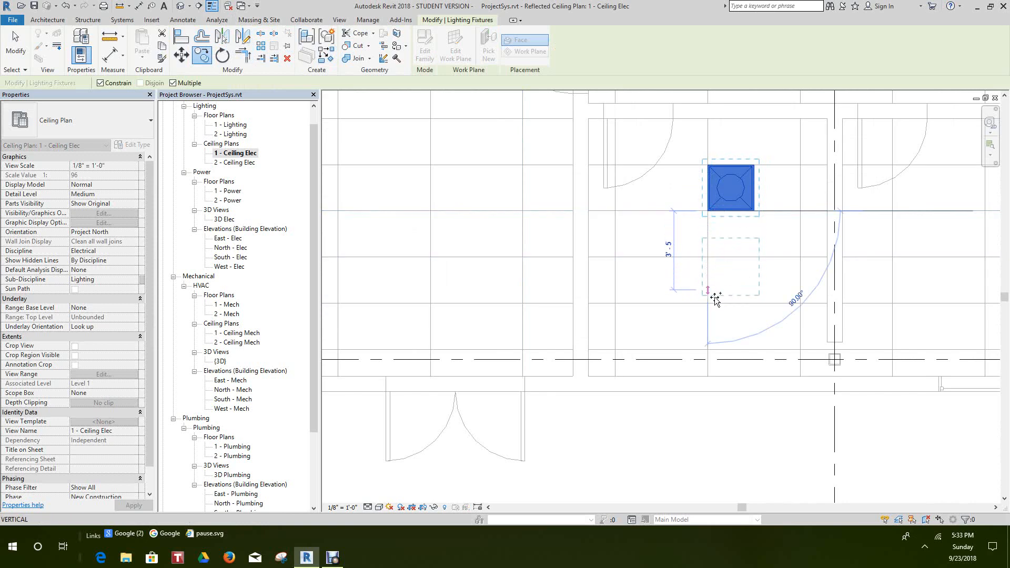
{"action": "left_click", "coordinate": [709, 305]}
{"action": "scroll", "coordinate": [750, 276], "scroll_direction": "down", "scroll_amount": 1}
{"action": "scroll", "coordinate": [751, 281], "scroll_direction": "down", "scroll_amount": 4}
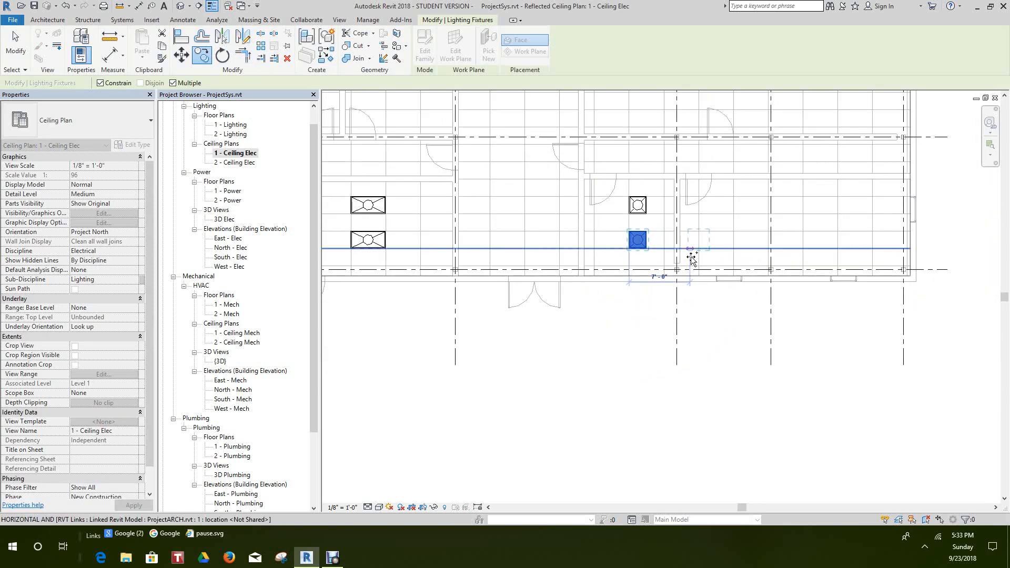
{"action": "right_click", "coordinate": [743, 227]}
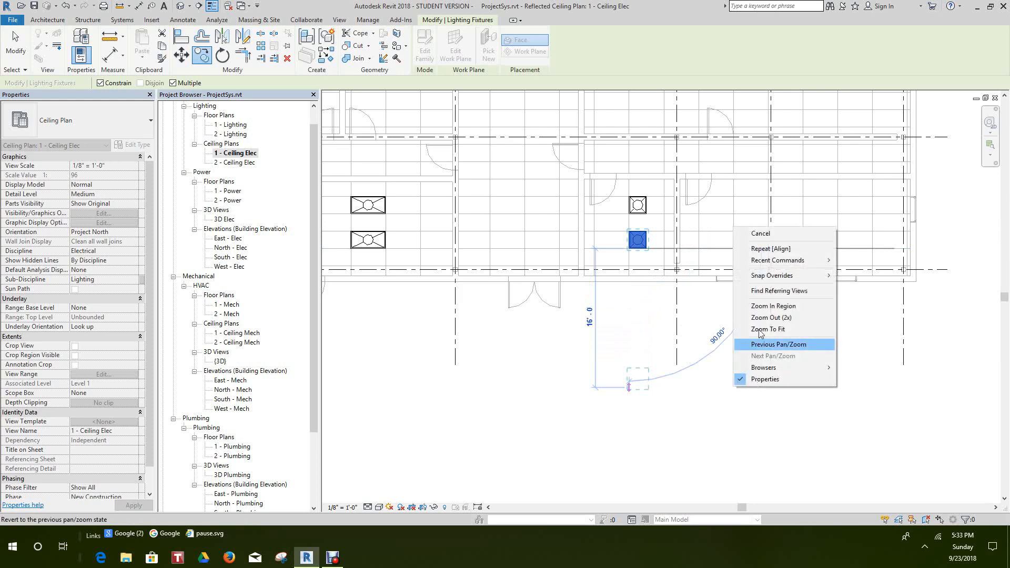
{"action": "left_click", "coordinate": [774, 235]}
{"action": "left_click", "coordinate": [605, 340]}
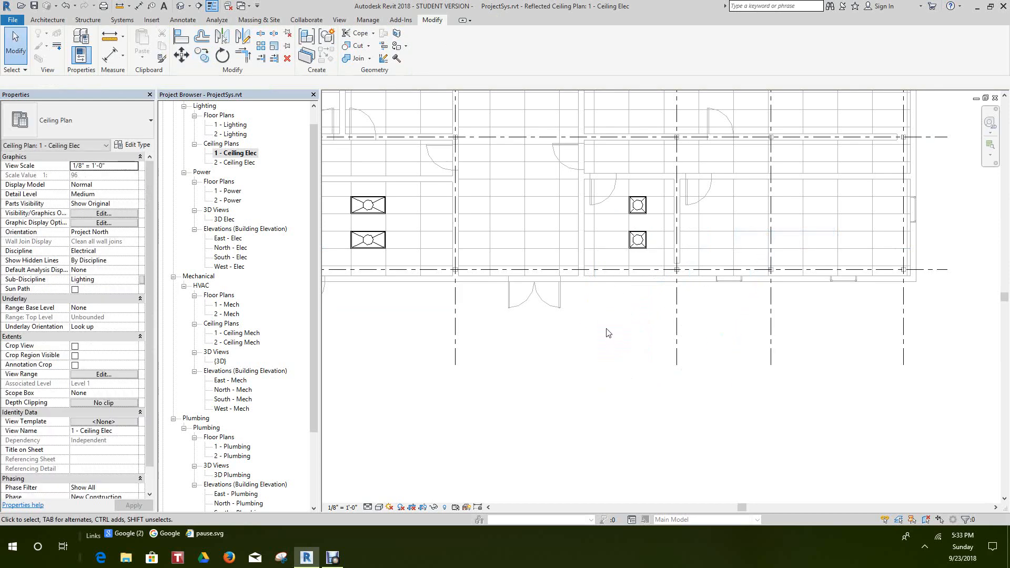
Step: Copy the small room's pair of 2x2 troffer lights horizontally three times into the adjoining lower right room, aligned with the ceiling grid
{"action": "left_click_drag", "start_coordinate": [662, 188], "coordinate": [662, 185]}
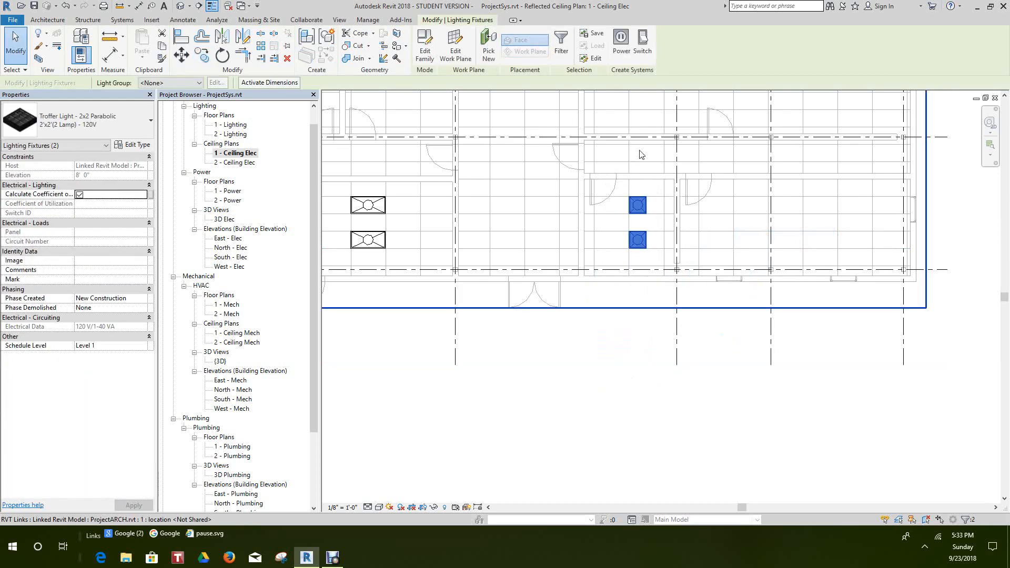
{"action": "left_click", "coordinate": [207, 56]}
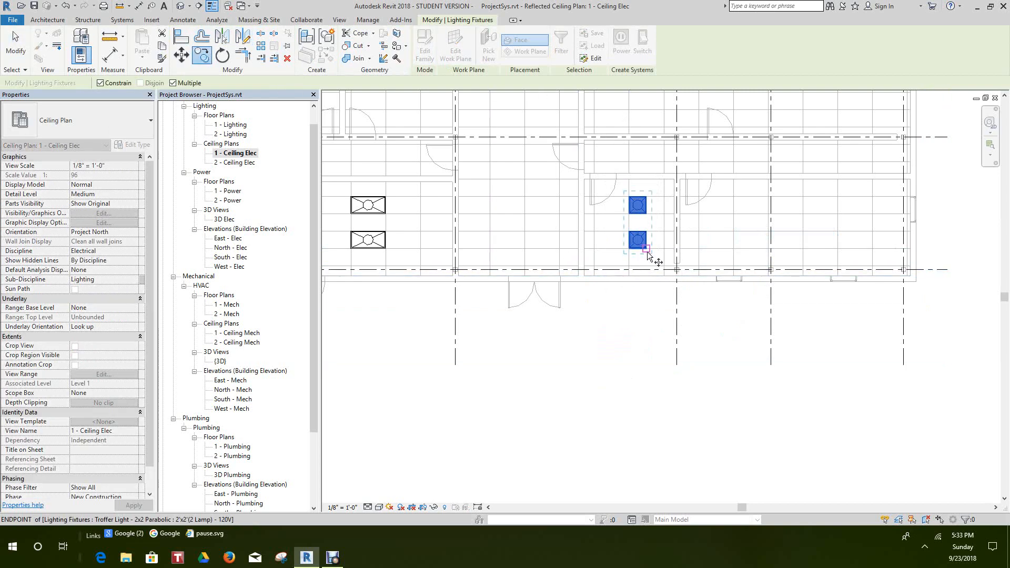
{"action": "left_click", "coordinate": [647, 255]}
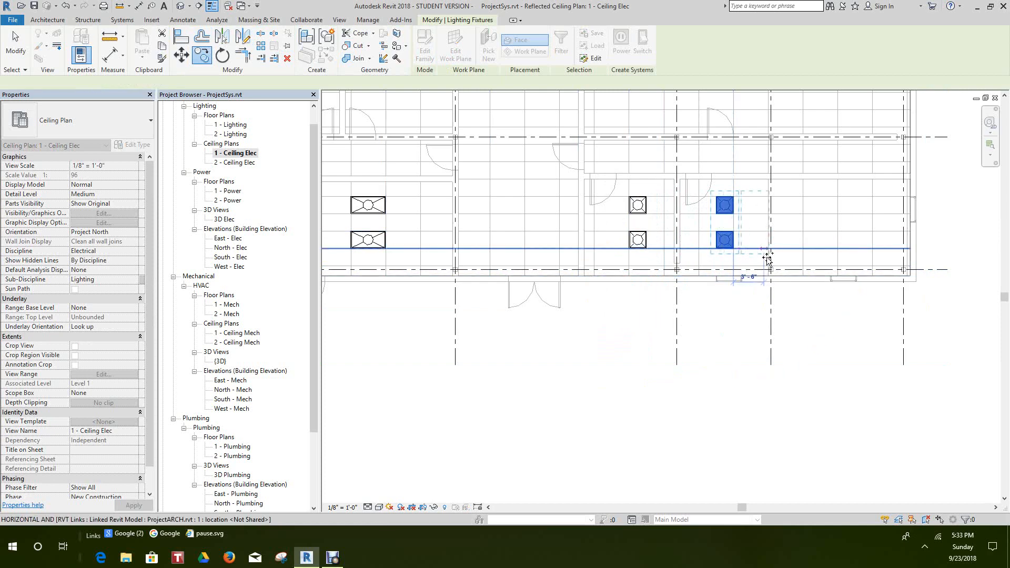
{"action": "left_click", "coordinate": [805, 257]}
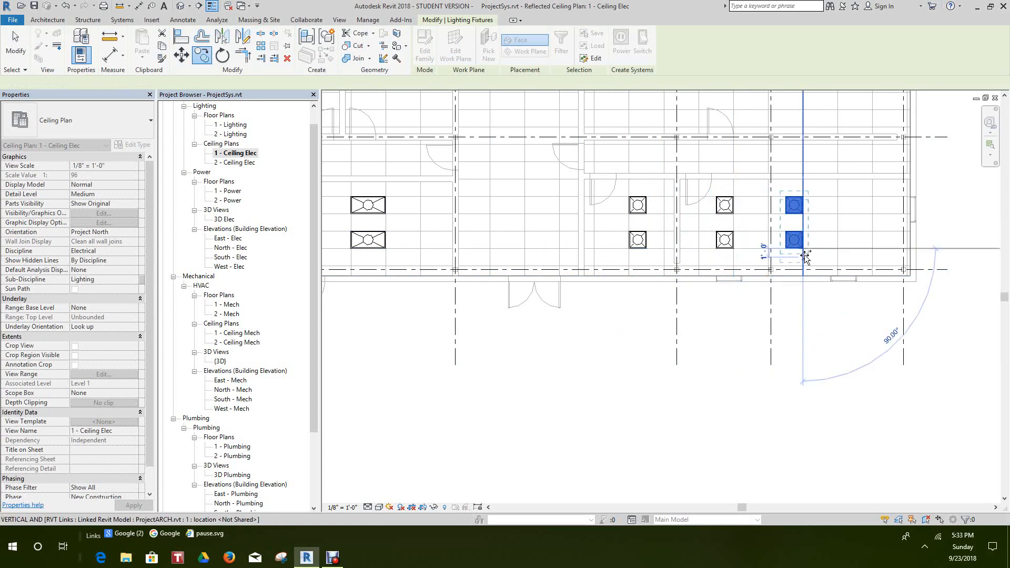
{"action": "left_click", "coordinate": [878, 263]}
{"action": "right_click", "coordinate": [838, 357]}
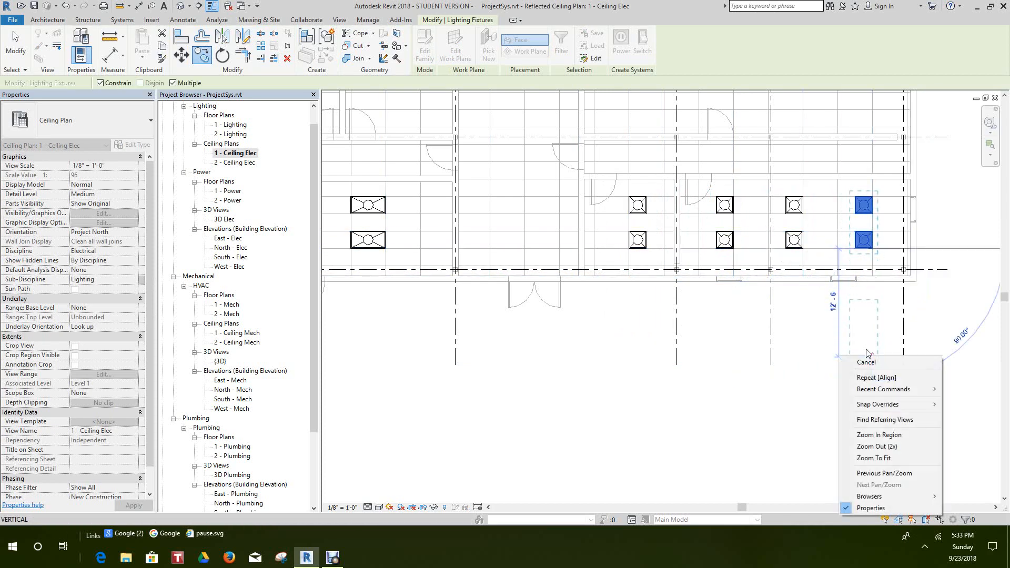
{"action": "left_click", "coordinate": [874, 362]}
Step: Check the placement of the troffer lights across the rooms along the building's lower side
{"action": "scroll", "coordinate": [842, 379], "scroll_direction": "down", "scroll_amount": 1}
{"action": "middle_click_drag", "start_coordinate": [839, 379], "coordinate": [776, 441]}
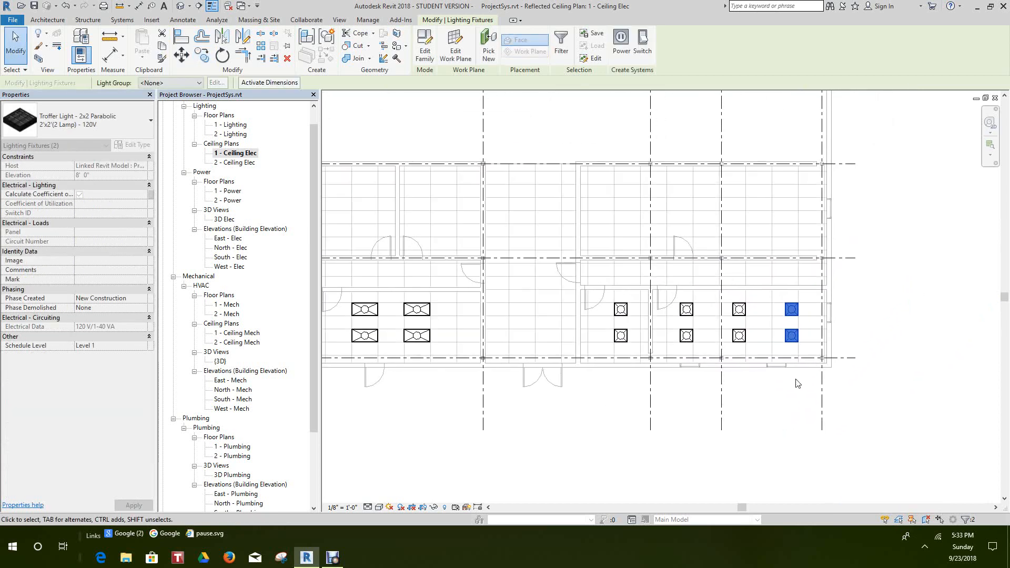
{"action": "scroll", "coordinate": [866, 276], "scroll_direction": "down", "scroll_amount": 1}
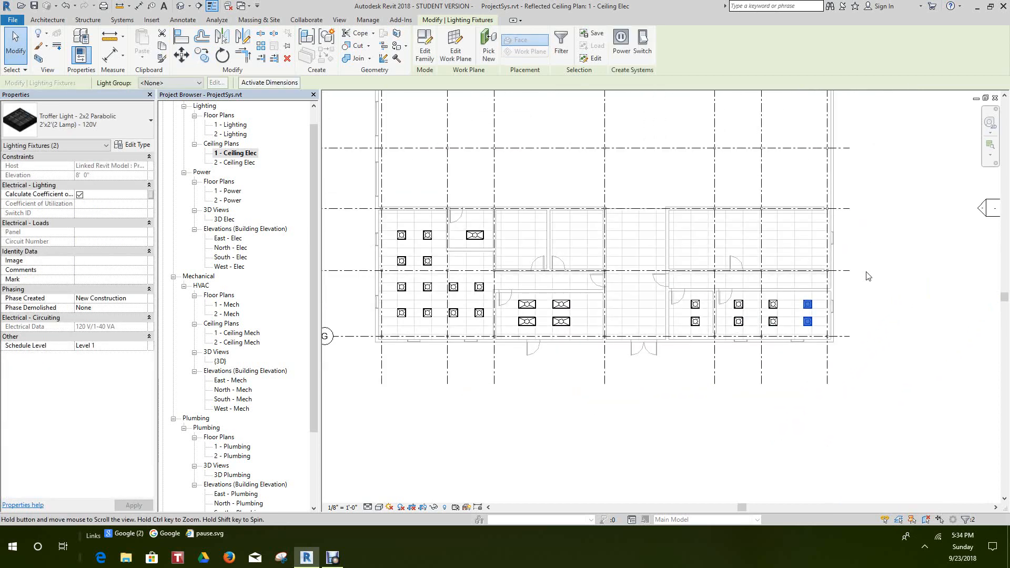
{"action": "scroll", "coordinate": [765, 405], "scroll_direction": "down", "scroll_amount": 1}
{"action": "middle_click_drag", "start_coordinate": [765, 405], "coordinate": [783, 388]}
{"action": "scroll", "coordinate": [767, 409], "scroll_direction": "down", "scroll_amount": 1}
{"action": "scroll", "coordinate": [768, 413], "scroll_direction": "up", "scroll_amount": 2}
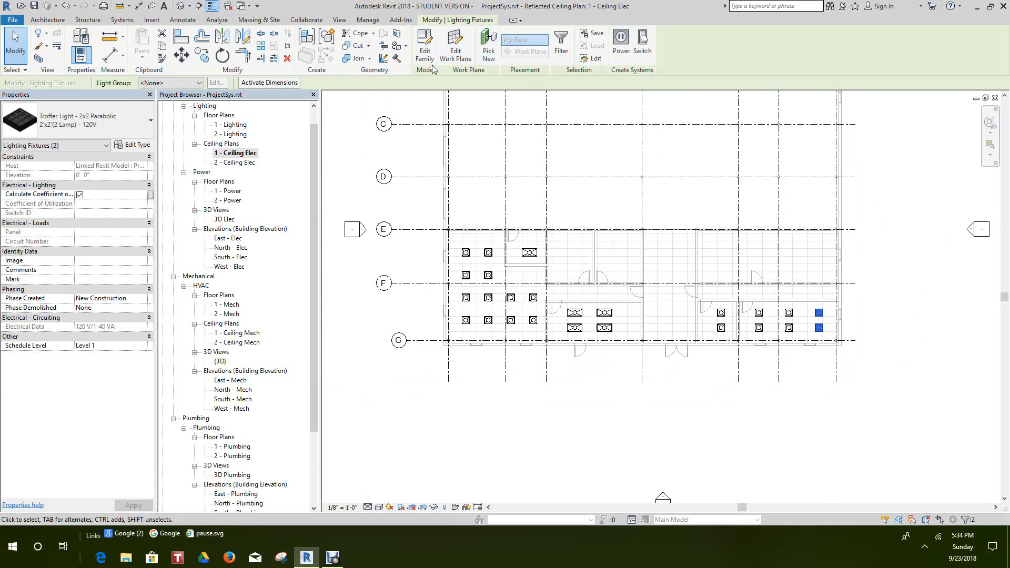
{"action": "scroll", "coordinate": [670, 307], "scroll_direction": "up", "scroll_amount": 2}
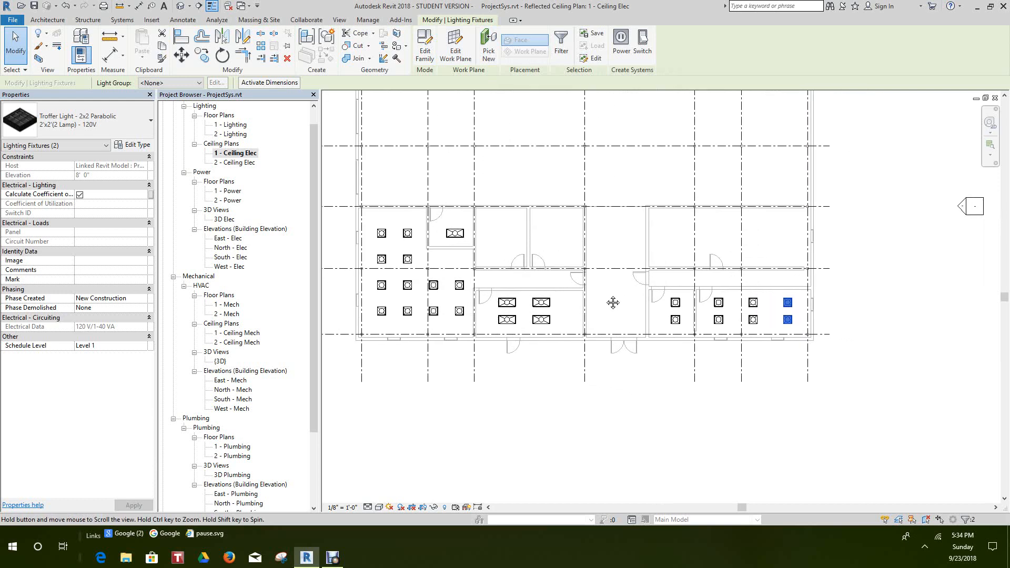
{"action": "scroll", "coordinate": [673, 308], "scroll_direction": "down", "scroll_amount": 3}
{"action": "scroll", "coordinate": [684, 304], "scroll_direction": "up", "scroll_amount": 1}
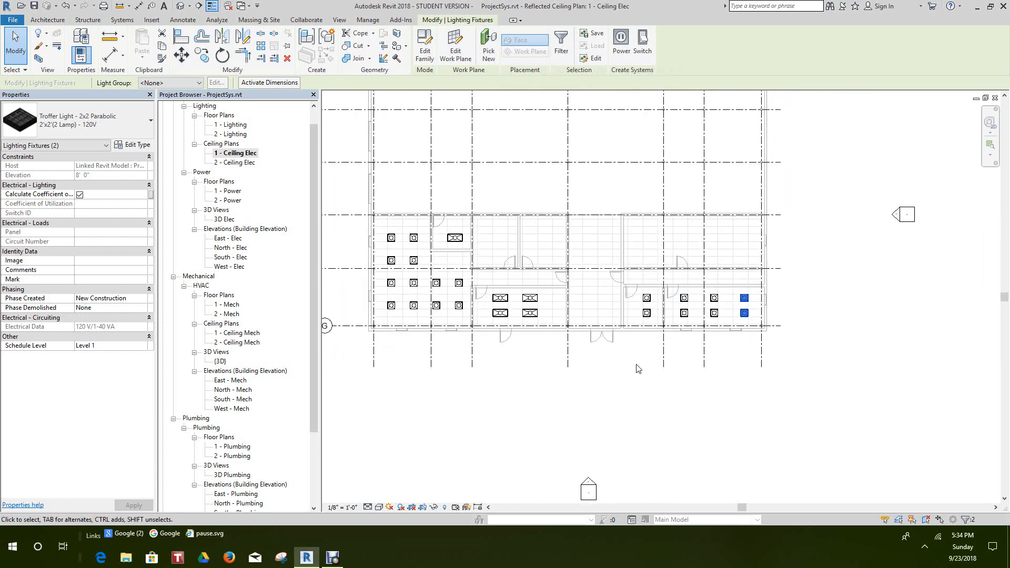
{"action": "scroll", "coordinate": [653, 312], "scroll_direction": "up", "scroll_amount": 1}
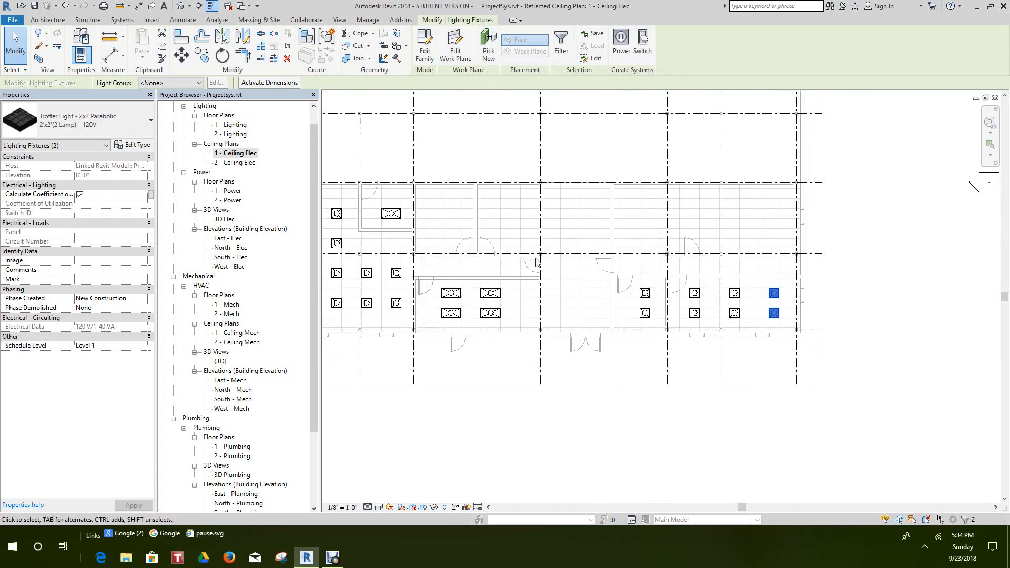
Step: Copy the upper right 2x4 troffer light of the four-light room, with Constrain off, into the large upper right room, and select the copy
{"action": "left_click", "coordinate": [492, 293]}
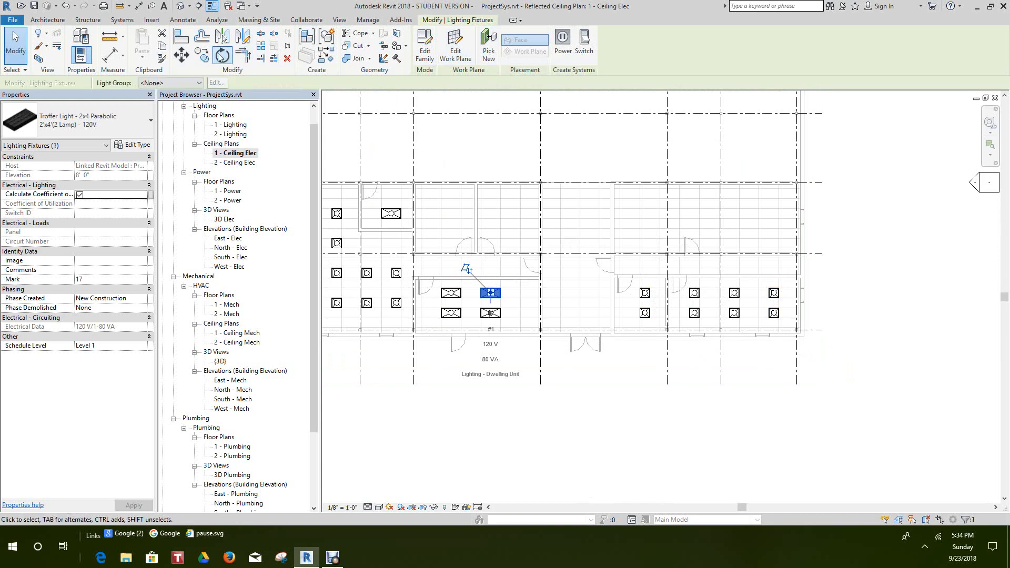
{"action": "left_click", "coordinate": [201, 54]}
{"action": "scroll", "coordinate": [543, 286], "scroll_direction": "up", "scroll_amount": 1}
{"action": "left_click", "coordinate": [479, 289]}
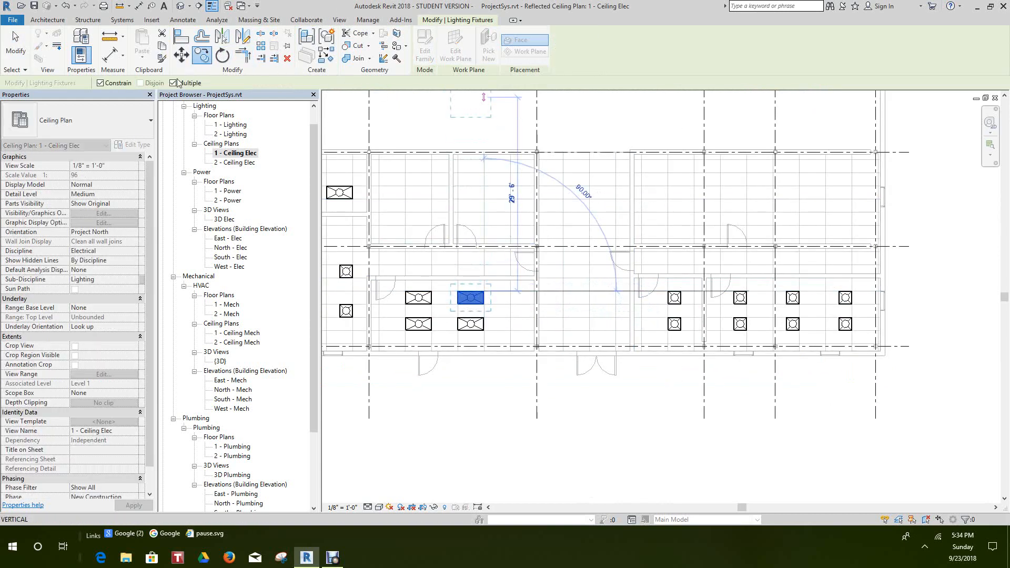
{"action": "left_click", "coordinate": [101, 83]}
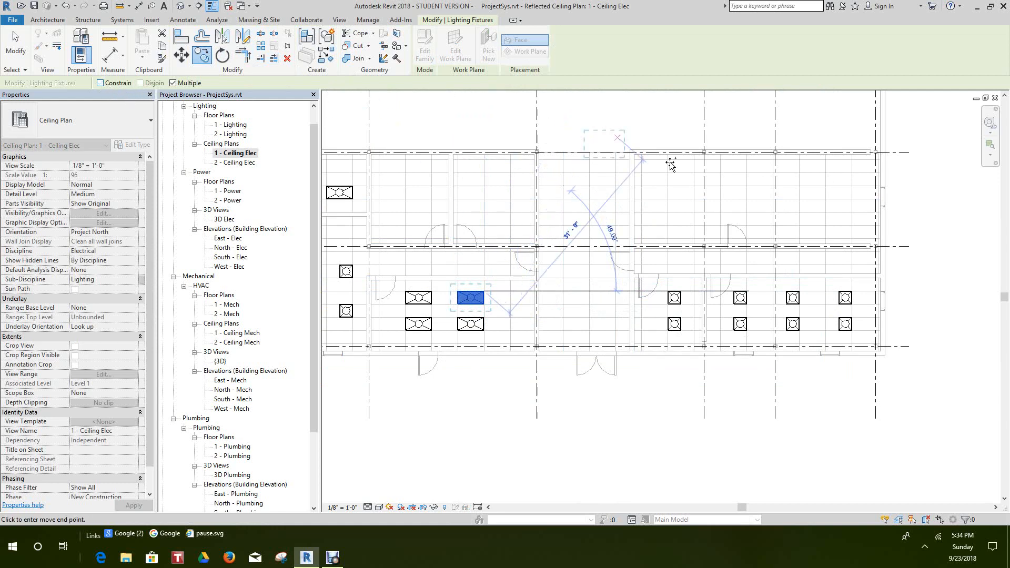
{"action": "scroll", "coordinate": [695, 187], "scroll_direction": "up", "scroll_amount": 1}
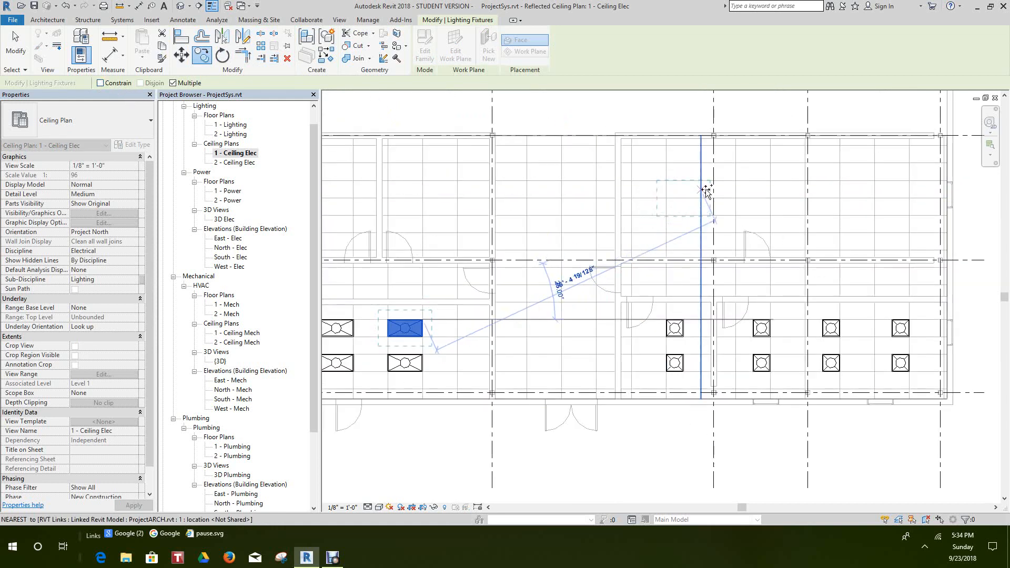
{"action": "scroll", "coordinate": [702, 181], "scroll_direction": "down", "scroll_amount": 1}
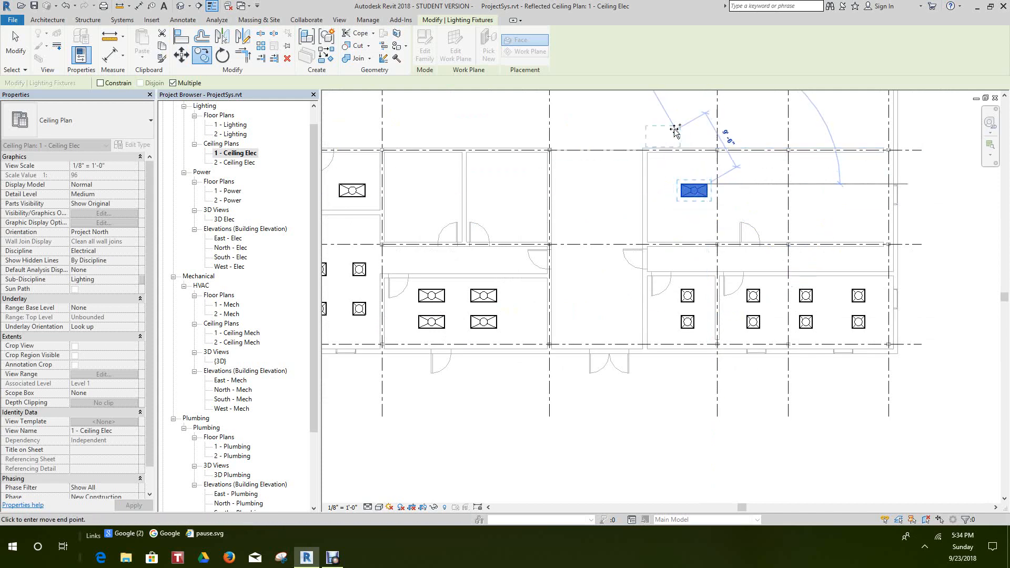
{"action": "right_click", "coordinate": [673, 123]}
{"action": "left_click", "coordinate": [703, 128]}
{"action": "scroll", "coordinate": [640, 181], "scroll_direction": "up", "scroll_amount": 2}
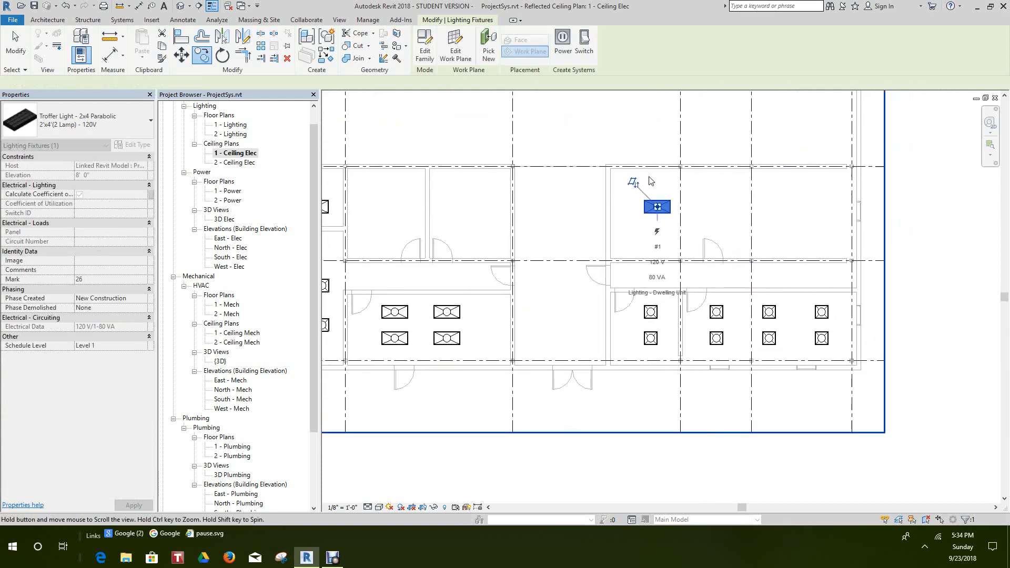
{"action": "key", "text": "Escape"}
{"action": "left_click", "coordinate": [676, 222]}
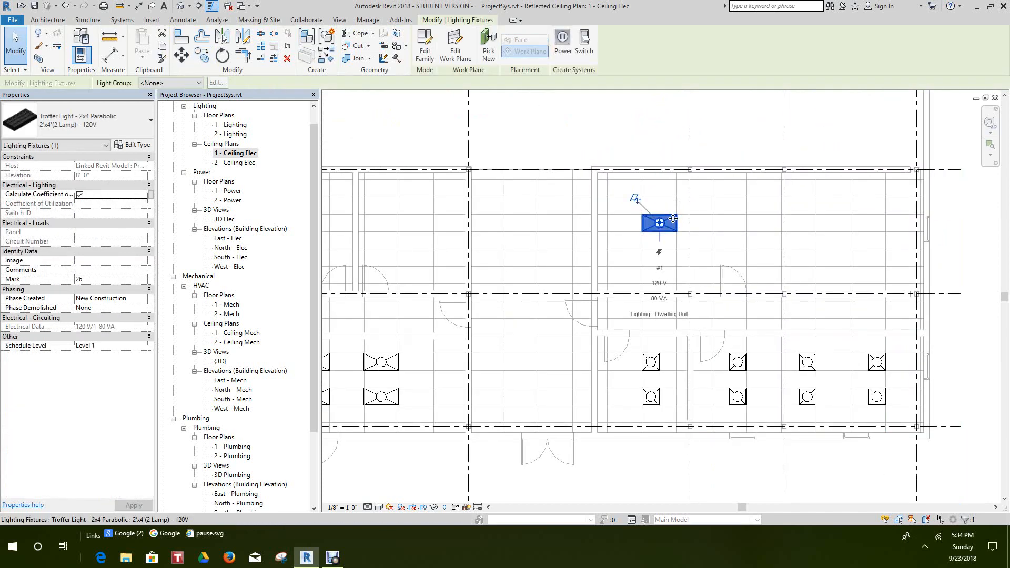
Step: Move the copied 2x4 troffer light in the large upper right room straight up by one ceiling-grid row, and clear the selection
{"action": "scroll", "coordinate": [668, 202], "scroll_direction": "up", "scroll_amount": 3}
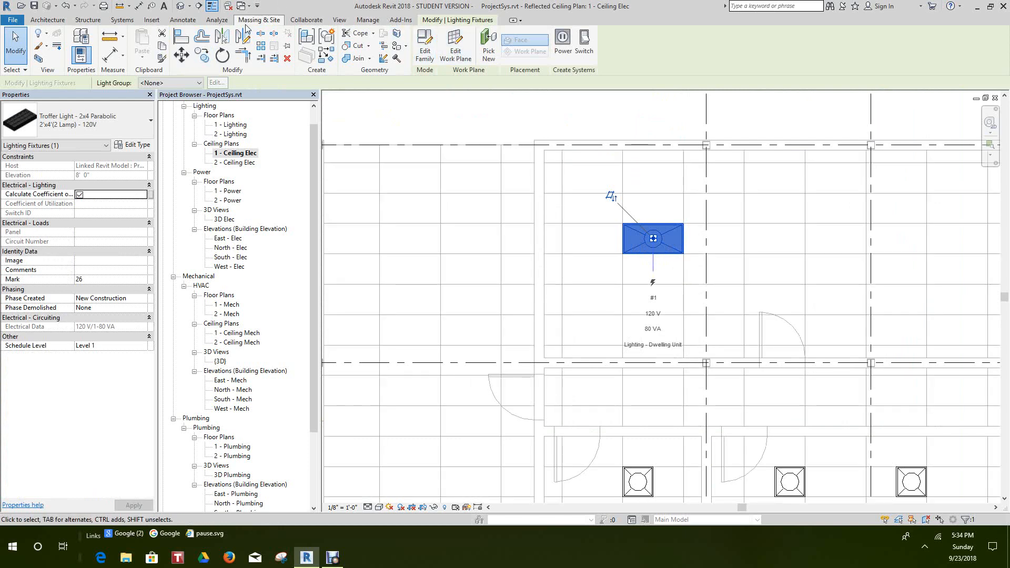
{"action": "left_click", "coordinate": [181, 55]}
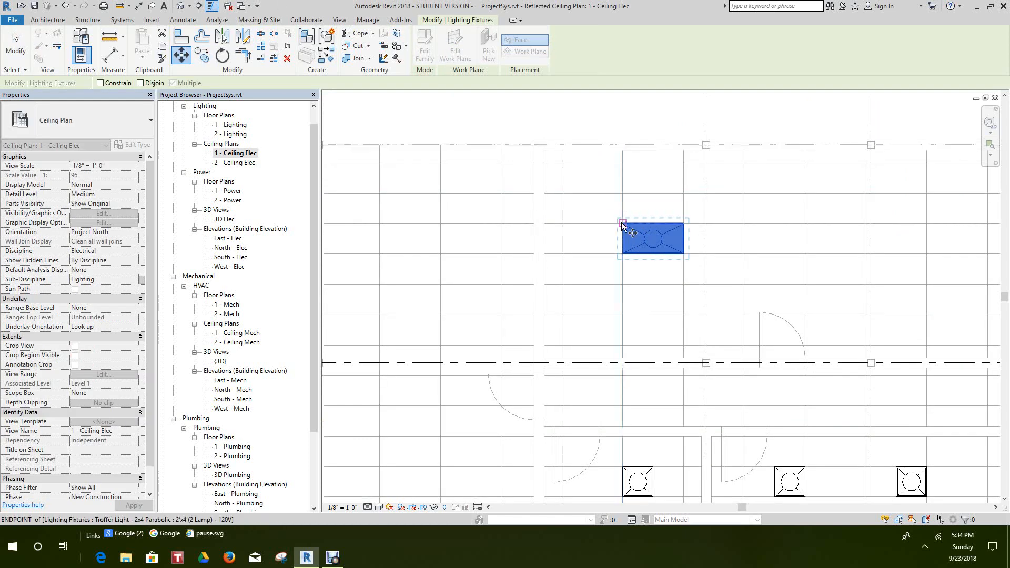
{"action": "left_click", "coordinate": [625, 194]}
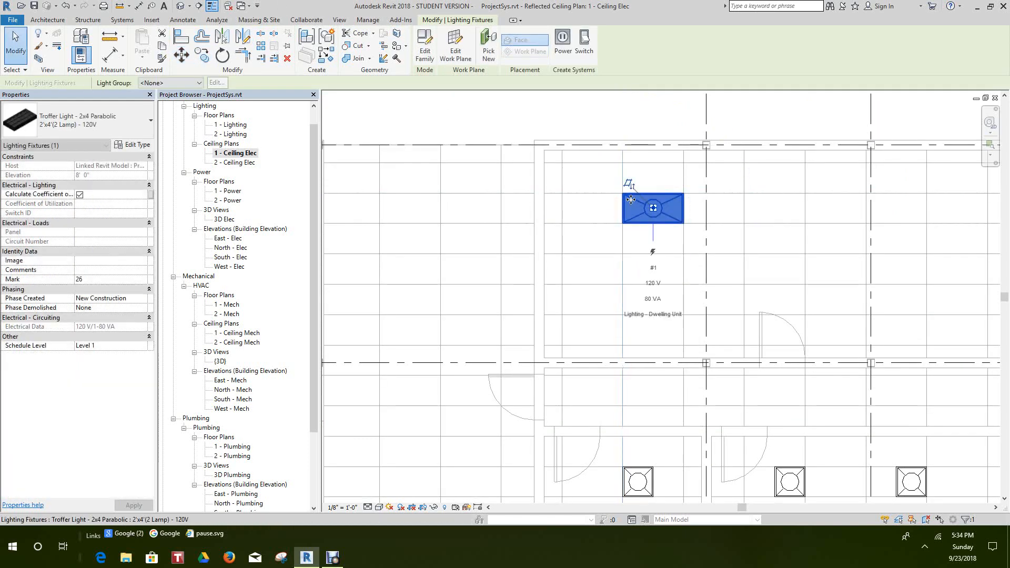
{"action": "left_click", "coordinate": [618, 108]}
{"action": "right_click", "coordinate": [620, 105]}
{"action": "left_click", "coordinate": [647, 110]}
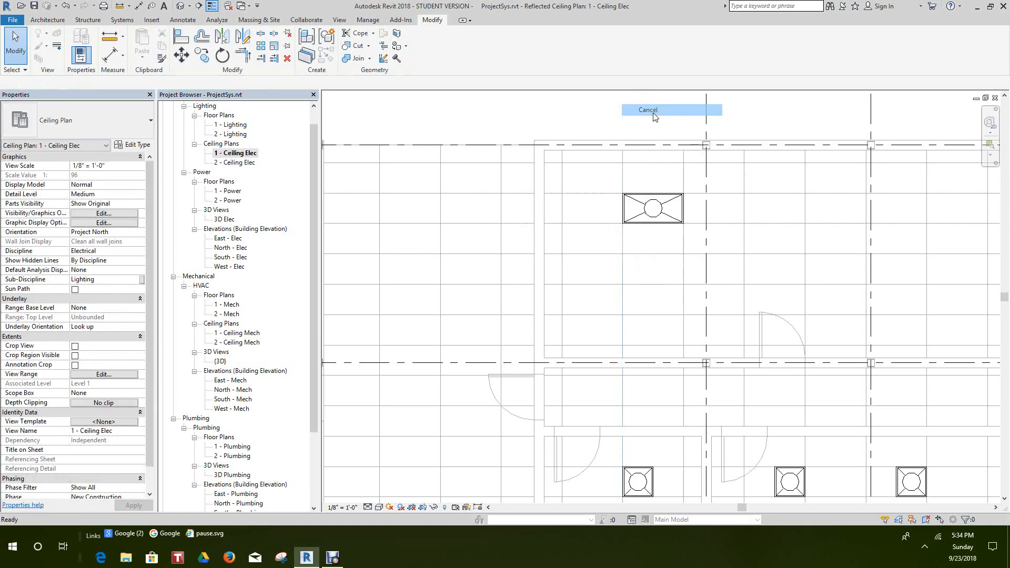
Step: Copy the large upper right room's 2x4 troffer light straight down by three ceiling-grid rows, then end copying
{"action": "scroll", "coordinate": [643, 136], "scroll_direction": "down", "scroll_amount": 2}
{"action": "left_click", "coordinate": [648, 180]}
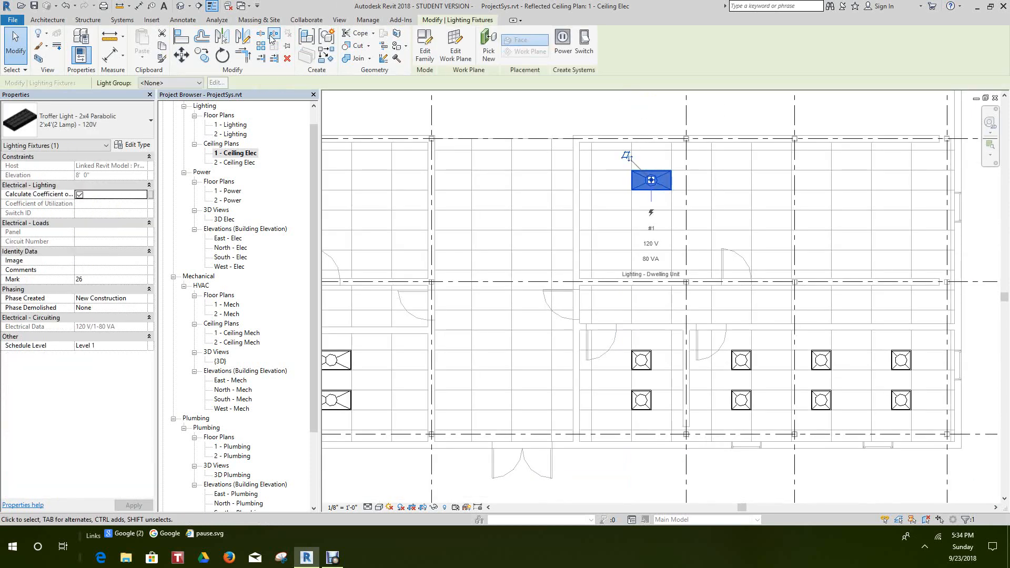
{"action": "key", "text": "c"}
{"action": "key", "text": "o"}
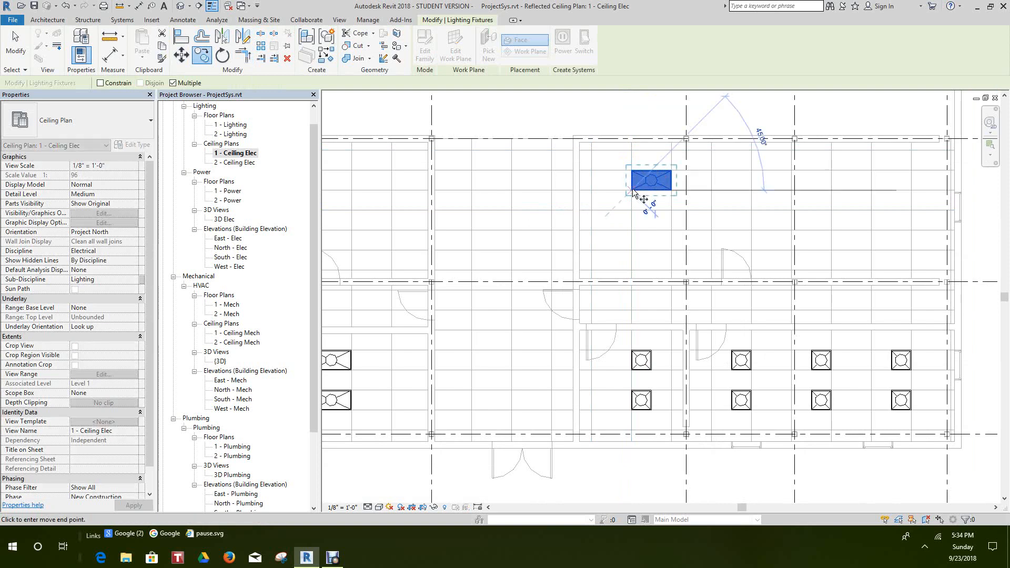
{"action": "left_click", "coordinate": [632, 190]}
{"action": "left_click", "coordinate": [633, 250]}
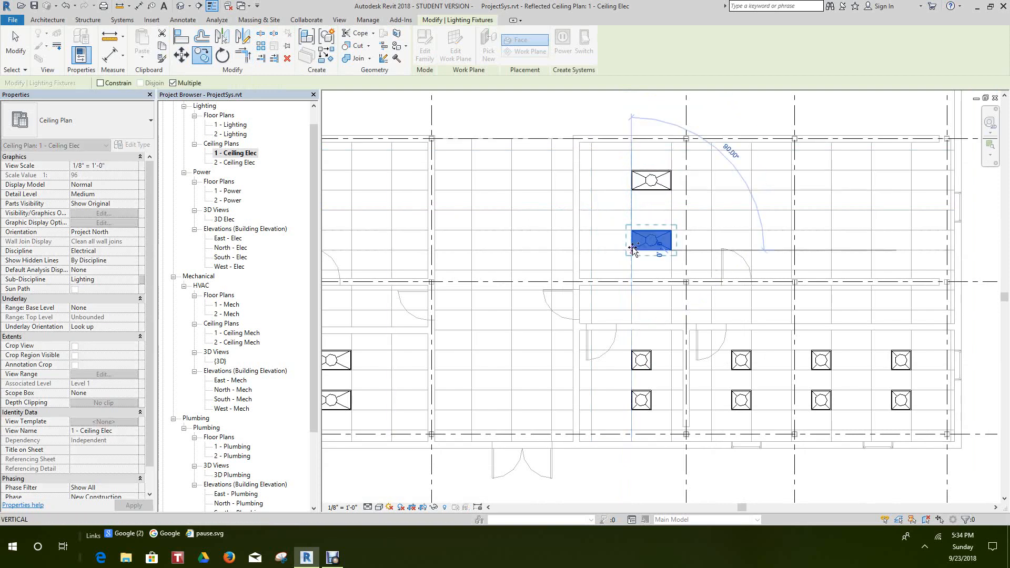
{"action": "scroll", "coordinate": [648, 188], "scroll_direction": "down", "scroll_amount": 1}
{"action": "right_click", "coordinate": [619, 106]}
{"action": "left_click", "coordinate": [651, 117]}
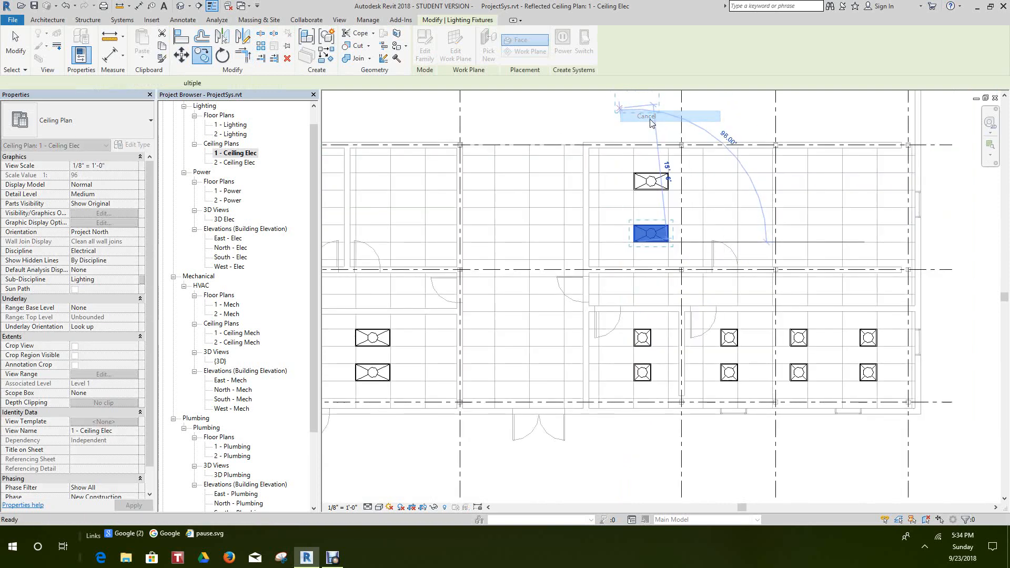
Step: Copy the large upper right room's pair of 2x4 troffer lights horizontally twice, three ceiling-grid columns apart, then end copying
{"action": "middle_click_drag", "start_coordinate": [655, 137], "coordinate": [649, 146]}
{"action": "left_click_drag", "start_coordinate": [601, 109], "coordinate": [692, 269]}
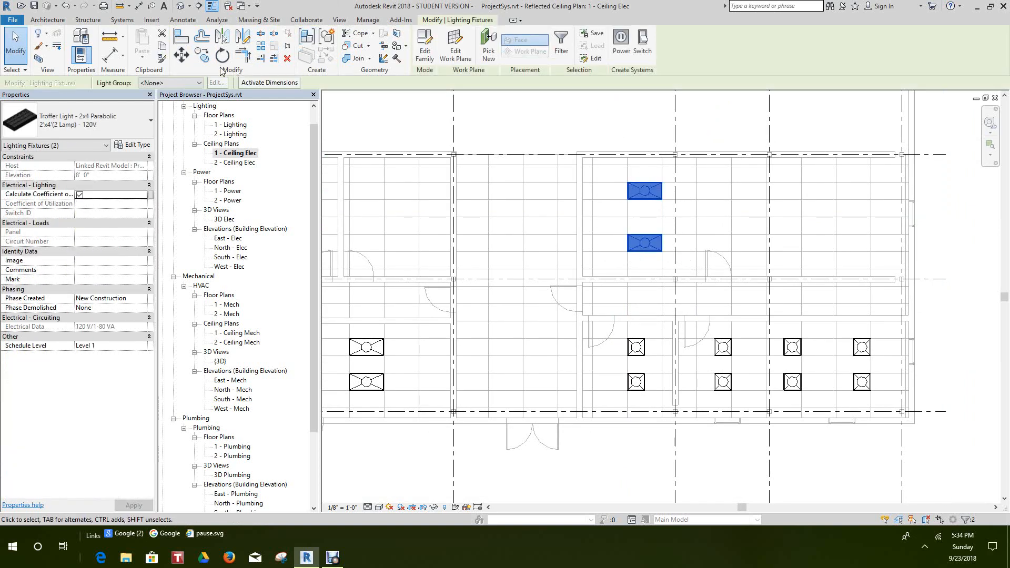
{"action": "left_click", "coordinate": [201, 55]}
{"action": "left_click", "coordinate": [631, 250]}
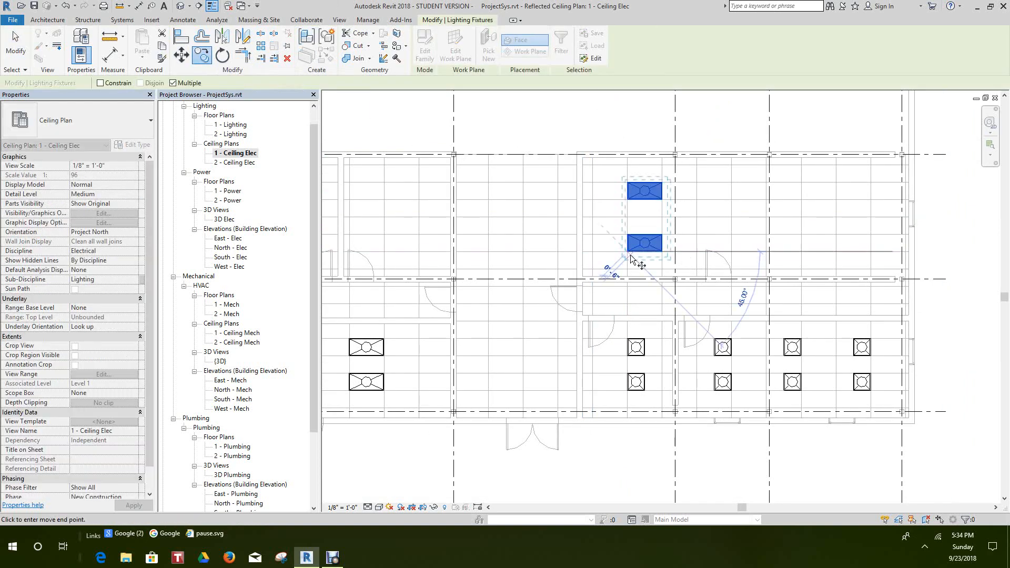
{"action": "left_click", "coordinate": [731, 251]}
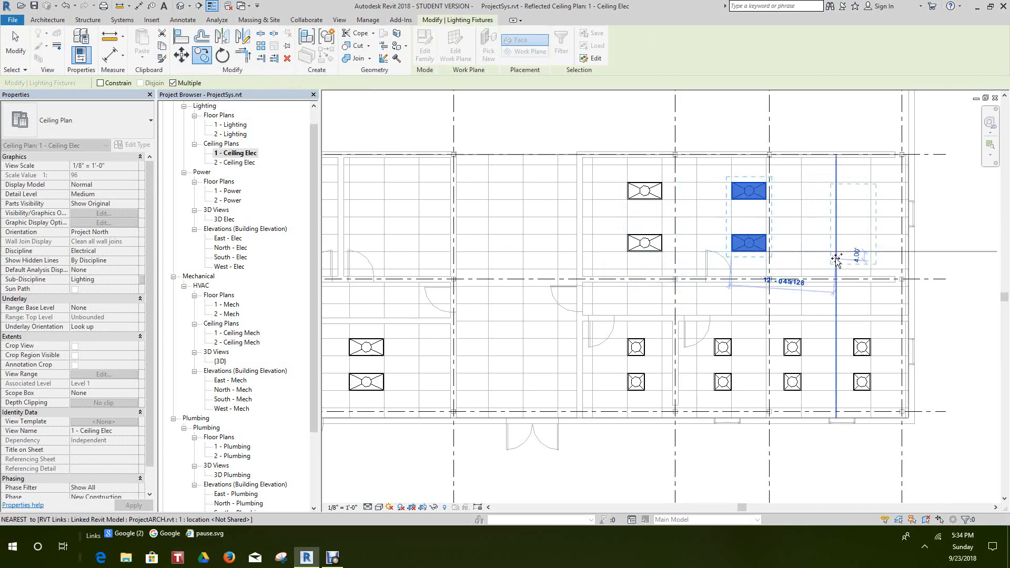
{"action": "scroll", "coordinate": [845, 254], "scroll_direction": "up", "scroll_amount": 2}
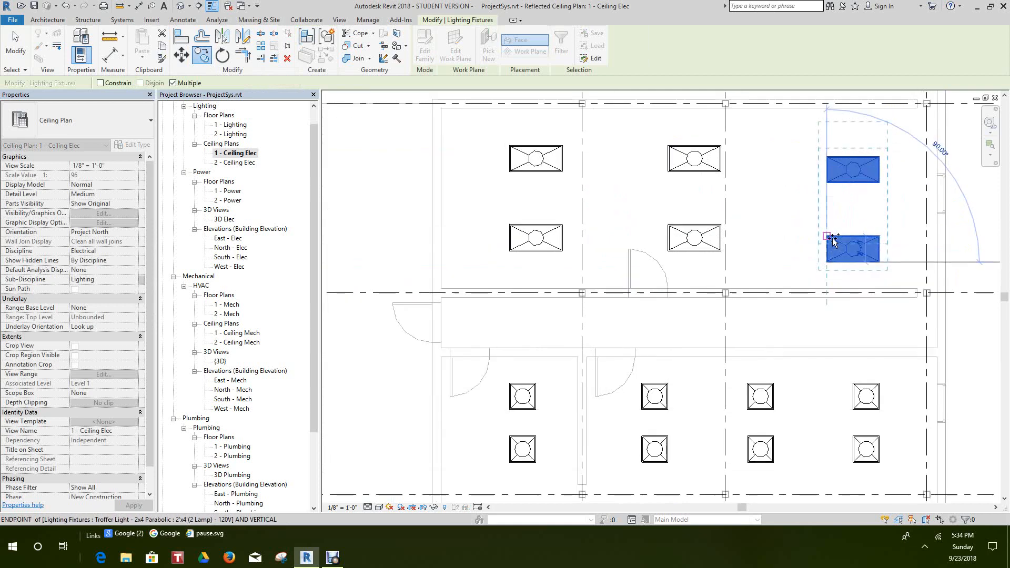
{"action": "right_click", "coordinate": [848, 243]}
{"action": "left_click", "coordinate": [860, 246]}
{"action": "scroll", "coordinate": [910, 313], "scroll_direction": "down", "scroll_amount": 2}
{"action": "scroll", "coordinate": [769, 226], "scroll_direction": "up", "scroll_amount": 2}
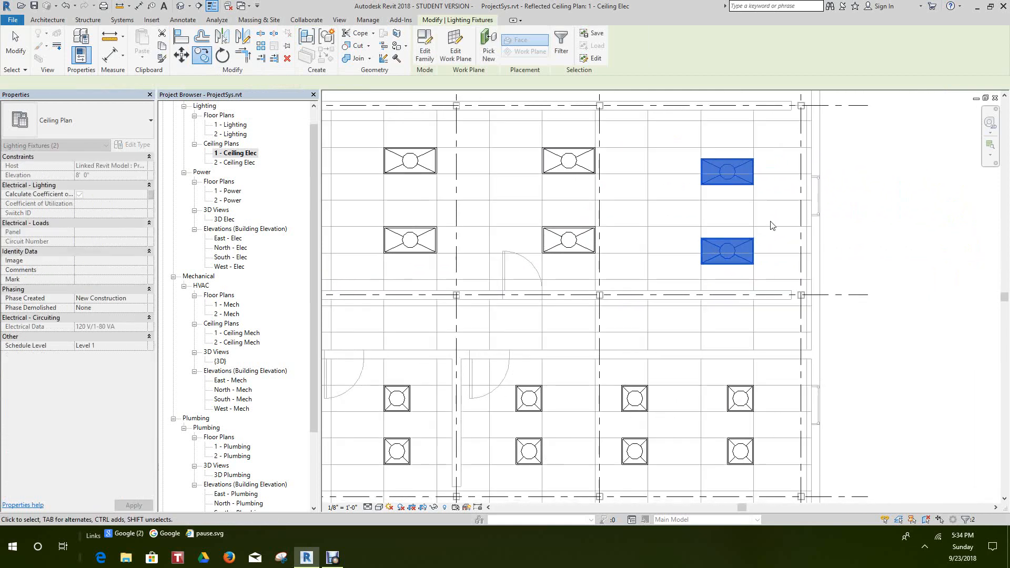
Step: Align both lights of the rightmost 2x4 troffer pair horizontally with the middle pair's lights, then end aligning
{"action": "left_click", "coordinate": [180, 40]}
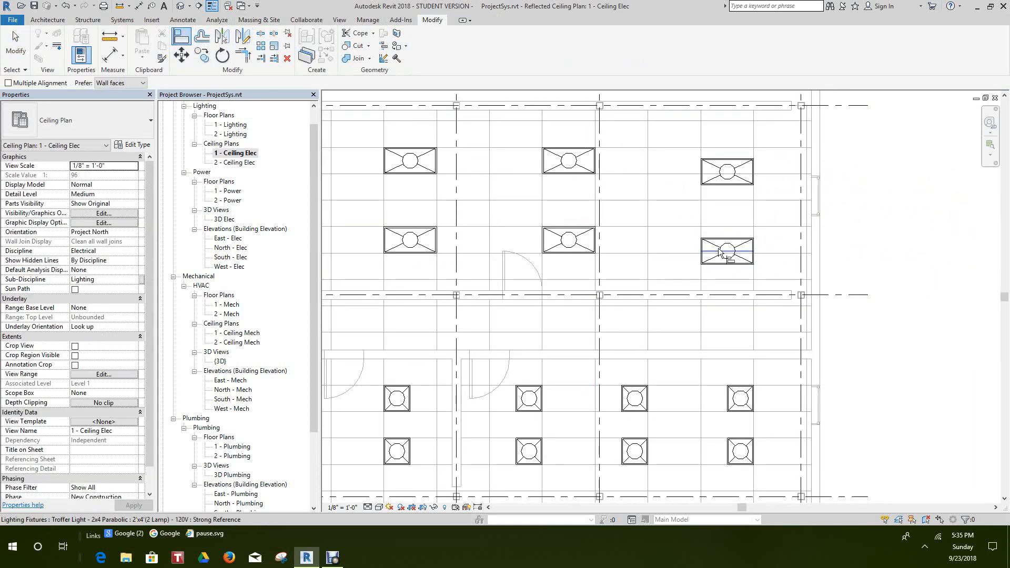
{"action": "left_click", "coordinate": [568, 227]}
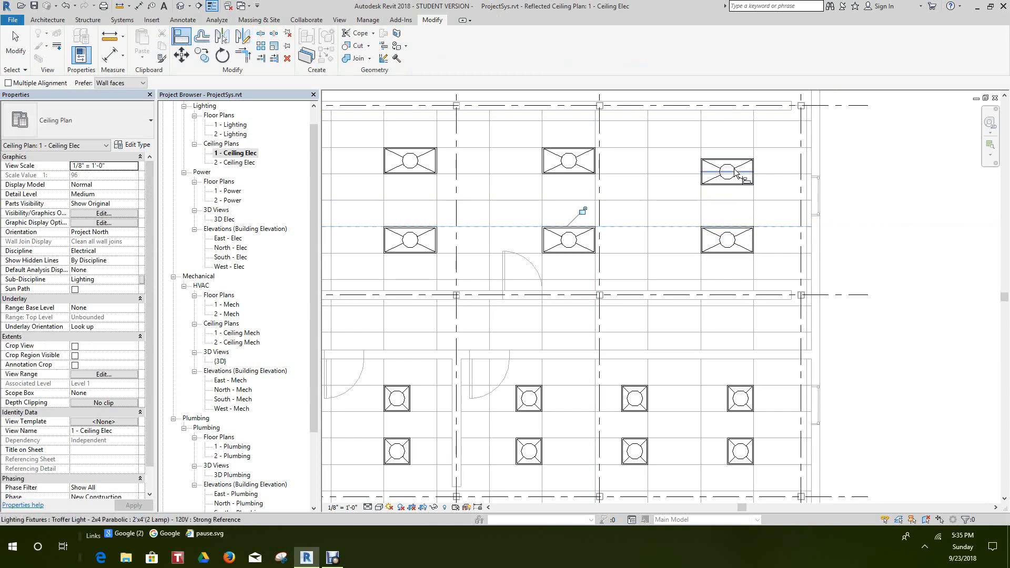
{"action": "left_click", "coordinate": [730, 149]}
{"action": "scroll", "coordinate": [888, 239], "scroll_direction": "down", "scroll_amount": 8}
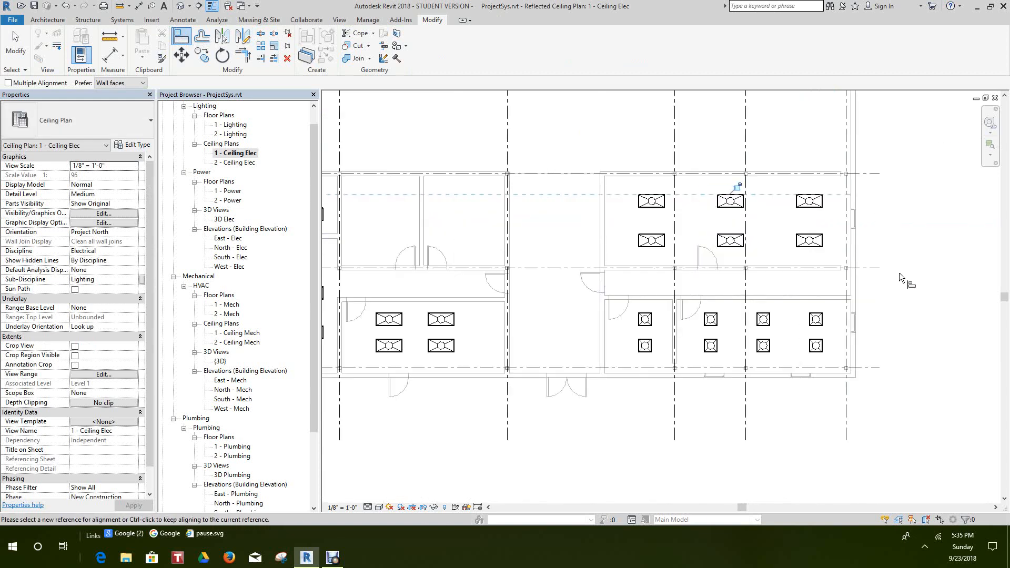
{"action": "scroll", "coordinate": [736, 289], "scroll_direction": "down", "scroll_amount": 1}
{"action": "scroll", "coordinate": [603, 248], "scroll_direction": "up", "scroll_amount": 1}
{"action": "scroll", "coordinate": [605, 247], "scroll_direction": "up", "scroll_amount": 2}
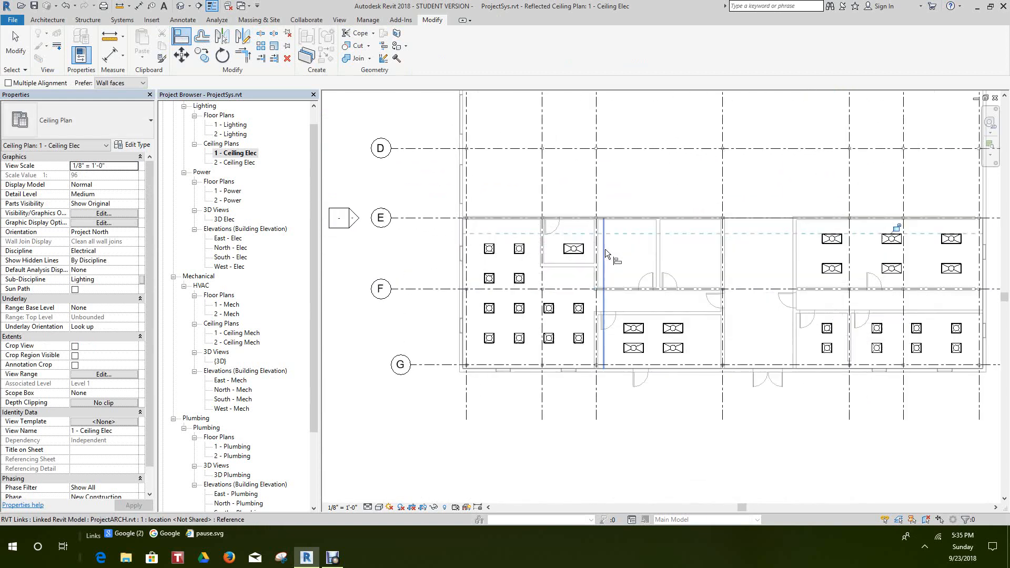
{"action": "right_click", "coordinate": [618, 168]}
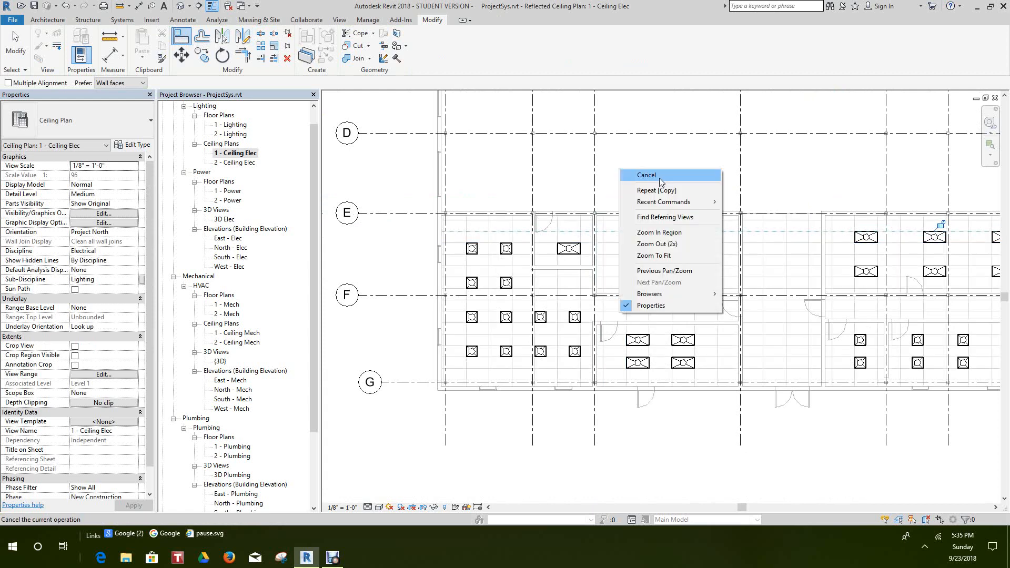
{"action": "left_click", "coordinate": [652, 175]}
{"action": "scroll", "coordinate": [598, 231], "scroll_direction": "up", "scroll_amount": 2}
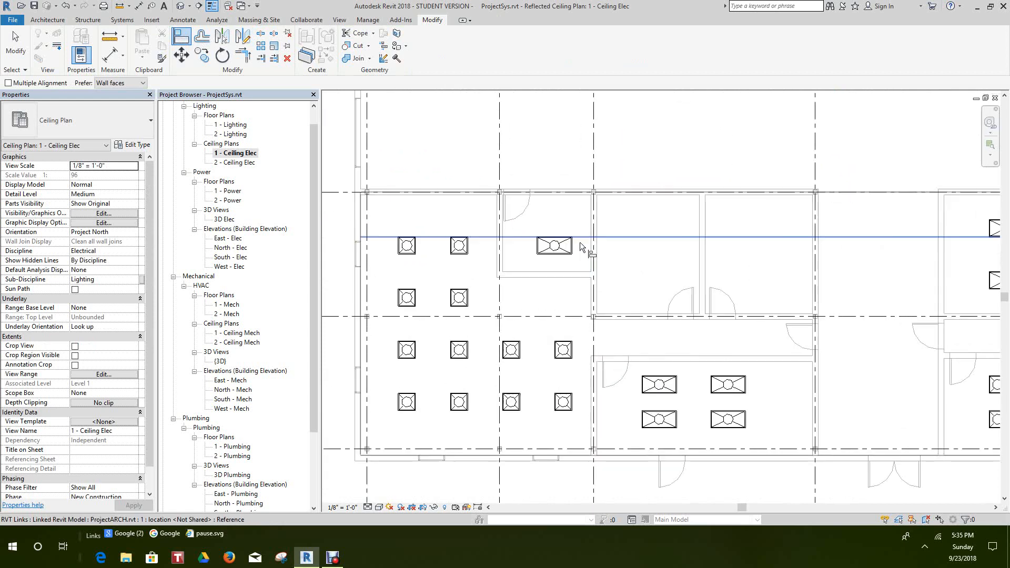
{"action": "right_click", "coordinate": [625, 160]}
{"action": "left_click", "coordinate": [647, 168]}
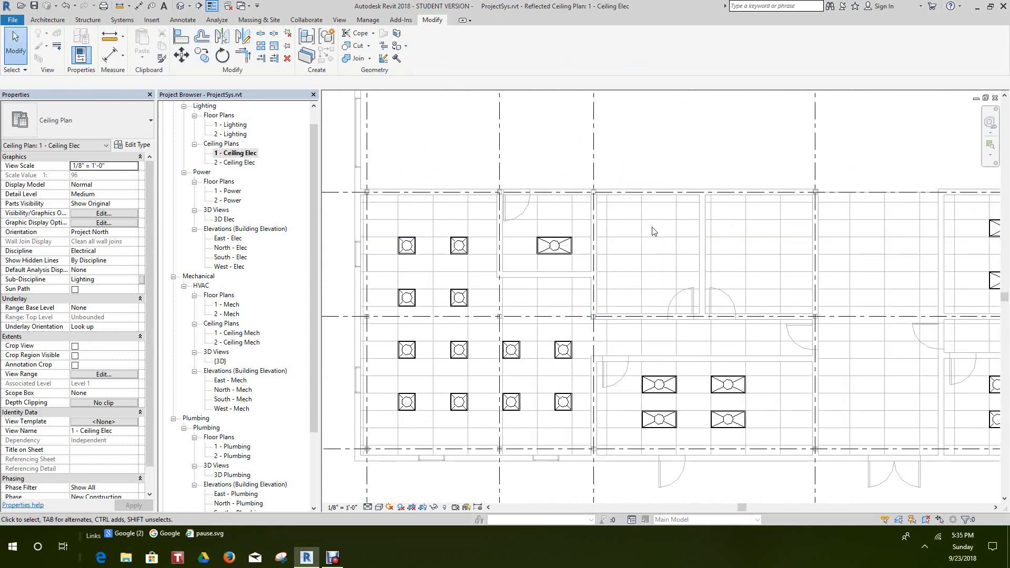
Step: Copy the utility room's 2x4 troffer light into each of the two adjoining upper rooms, snapped to the ceiling grid, and end copying
{"action": "left_click", "coordinate": [571, 249]}
{"action": "left_click", "coordinate": [209, 61]}
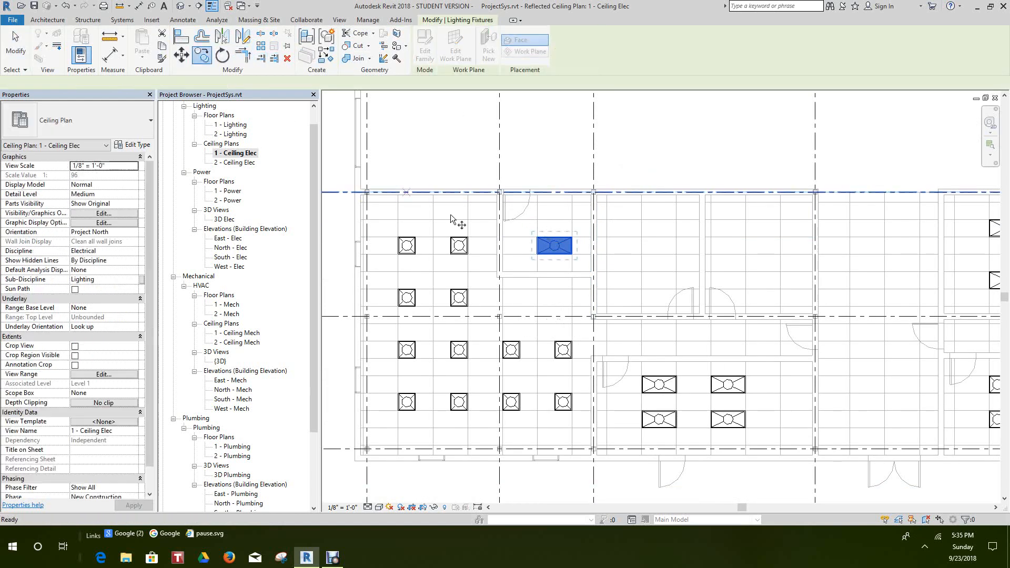
{"action": "left_click", "coordinate": [578, 244]}
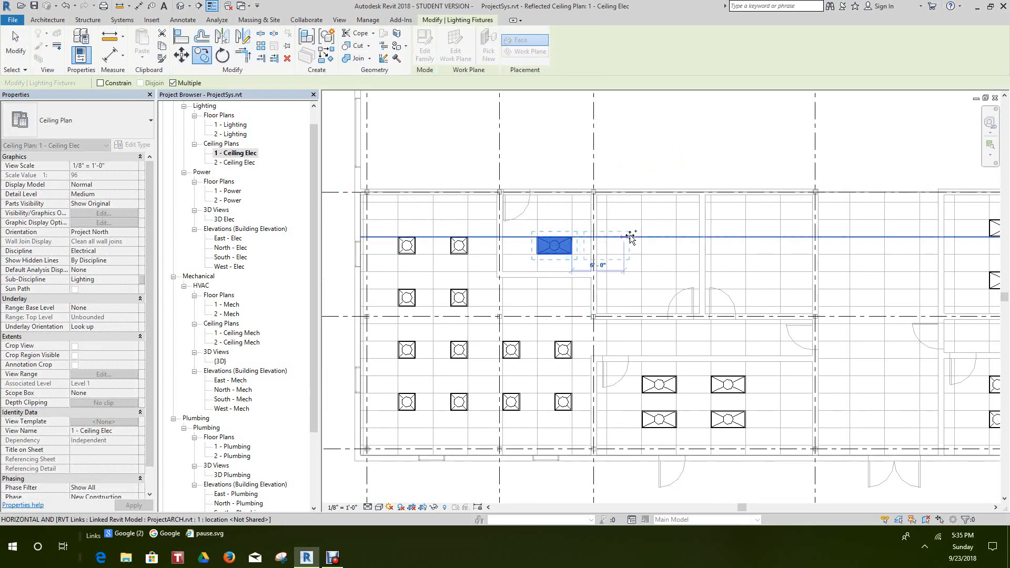
{"action": "left_click", "coordinate": [684, 225]}
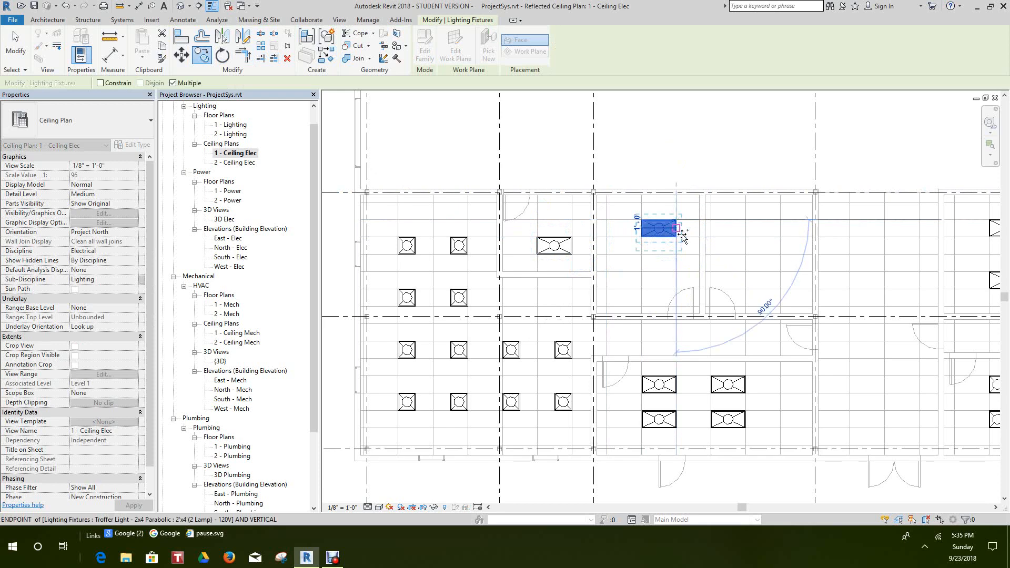
{"action": "left_click", "coordinate": [778, 224]}
{"action": "right_click", "coordinate": [758, 162]}
{"action": "left_click", "coordinate": [775, 167]}
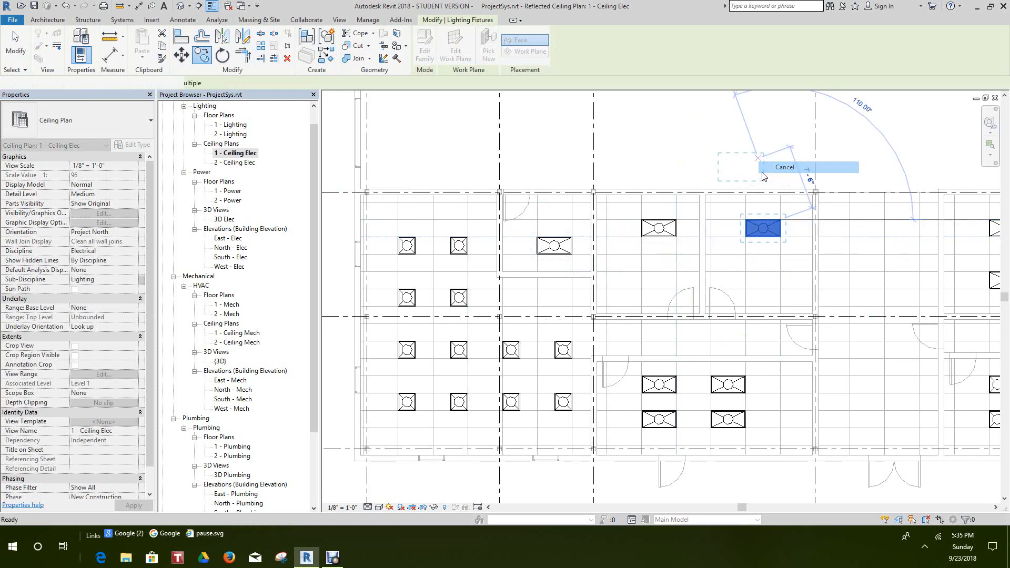
Step: Copy the 2x4 troffer lights of the two adjoining upper rooms together straight down by 6' - 0", then end copying and clear the selection
{"action": "left_click", "coordinate": [631, 169]}
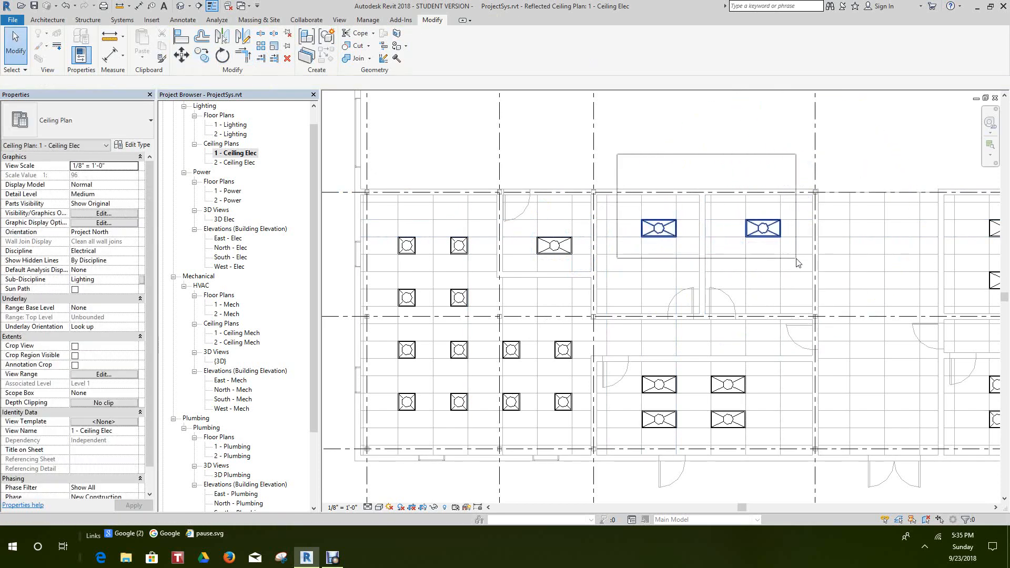
{"action": "left_click_drag", "start_coordinate": [797, 263], "coordinate": [797, 263]}
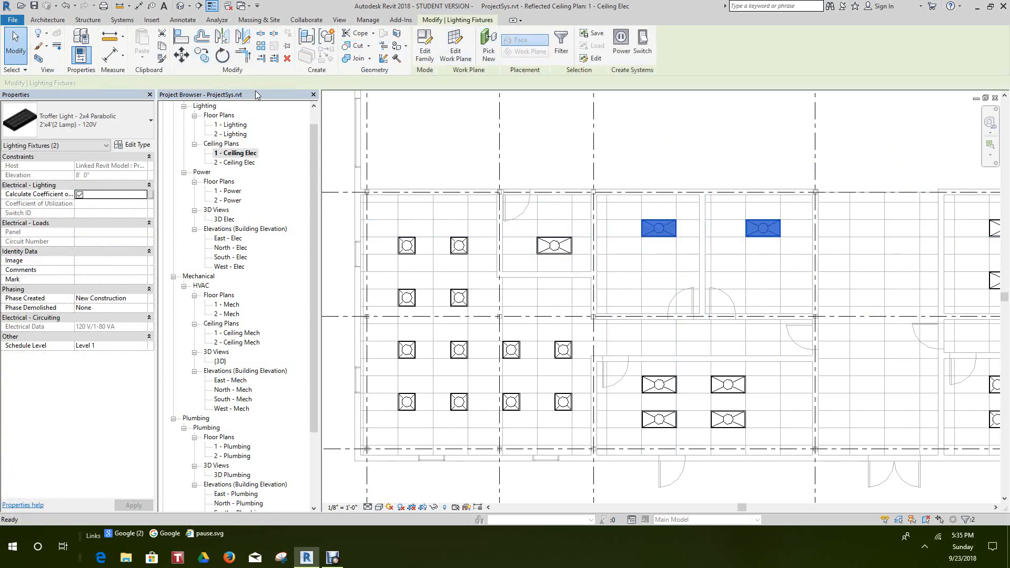
{"action": "left_click", "coordinate": [201, 54]}
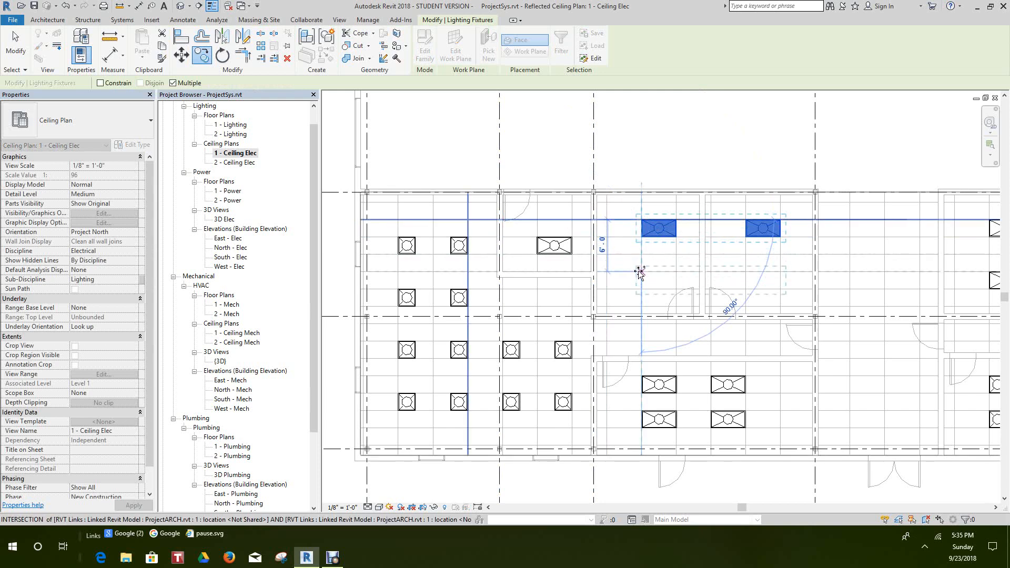
{"action": "left_click", "coordinate": [639, 274]}
{"action": "scroll", "coordinate": [664, 273], "scroll_direction": "down", "scroll_amount": 3}
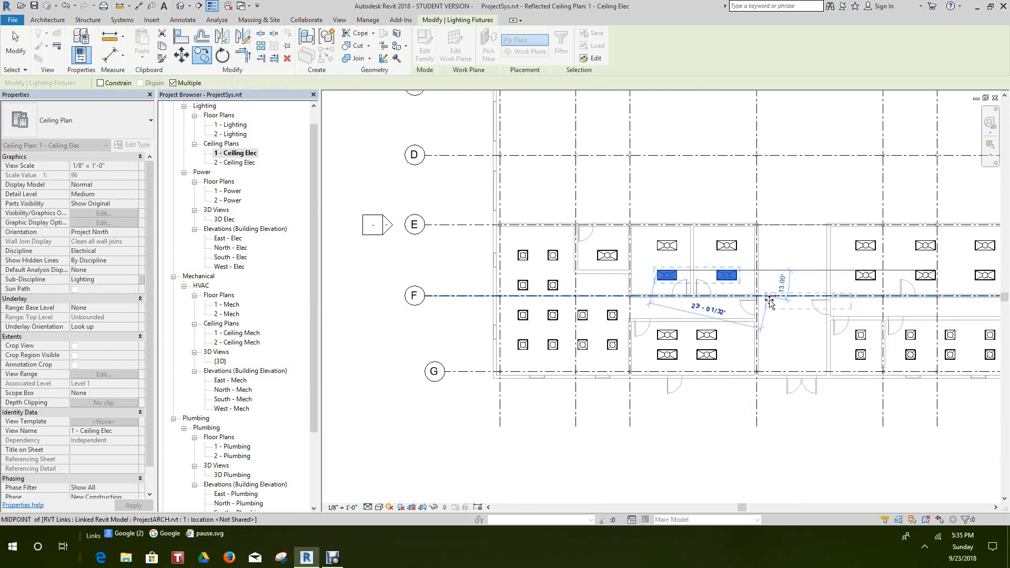
{"action": "right_click", "coordinate": [692, 436]}
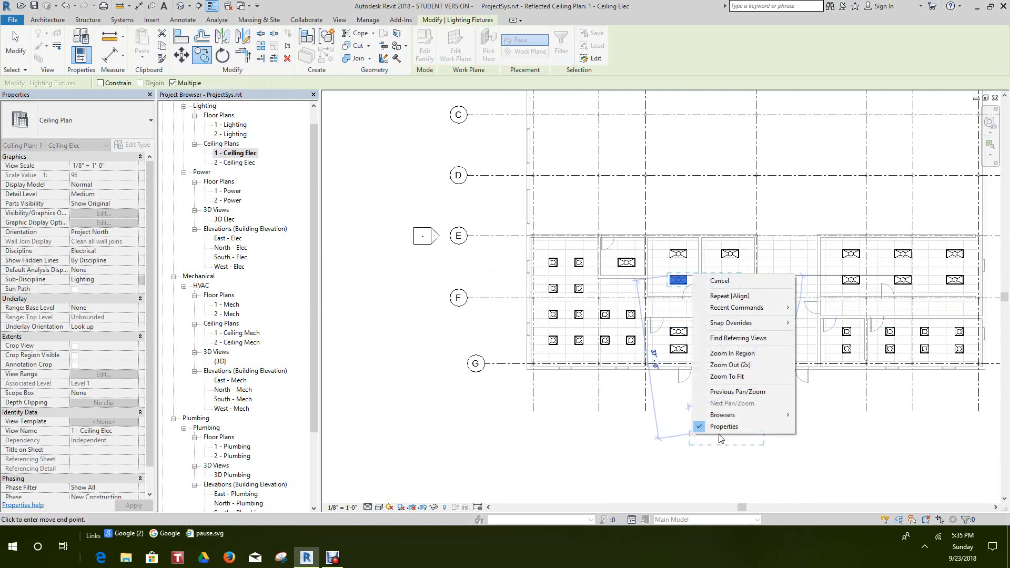
{"action": "left_click", "coordinate": [721, 282]}
{"action": "scroll", "coordinate": [708, 332], "scroll_direction": "down", "scroll_amount": 3}
{"action": "key", "text": "Escape"}
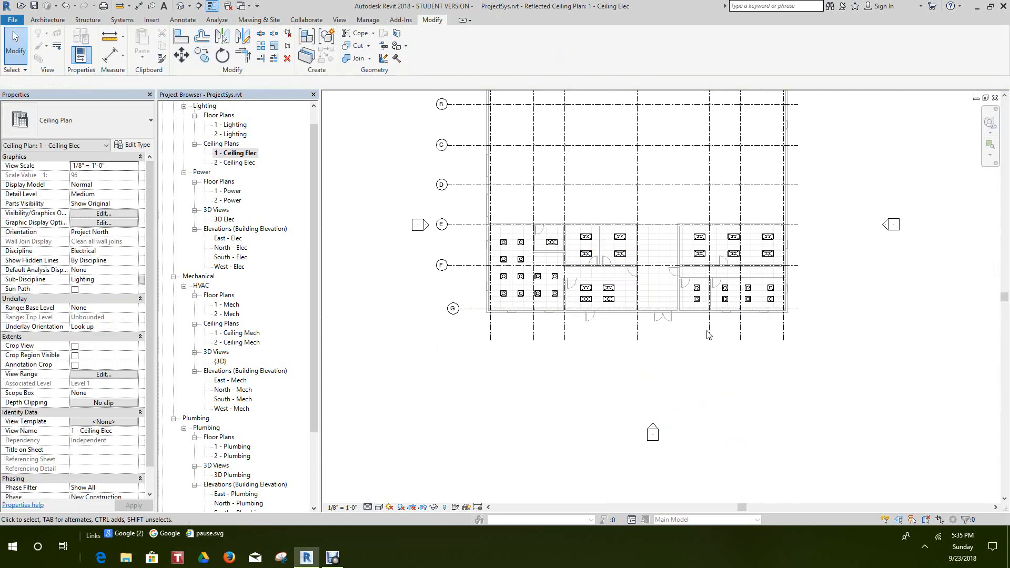
Step: Open the 1 - Power floor plan and examine how the troffer lights sit relative to the room tags and receptacles
{"action": "middle_click_drag", "start_coordinate": [748, 314], "coordinate": [748, 318]}
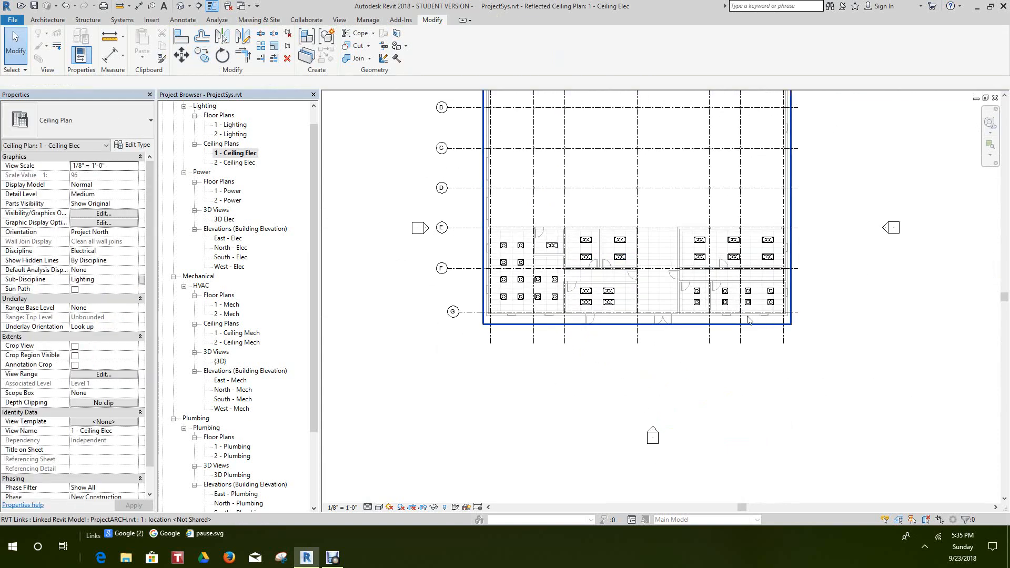
{"action": "double_click", "coordinate": [231, 192]}
{"action": "scroll", "coordinate": [663, 392], "scroll_direction": "up", "scroll_amount": 2}
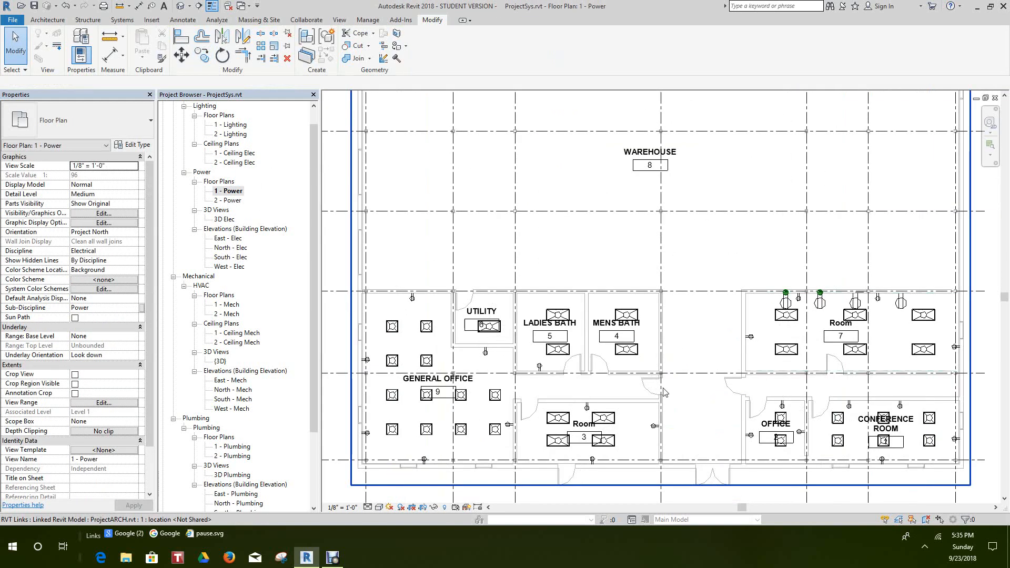
{"action": "middle_click_drag", "start_coordinate": [672, 388], "coordinate": [671, 386]}
{"action": "scroll", "coordinate": [353, 303], "scroll_direction": "down", "scroll_amount": 2}
{"action": "middle_click_drag", "start_coordinate": [352, 303], "coordinate": [399, 246]}
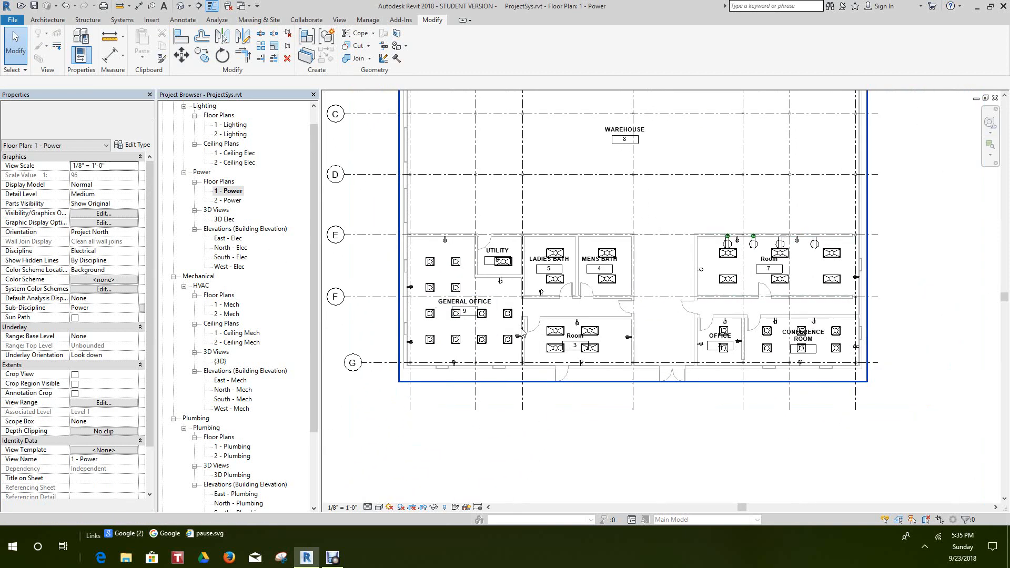
{"action": "scroll", "coordinate": [498, 310], "scroll_direction": "down", "scroll_amount": 1}
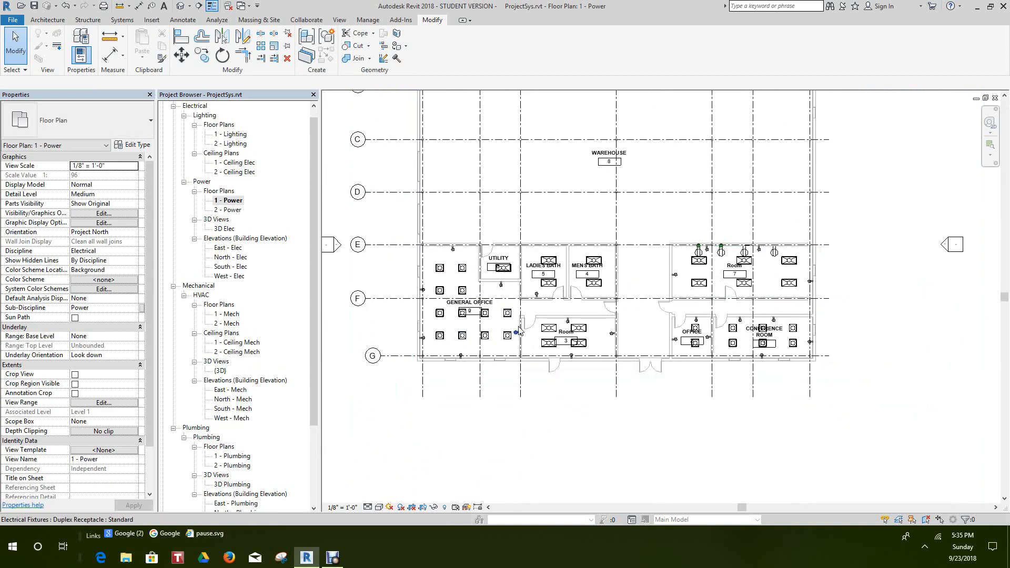
{"action": "scroll", "coordinate": [520, 332], "scroll_direction": "up", "scroll_amount": 2}
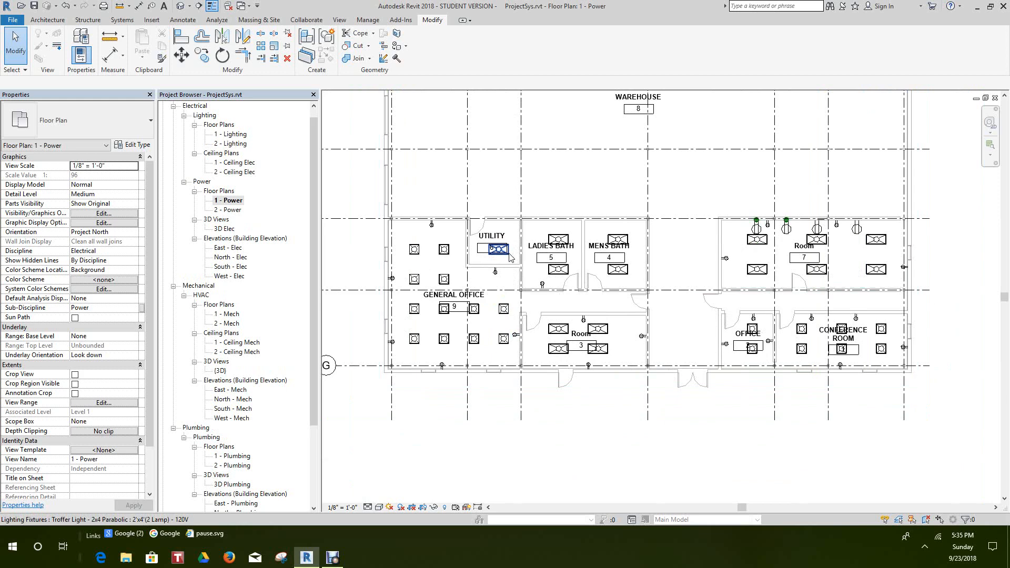
Step: Hide the entire lighting fixtures category in the 1 - Power floor plan, using the utility room's troffer light as reference
{"action": "right_click", "coordinate": [509, 257]}
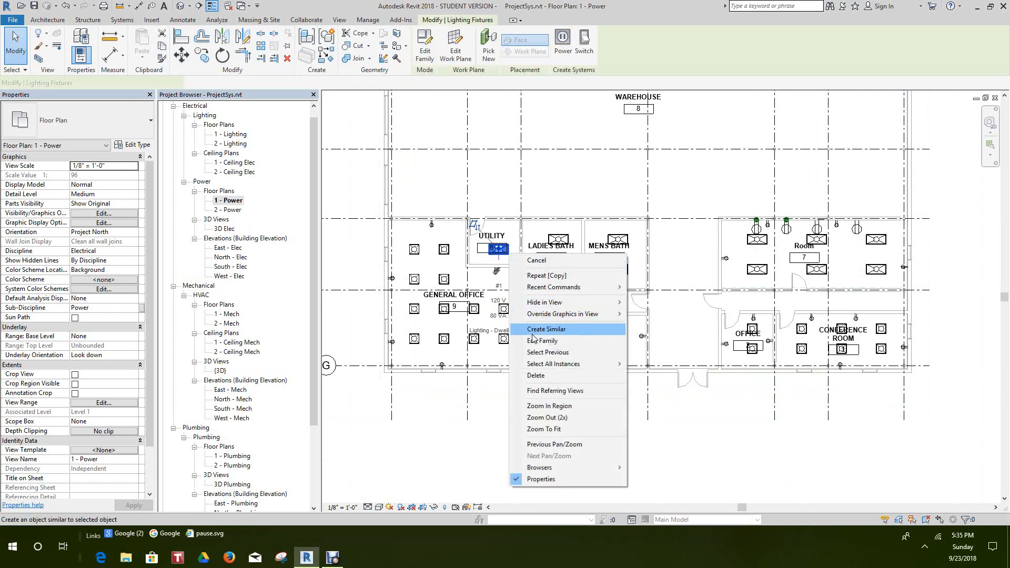
{"action": "mouse_move", "coordinate": [536, 308]}
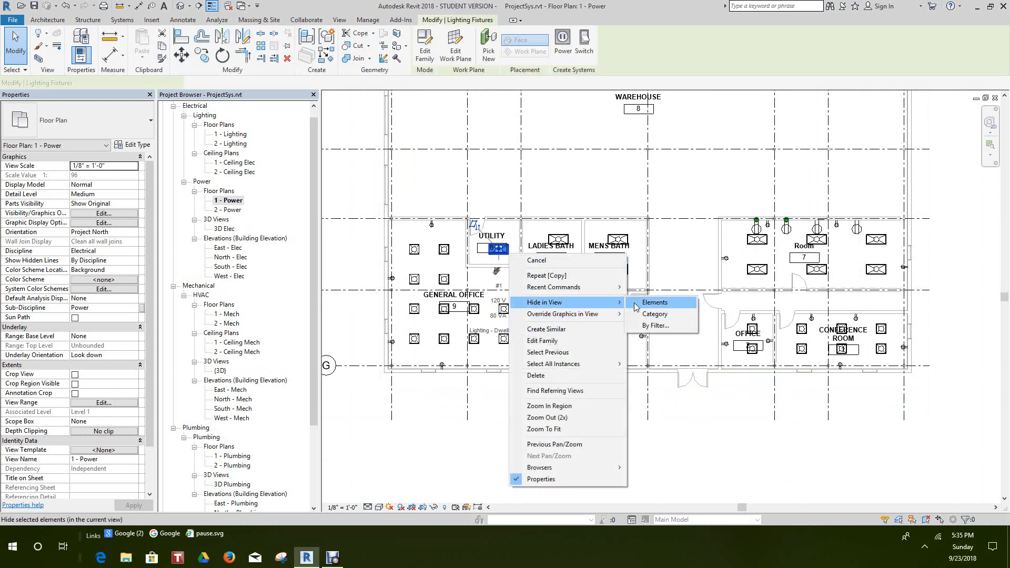
{"action": "left_click", "coordinate": [665, 315]}
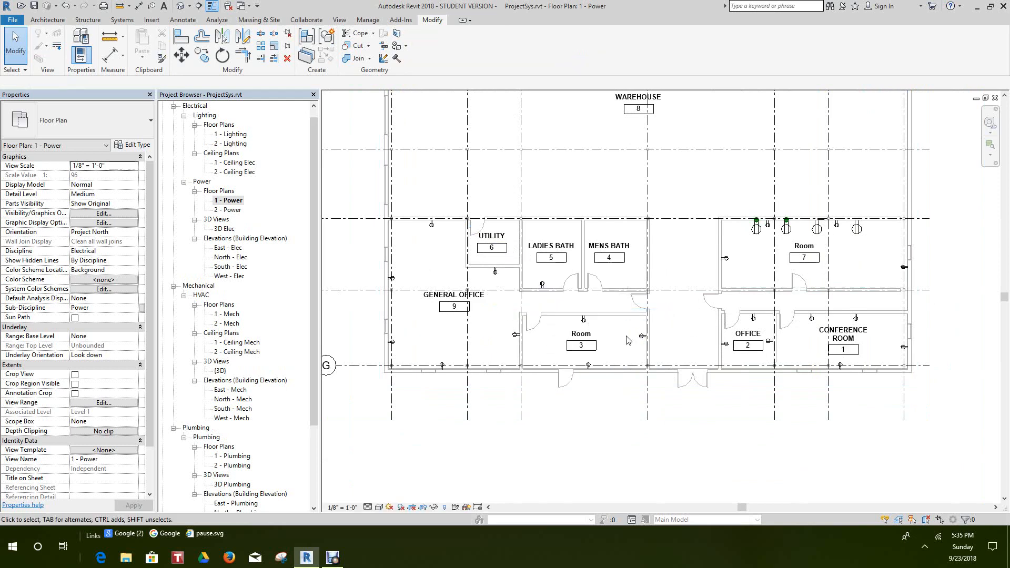
{"action": "scroll", "coordinate": [542, 291], "scroll_direction": "down", "scroll_amount": 2}
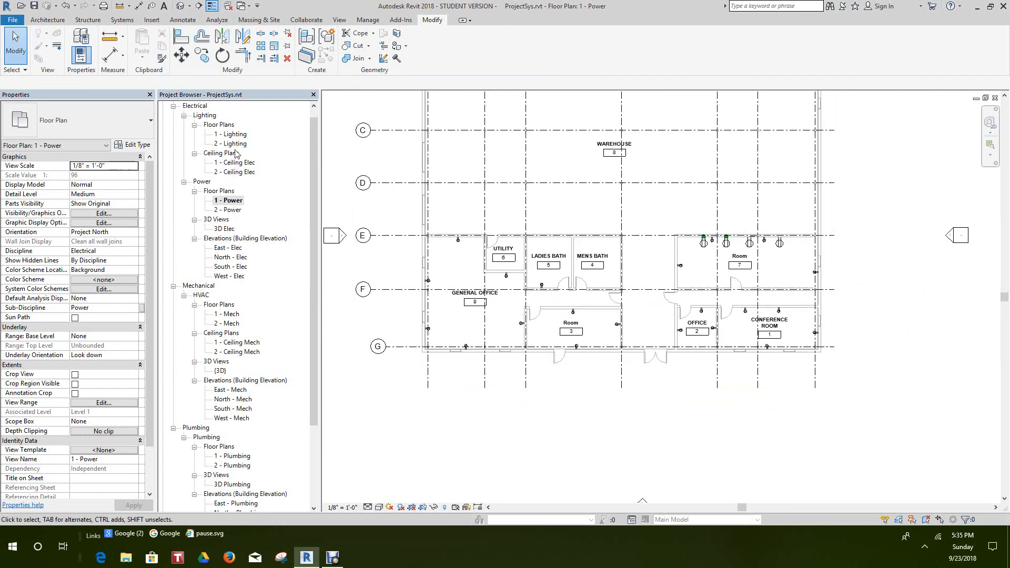
Step: Open the 1 - Ceiling Elec reflected ceiling plan and check the troffer light layout across the whole building
{"action": "double_click", "coordinate": [235, 162]}
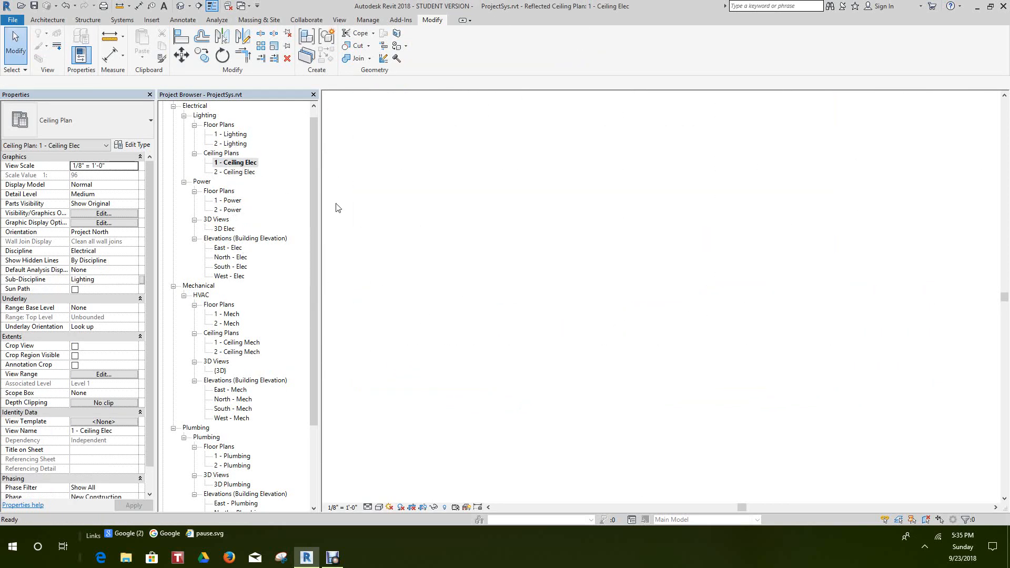
{"action": "middle_click_drag", "start_coordinate": [725, 374], "coordinate": [757, 461]}
{"action": "scroll", "coordinate": [706, 411], "scroll_direction": "down", "scroll_amount": 2}
{"action": "scroll", "coordinate": [707, 413], "scroll_direction": "up", "scroll_amount": 1}
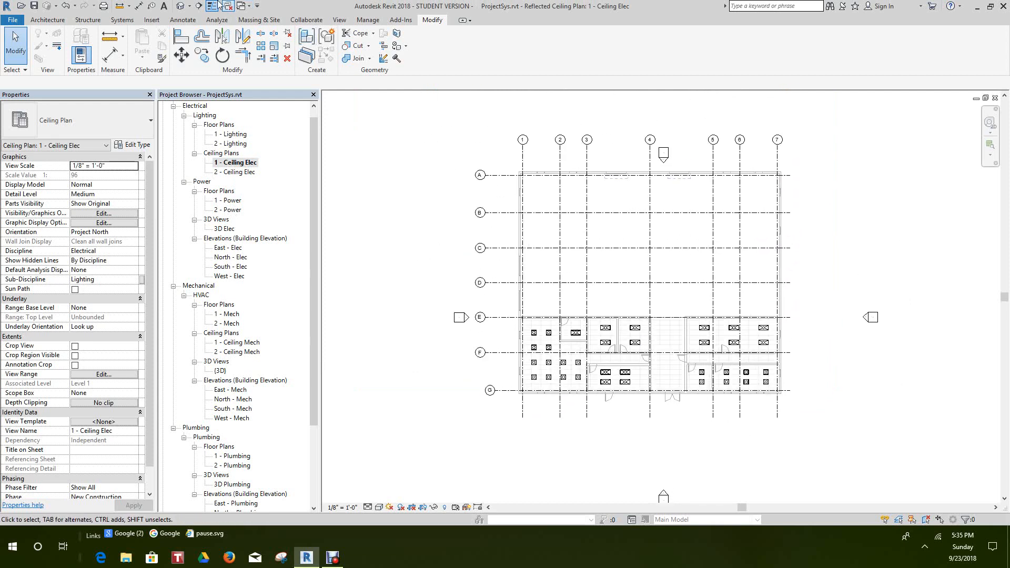
Step: Open the default 3D view and examine the troffer lights and receptacles inside the building from the side and from above
{"action": "left_click", "coordinate": [179, 6]}
{"action": "scroll", "coordinate": [668, 353], "scroll_direction": "up", "scroll_amount": 3}
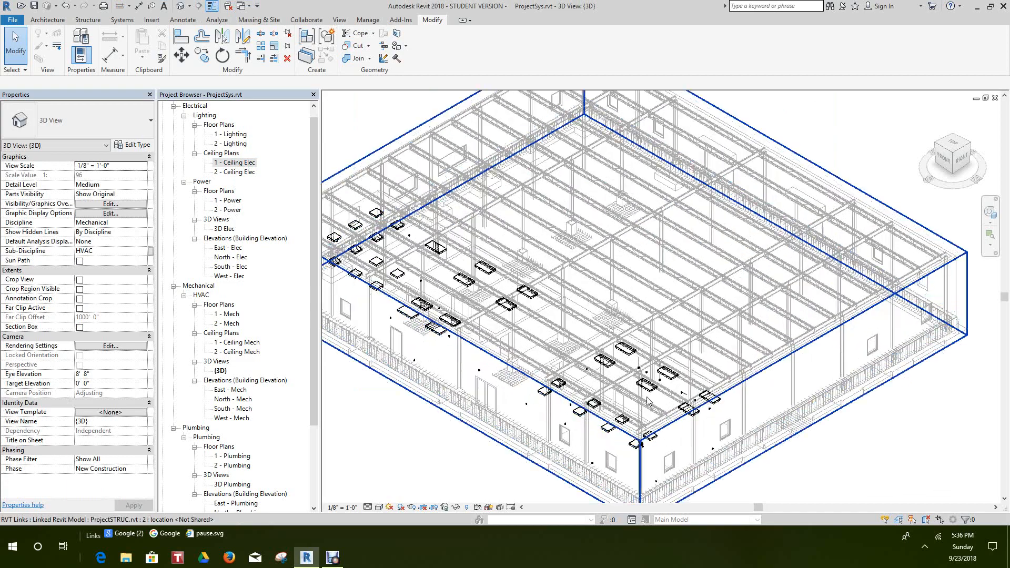
{"action": "middle_click_drag", "start_coordinate": [670, 384], "coordinate": [669, 327]}
{"action": "middle_click_drag", "start_coordinate": [705, 422], "coordinate": [697, 431]}
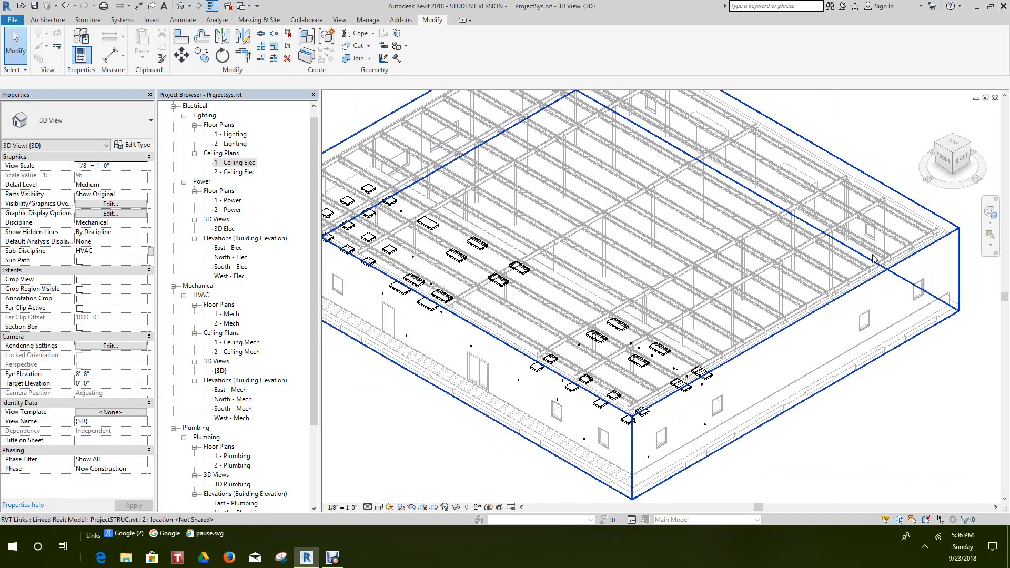
{"action": "left_click", "coordinate": [962, 159]}
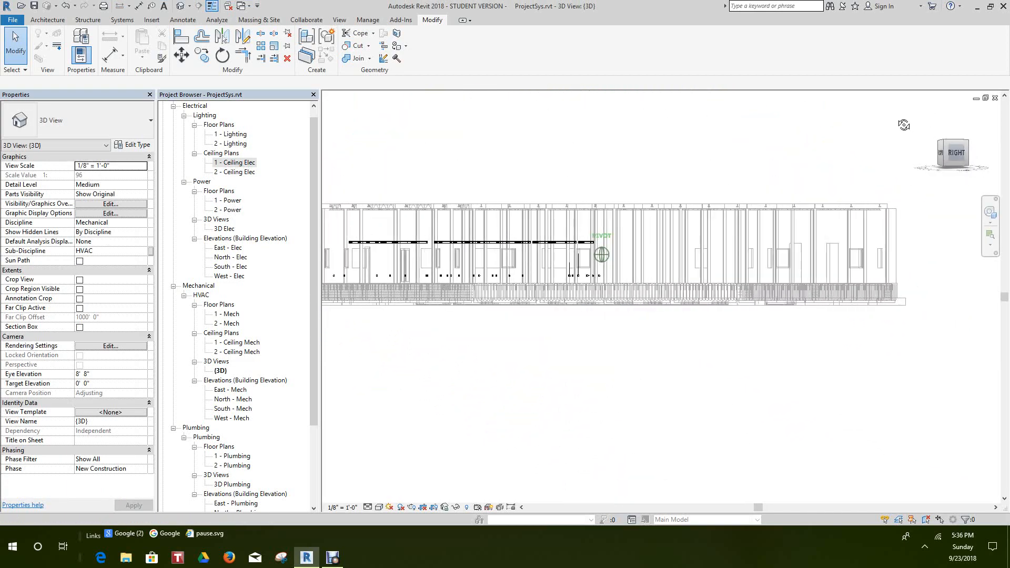
{"action": "mouse_move", "coordinate": [821, 142]}
{"action": "middle_mouse_down", "text": "shift"}
{"action": "mouse_move", "coordinate": [824, 167]}
{"action": "mouse_move", "coordinate": [852, 174]}
{"action": "mouse_move", "coordinate": [965, 190]}
{"action": "mouse_move", "coordinate": [969, 177]}
{"action": "middle_mouse_up", "text": "shift"}
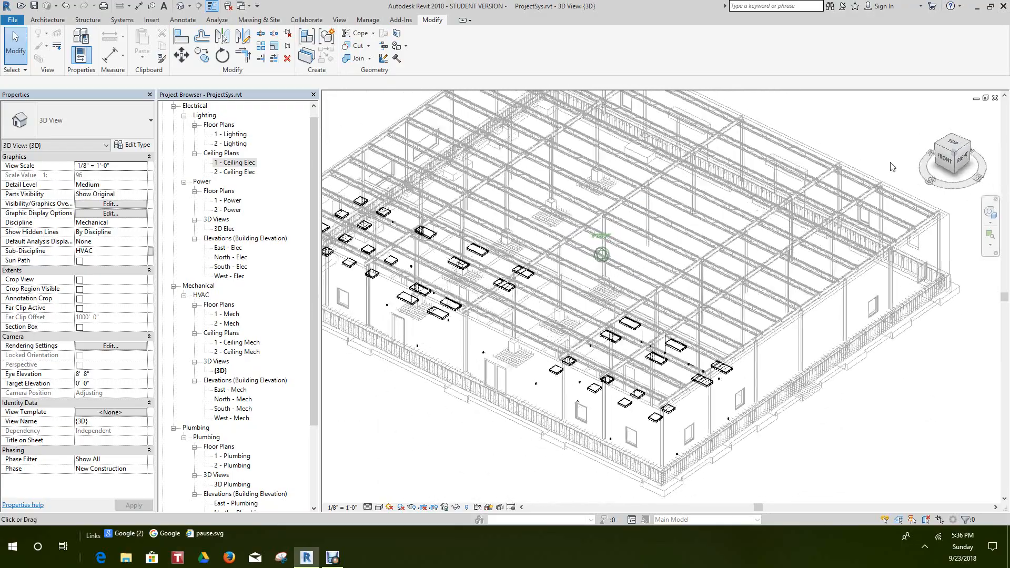
{"action": "scroll", "coordinate": [850, 136], "scroll_direction": "down", "scroll_amount": 1}
{"action": "middle_click", "coordinate": [849, 137]}
{"action": "middle_click", "coordinate": [849, 137]}
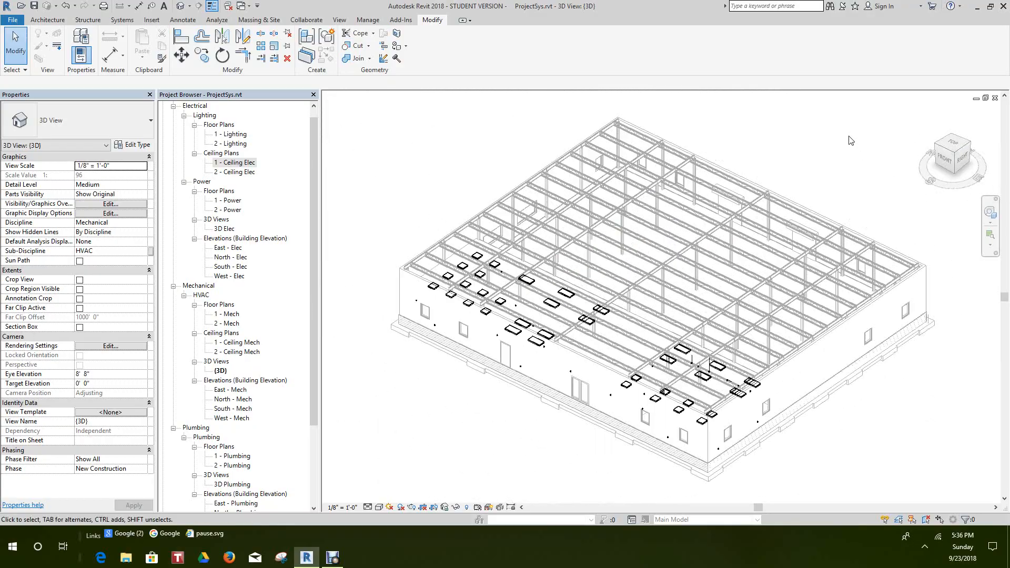
{"action": "scroll", "coordinate": [849, 137], "scroll_direction": "down", "scroll_amount": 1}
{"action": "mouse_move", "coordinate": [333, 561]}
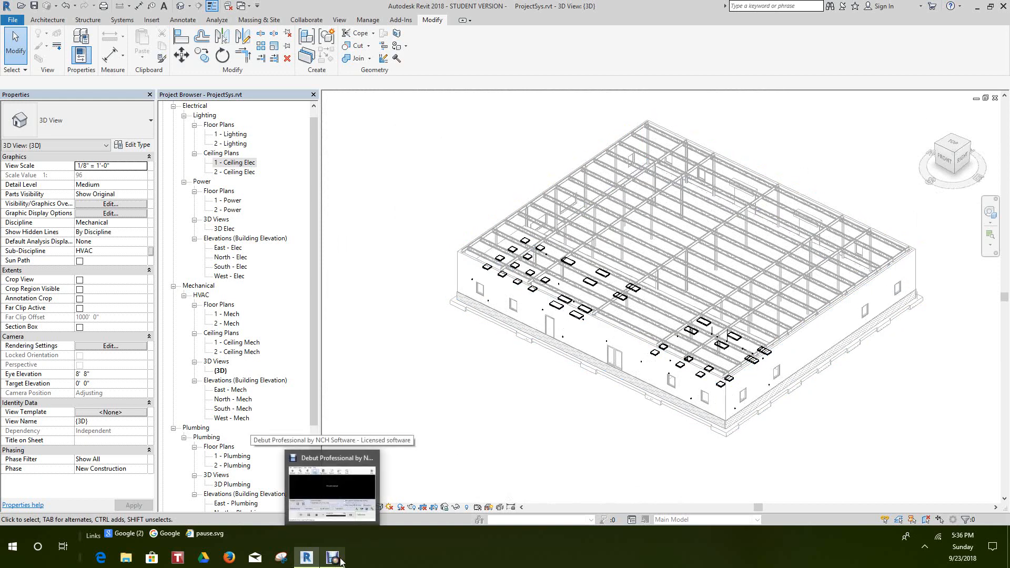
{"action": "left_click", "coordinate": [333, 558]}
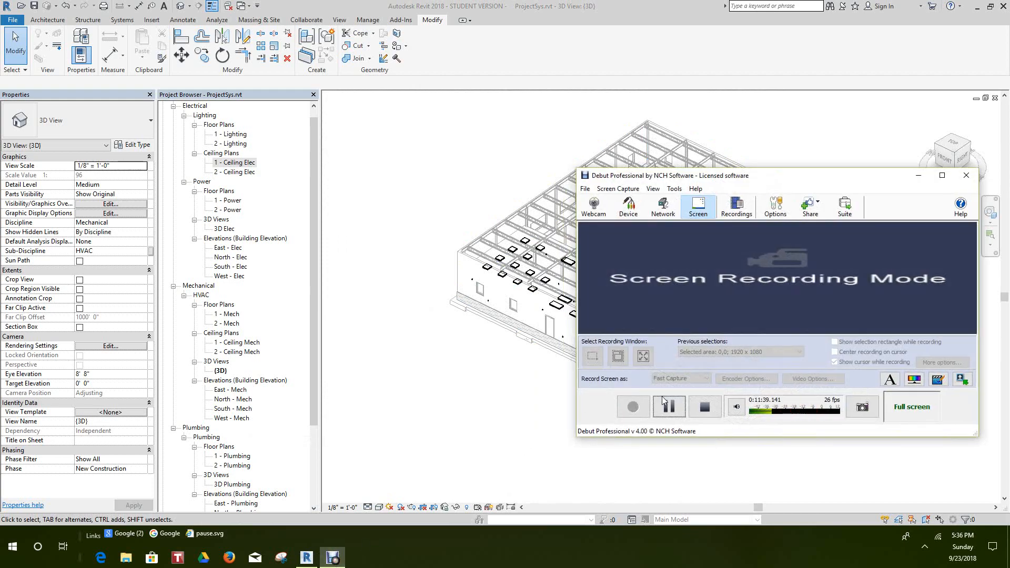